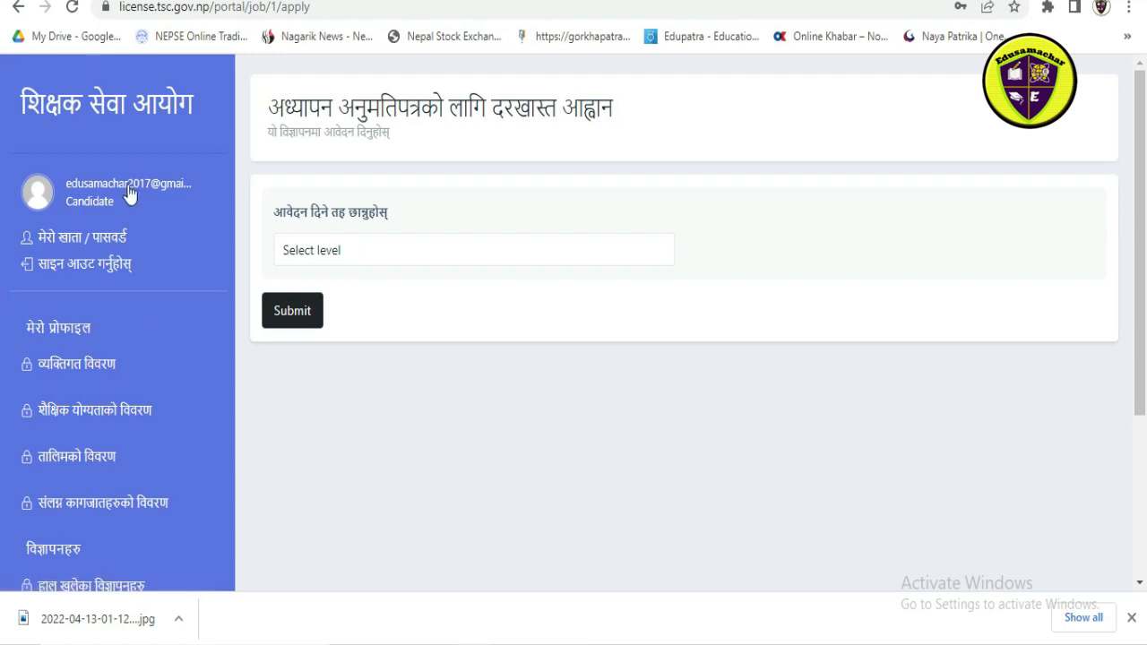
{"action": "left_click", "coordinate": [572, 260]}
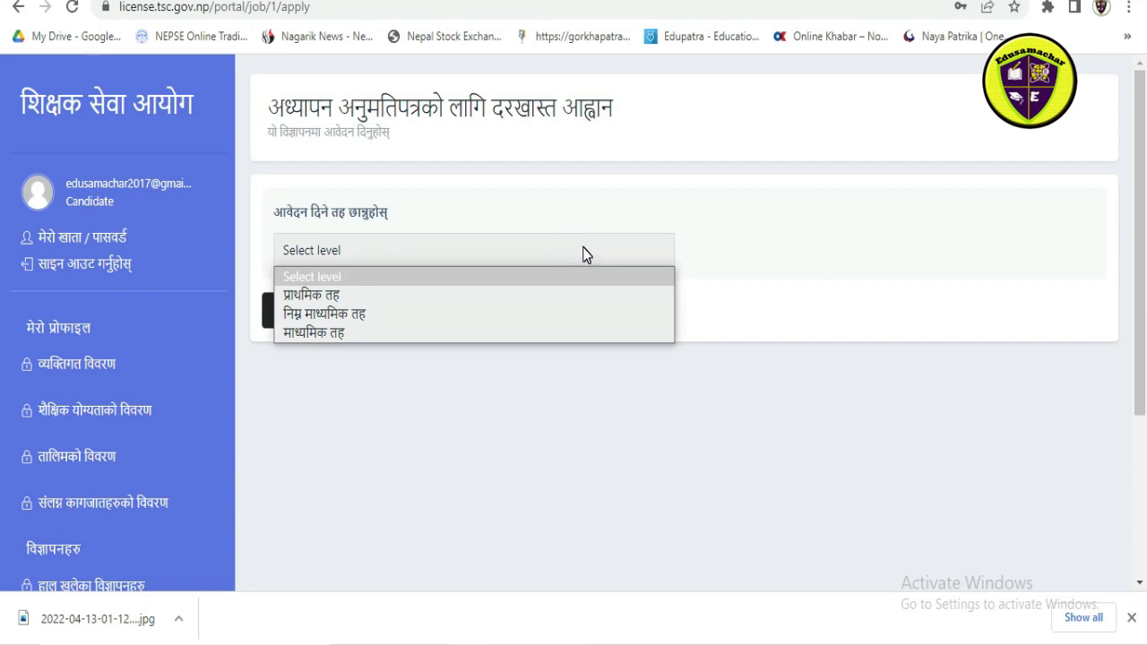
{"action": "left_click", "coordinate": [830, 224]}
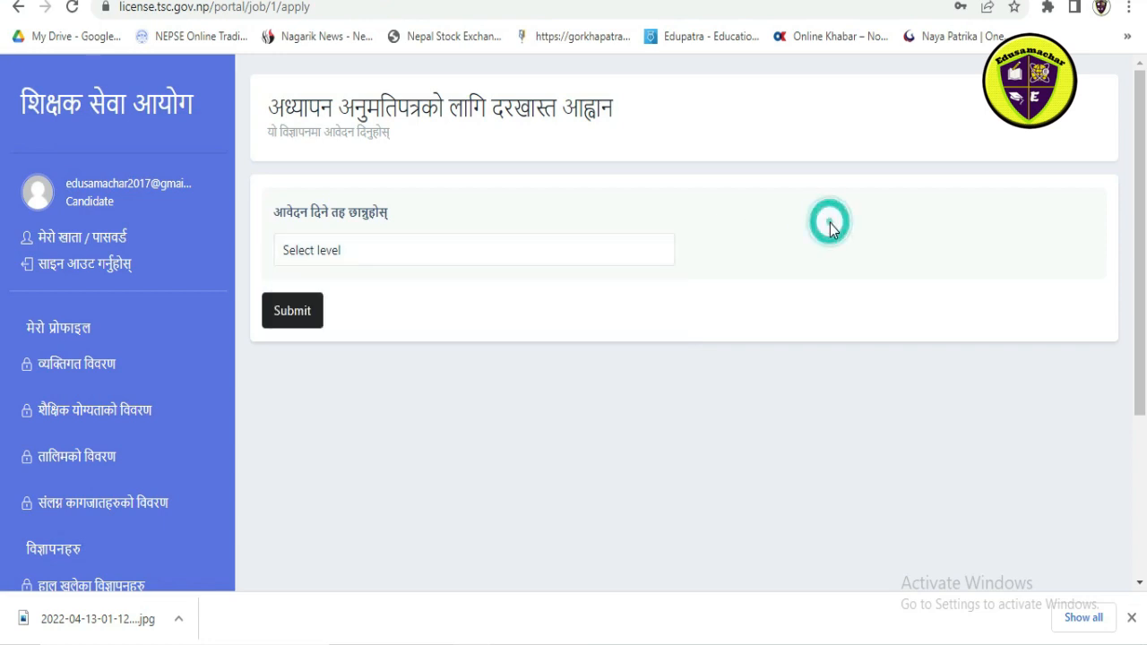
{"action": "left_click", "coordinate": [15, 7]}
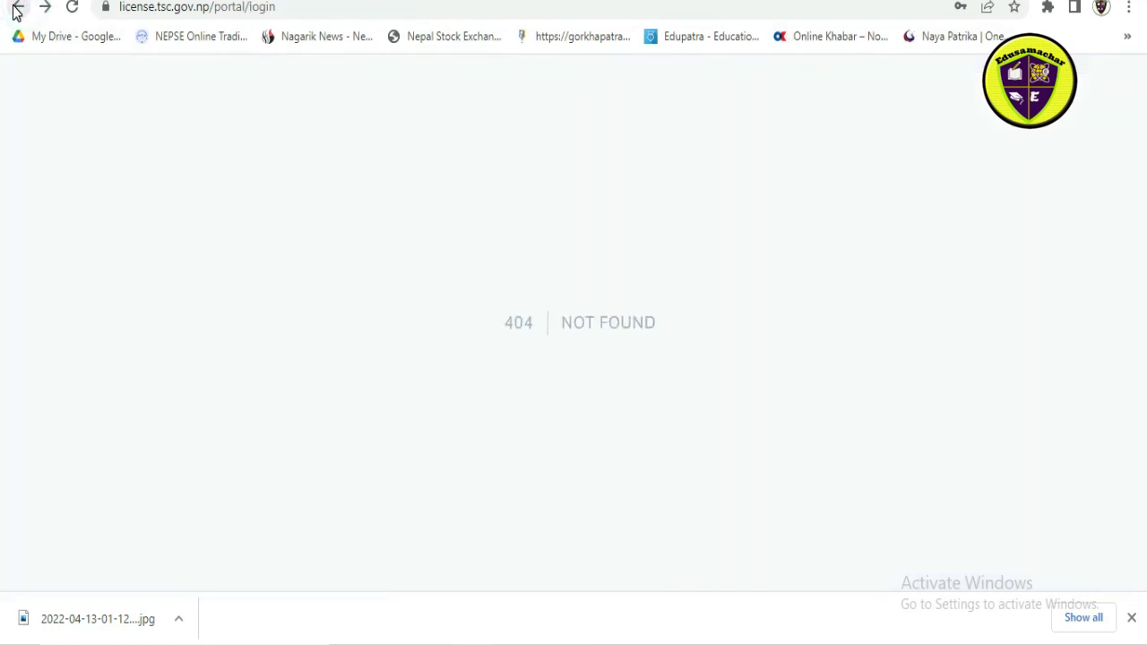
{"action": "left_click", "coordinate": [73, 11]}
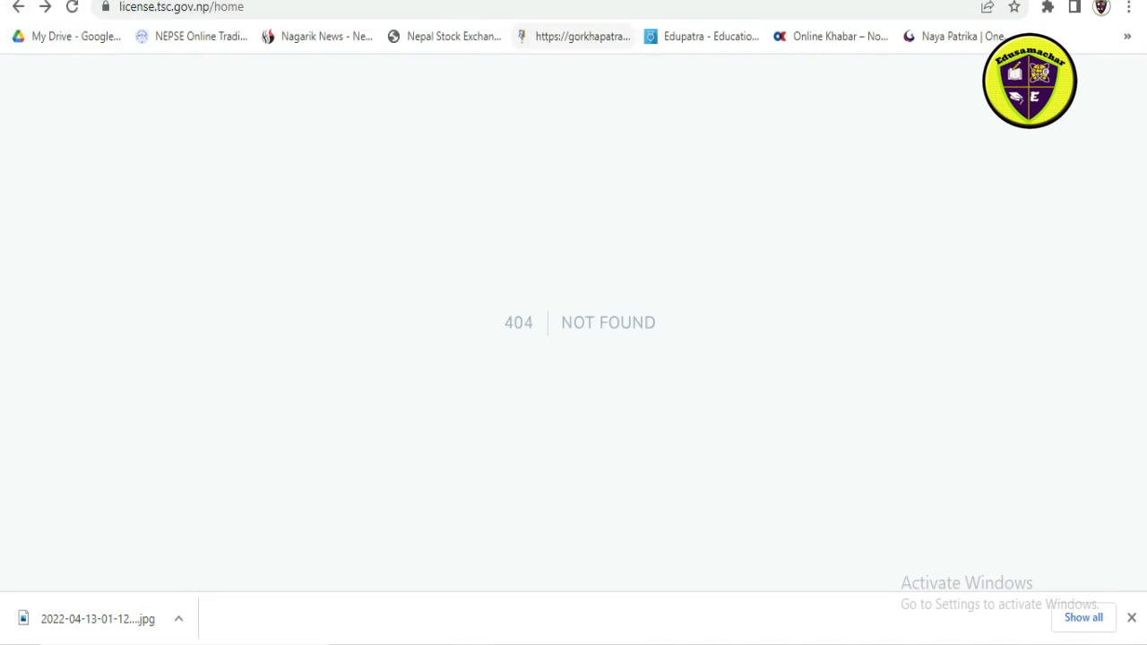
{"action": "left_click", "coordinate": [539, 1]}
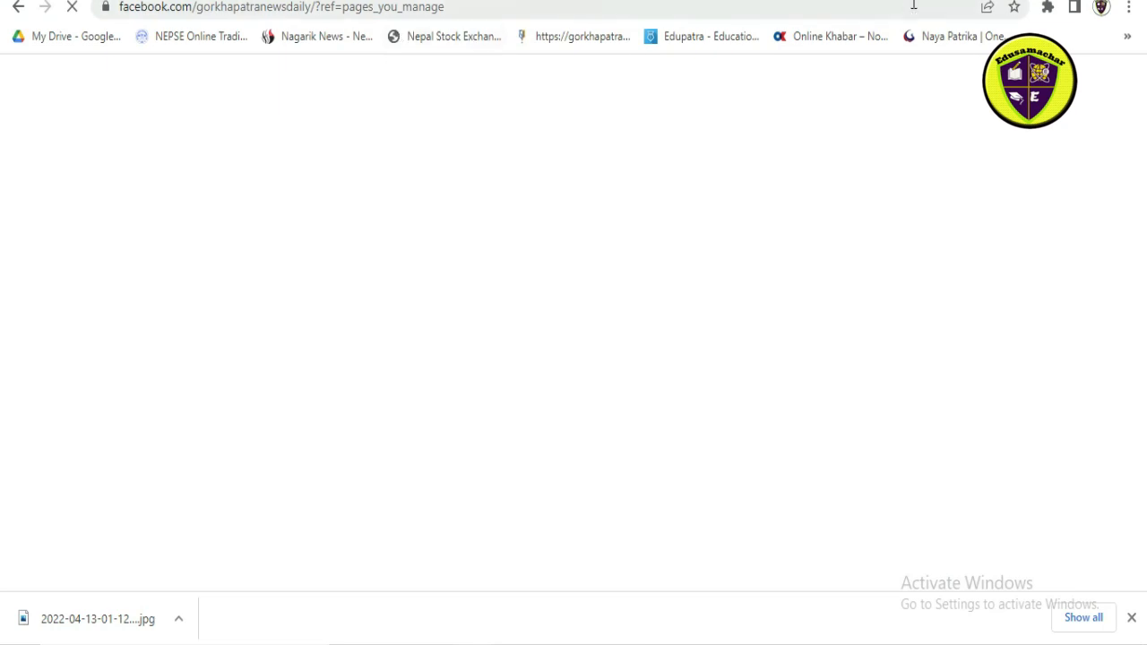
Step: Open the TSC Job Portal at license.tsc.gov.np in a new browser tab
{"action": "left_click", "coordinate": [827, 1]}
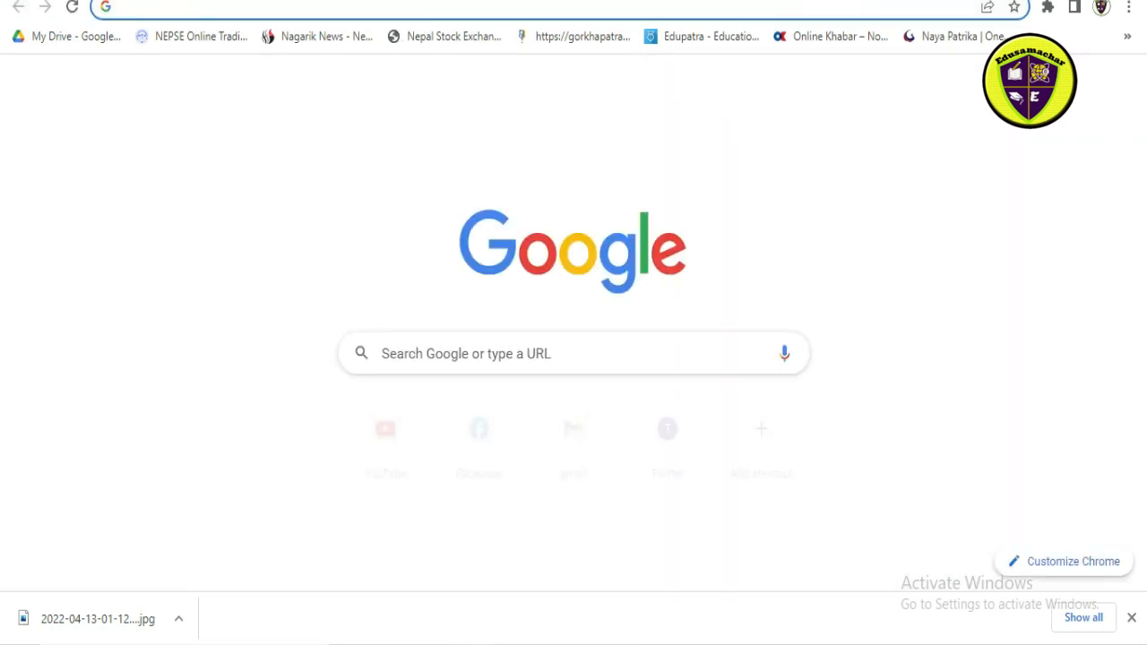
{"action": "type", "text": "License.tsc.gov.np"}
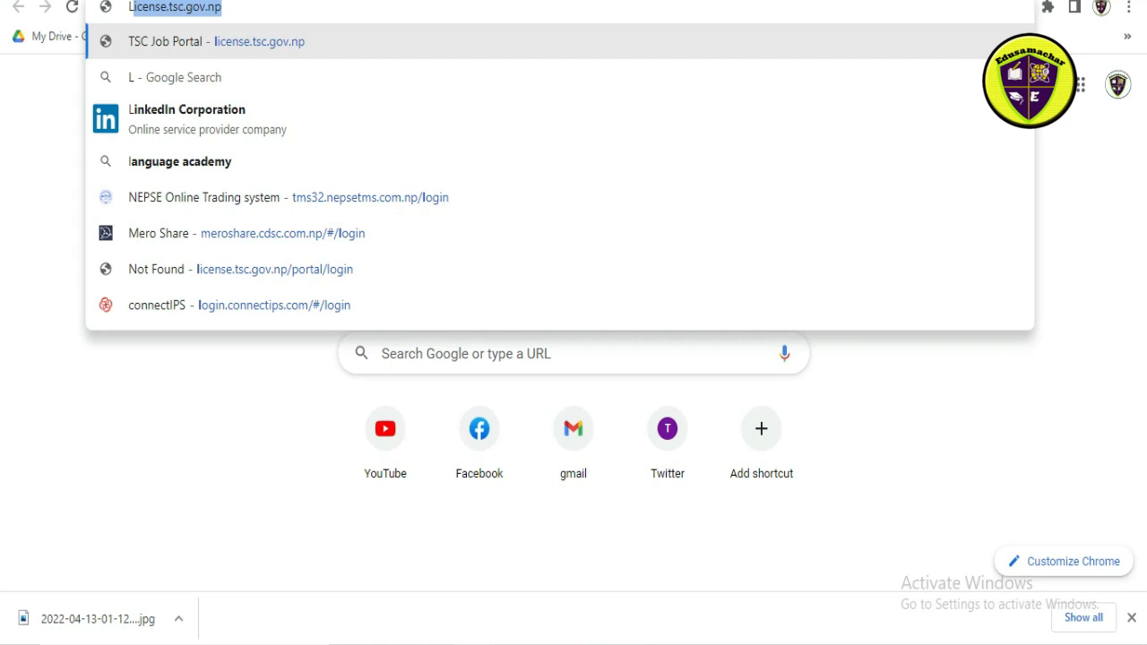
{"action": "key", "text": "Return"}
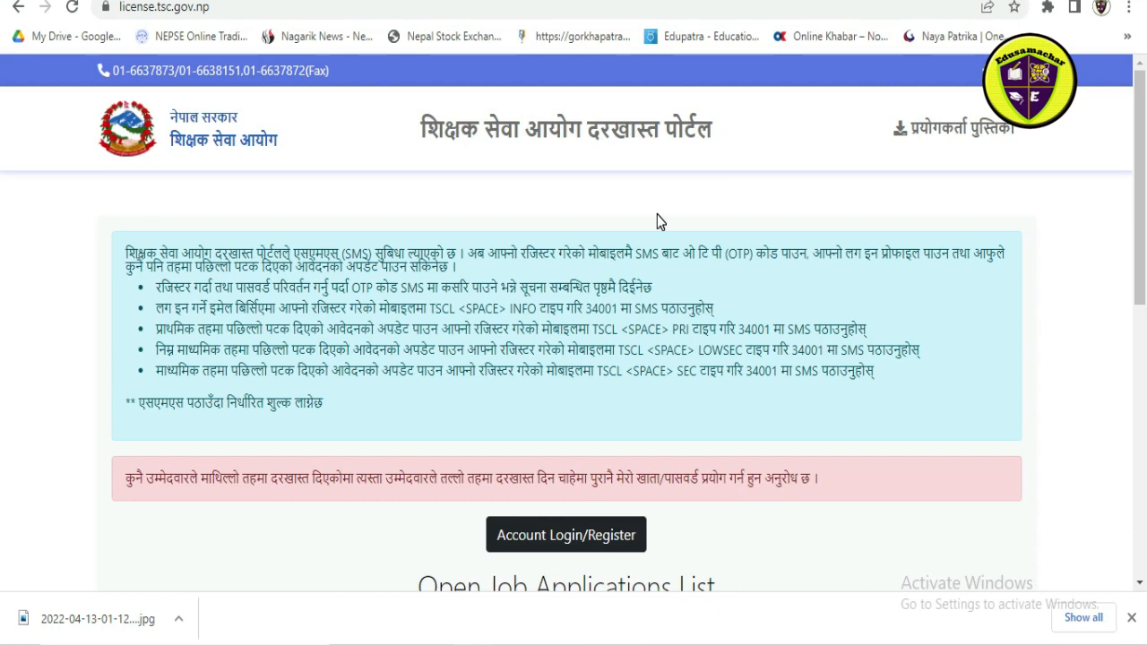
Step: View the details of the open vacancy अध्यापन अनुमतिपत्रको लागि दरखास्त आह्वान and start applying for it
{"action": "scroll", "coordinate": [616, 238], "scroll_direction": "down", "scroll_amount": 3}
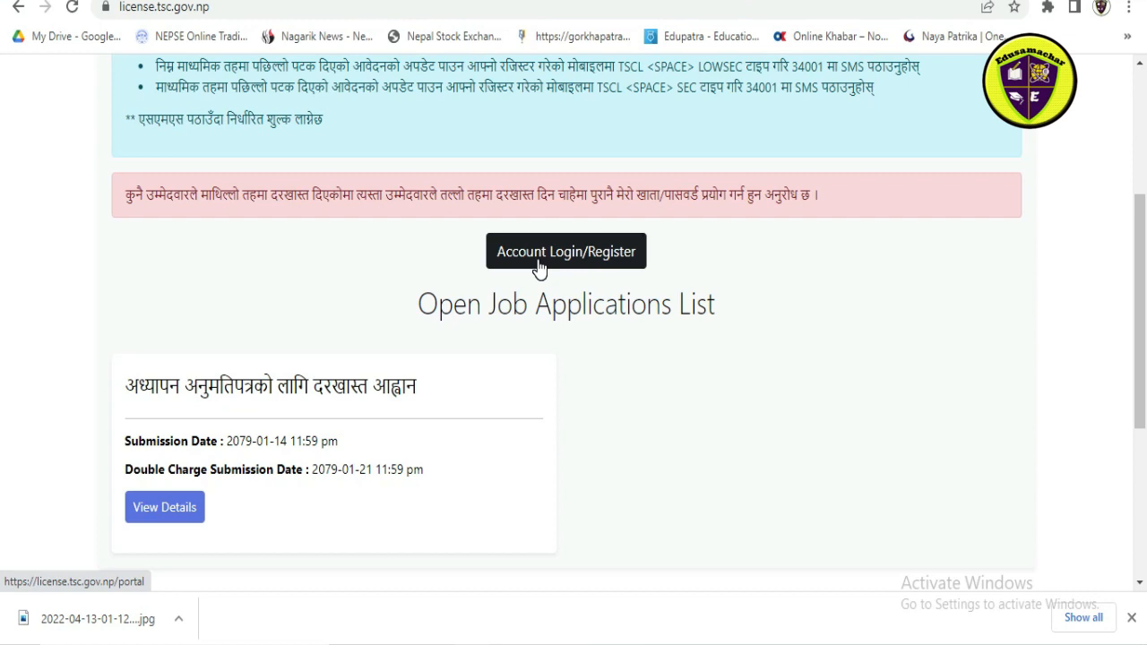
{"action": "left_click", "coordinate": [190, 507]}
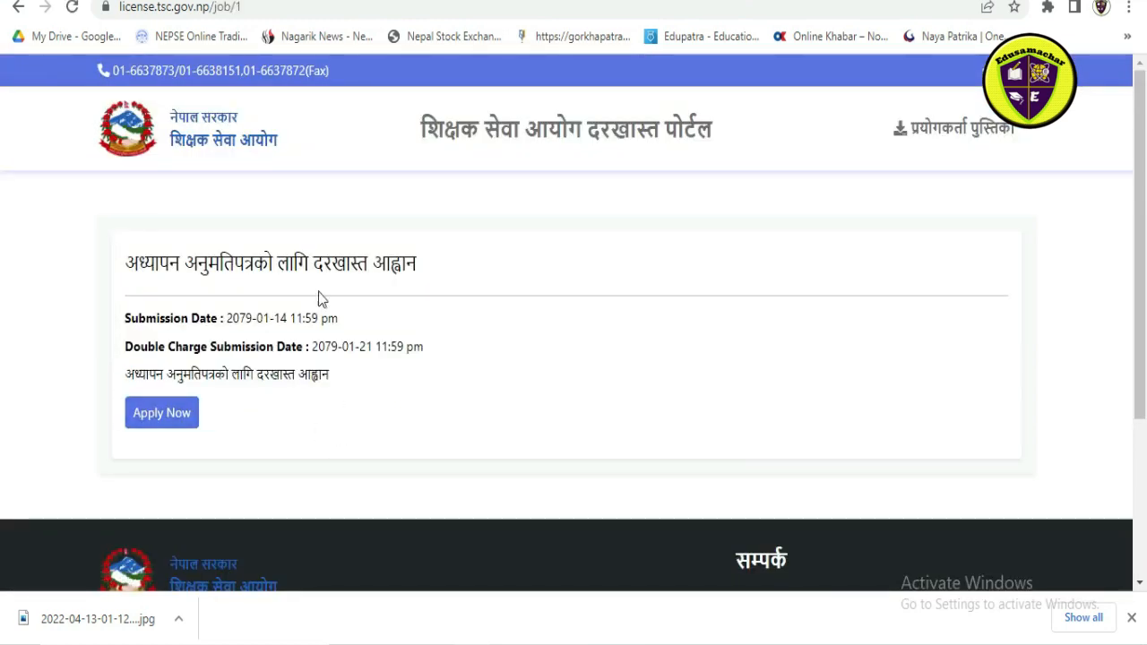
{"action": "left_click", "coordinate": [173, 423]}
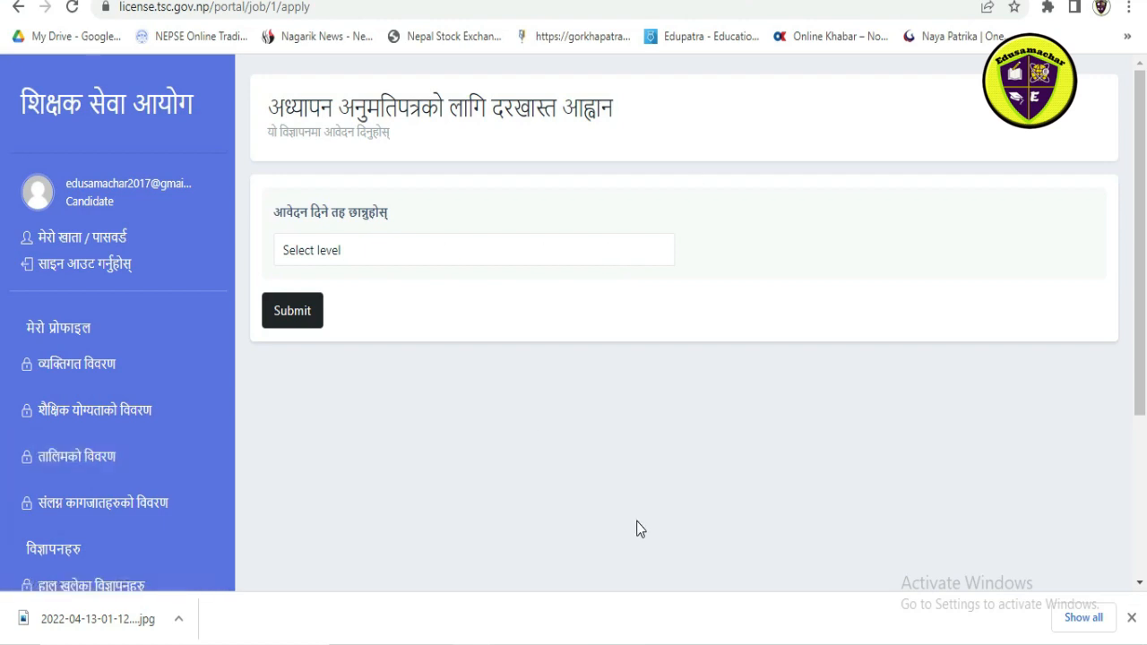
Step: Set the application level to माध्यमिक तह and the training type to तालिम अप्राप्त
{"action": "scroll", "coordinate": [530, 497], "scroll_direction": "down", "scroll_amount": 3}
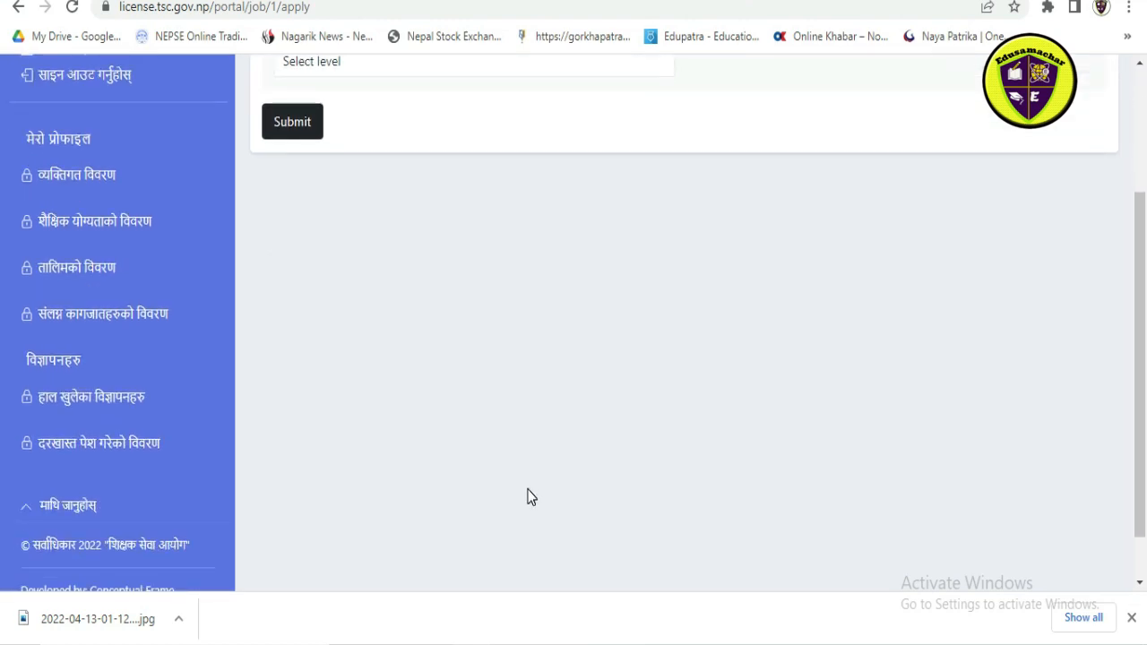
{"action": "scroll", "coordinate": [529, 495], "scroll_direction": "up", "scroll_amount": 3}
{"action": "left_click", "coordinate": [501, 256]}
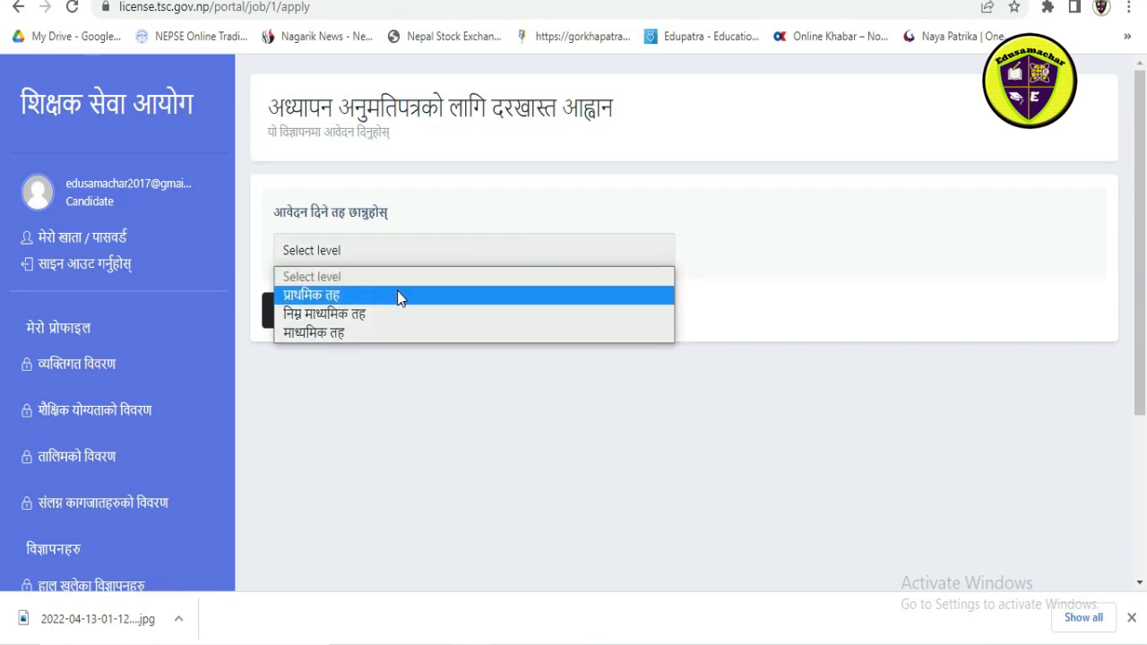
{"action": "left_click", "coordinate": [338, 334]}
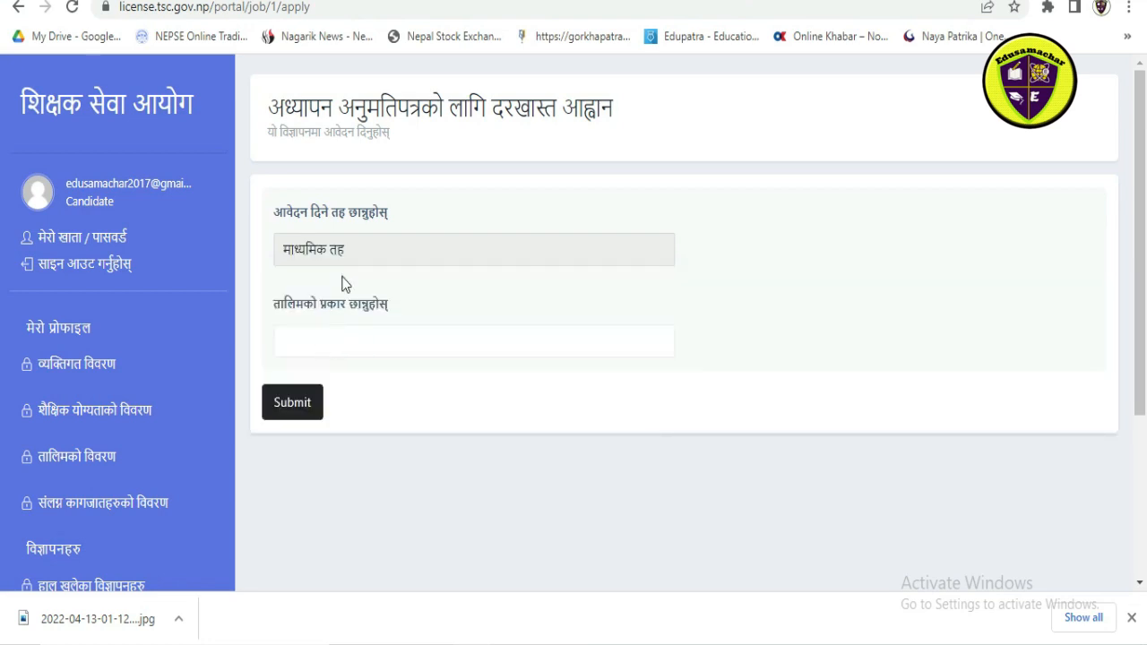
{"action": "left_click", "coordinate": [411, 335]}
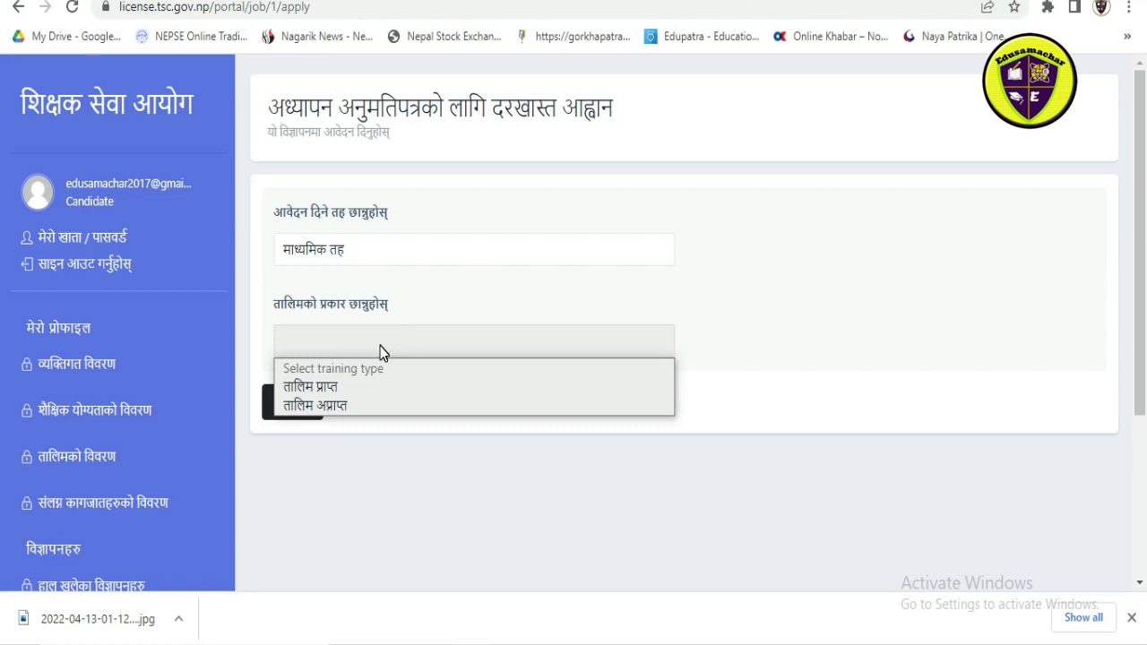
{"action": "left_click", "coordinate": [314, 404]}
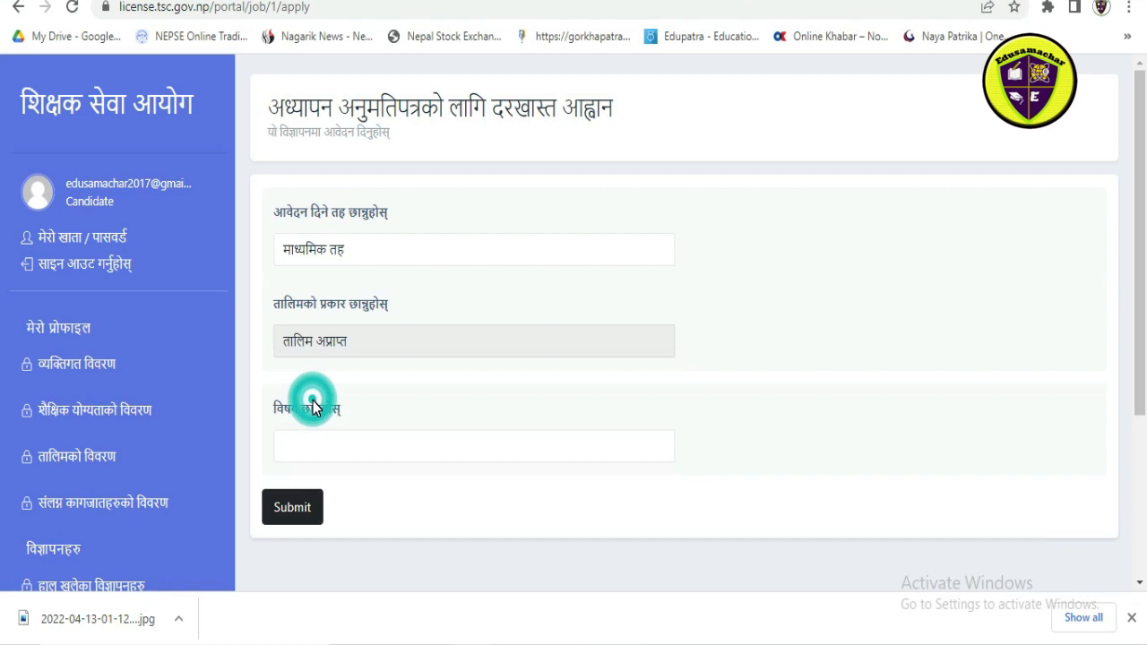
Step: Choose विज्ञान as the subject of the application
{"action": "scroll", "coordinate": [404, 402], "scroll_direction": "down", "scroll_amount": 1}
{"action": "scroll", "coordinate": [404, 402], "scroll_direction": "down", "scroll_amount": 1}
{"action": "left_click", "coordinate": [422, 259]}
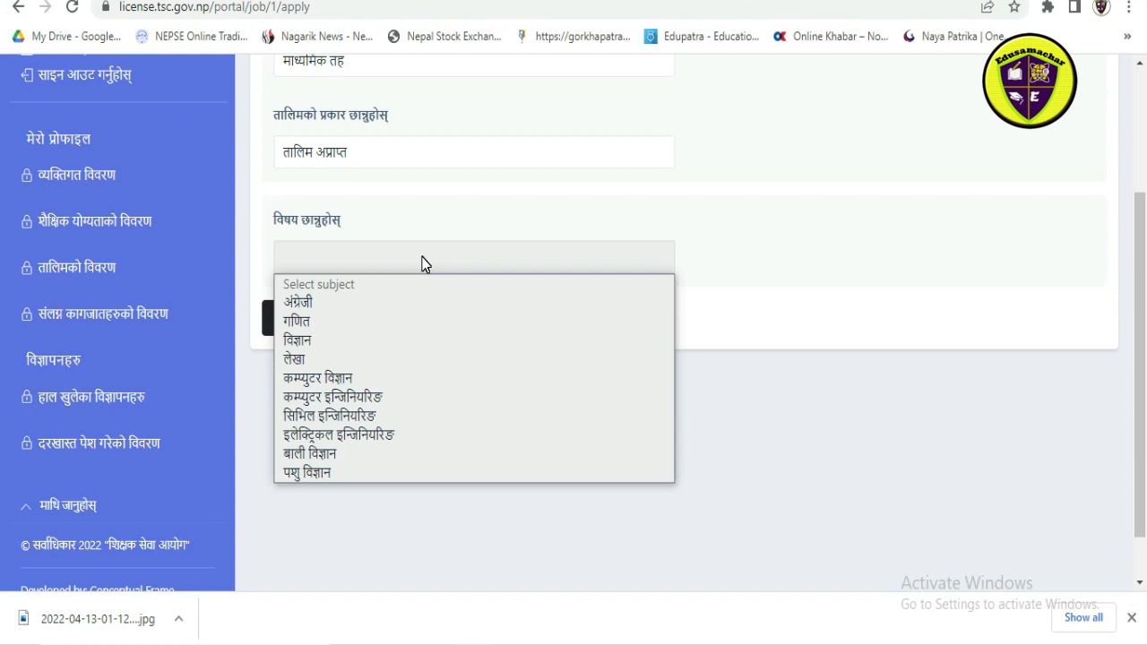
{"action": "left_click", "coordinate": [326, 341]}
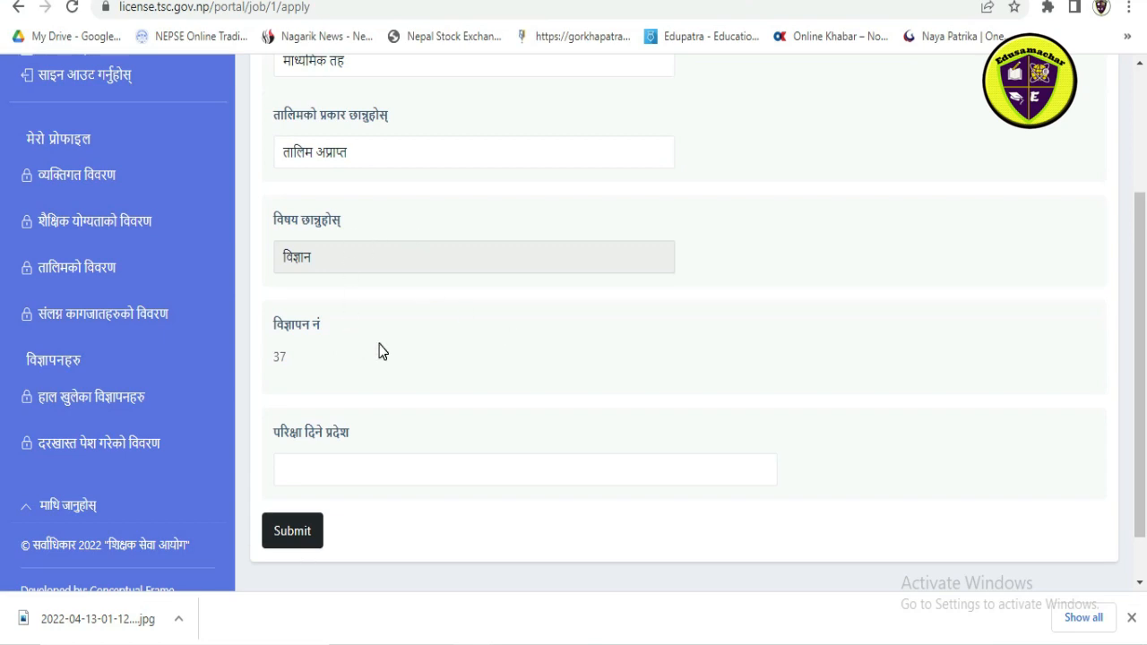
Step: Choose गण्डकी प्रदेश as the province for taking the exam
{"action": "scroll", "coordinate": [378, 349], "scroll_direction": "down", "scroll_amount": 1}
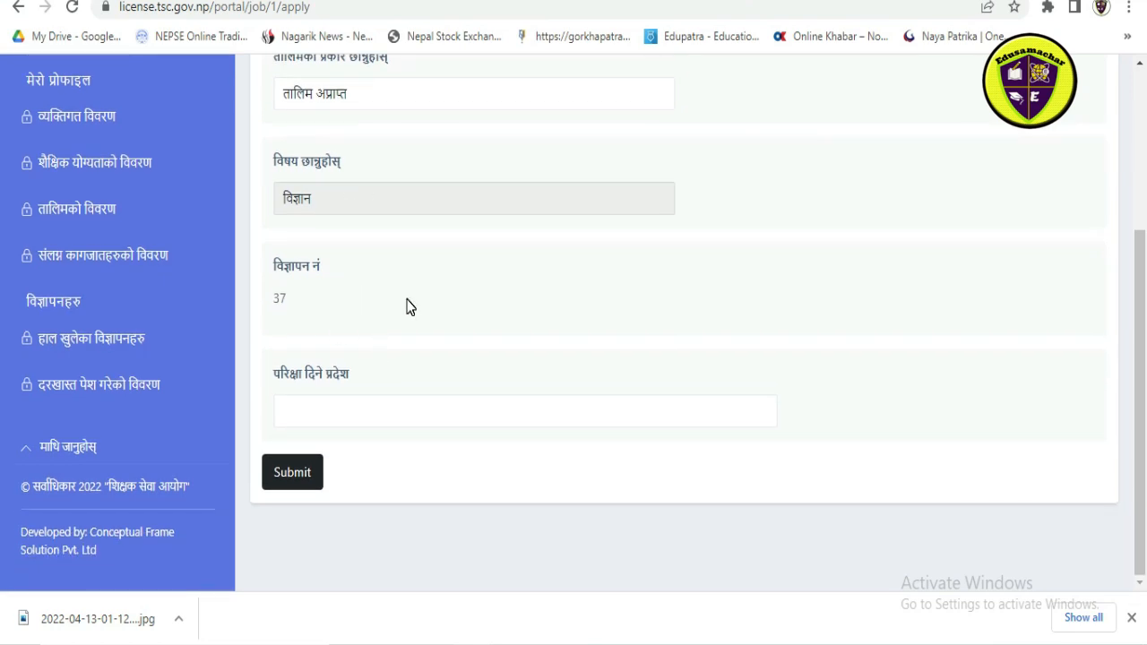
{"action": "left_click", "coordinate": [396, 417]}
{"action": "left_click", "coordinate": [500, 311]}
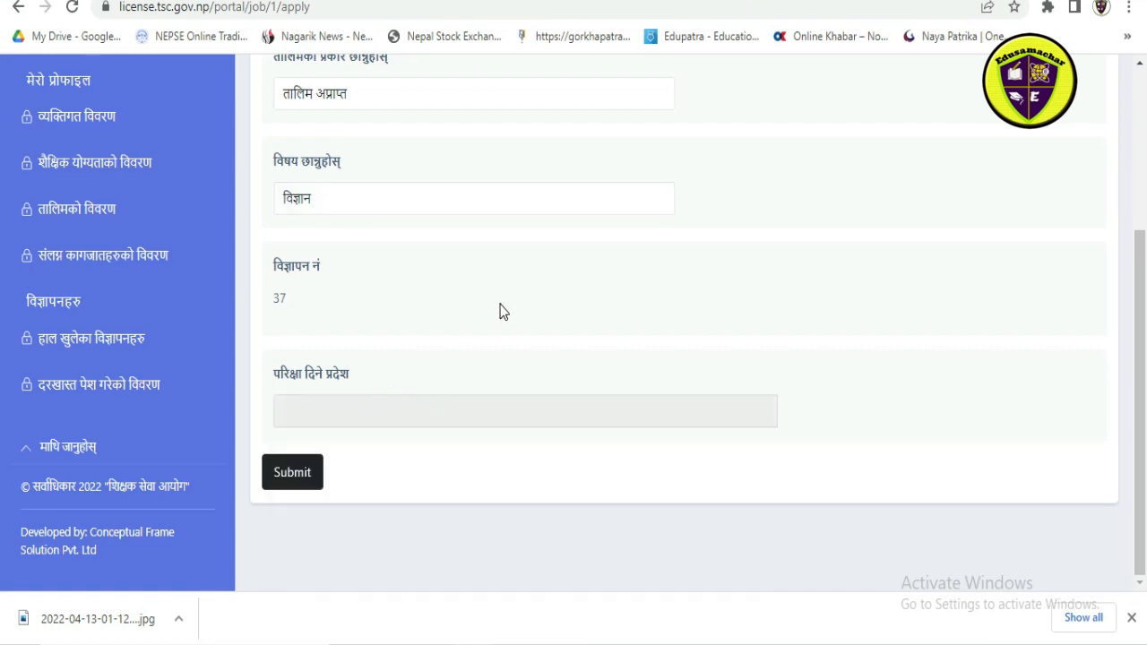
{"action": "left_click", "coordinate": [469, 412]}
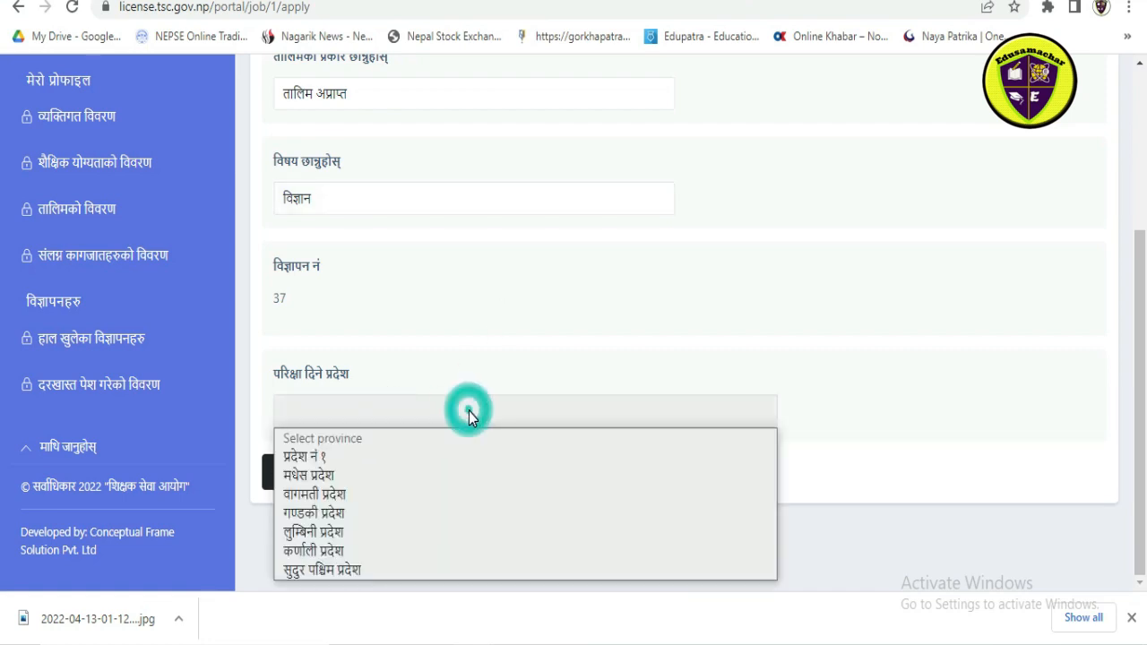
{"action": "left_click", "coordinate": [351, 509]}
Step: Review the application form's personal, family, address, education, training and required document sections, including the instructions and final declaration
{"action": "scroll", "coordinate": [509, 368], "scroll_direction": "down", "scroll_amount": 3}
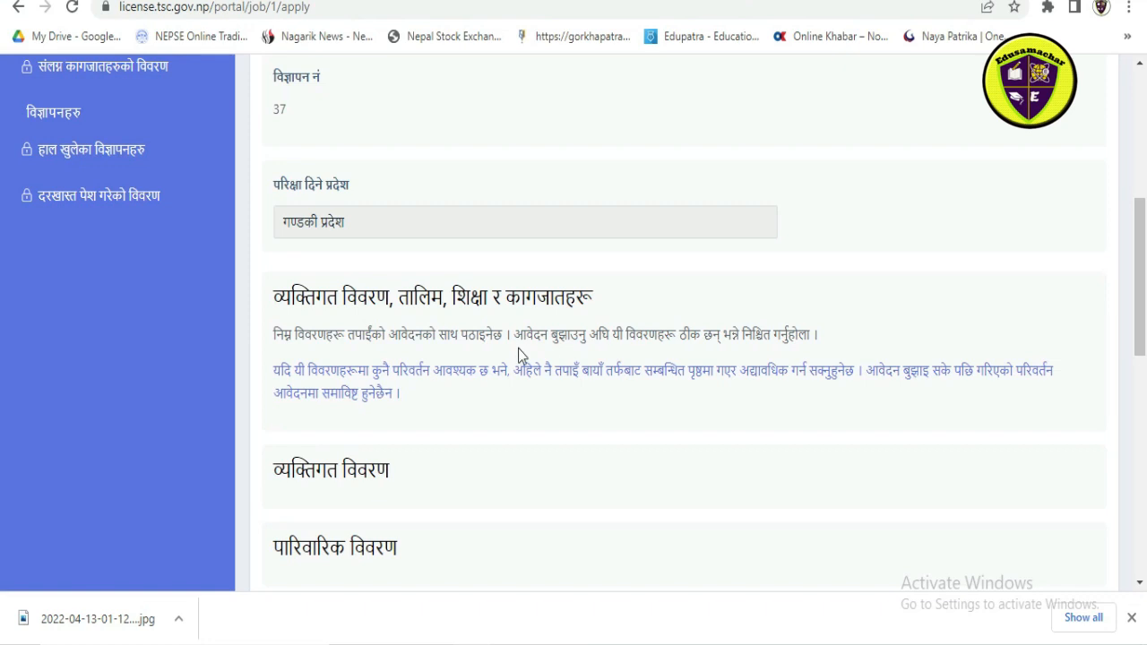
{"action": "scroll", "coordinate": [315, 359], "scroll_direction": "down", "scroll_amount": 2}
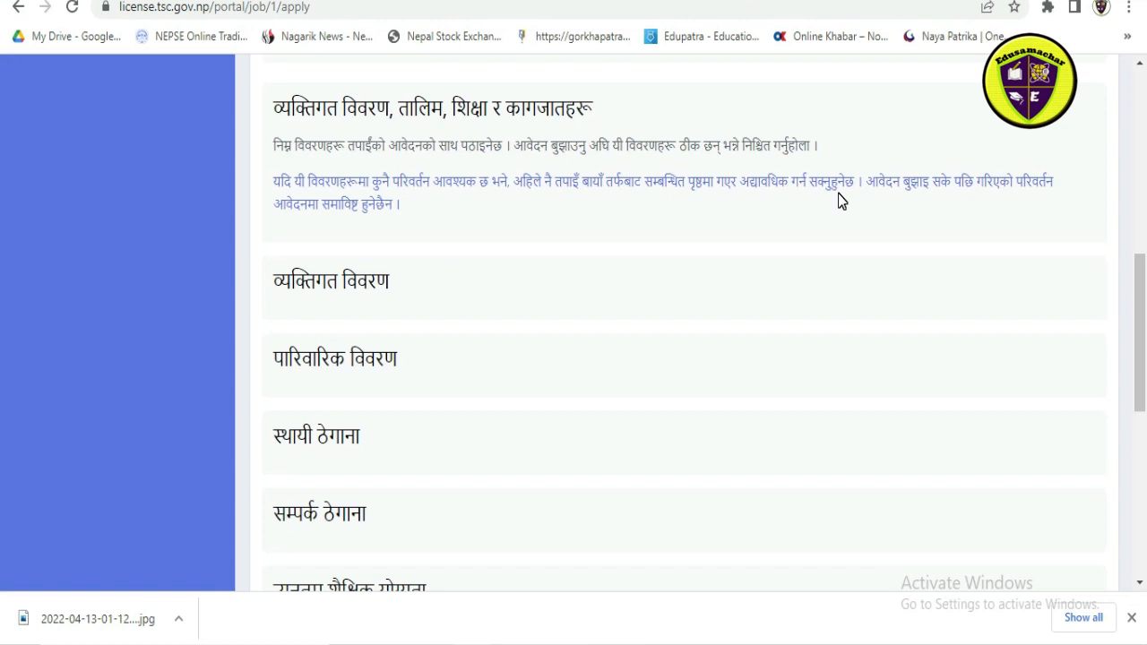
{"action": "left_click", "coordinate": [438, 285]}
{"action": "scroll", "coordinate": [437, 285], "scroll_direction": "down", "scroll_amount": 5}
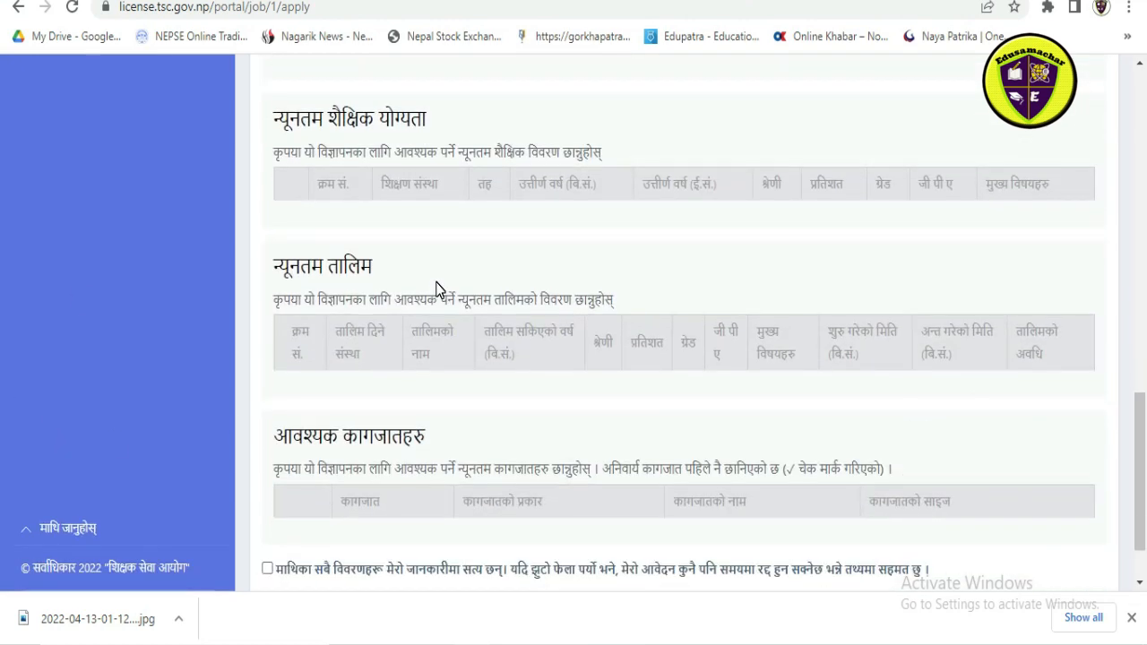
{"action": "scroll", "coordinate": [437, 289], "scroll_direction": "up", "scroll_amount": 2}
{"action": "scroll", "coordinate": [438, 289], "scroll_direction": "up", "scroll_amount": 1}
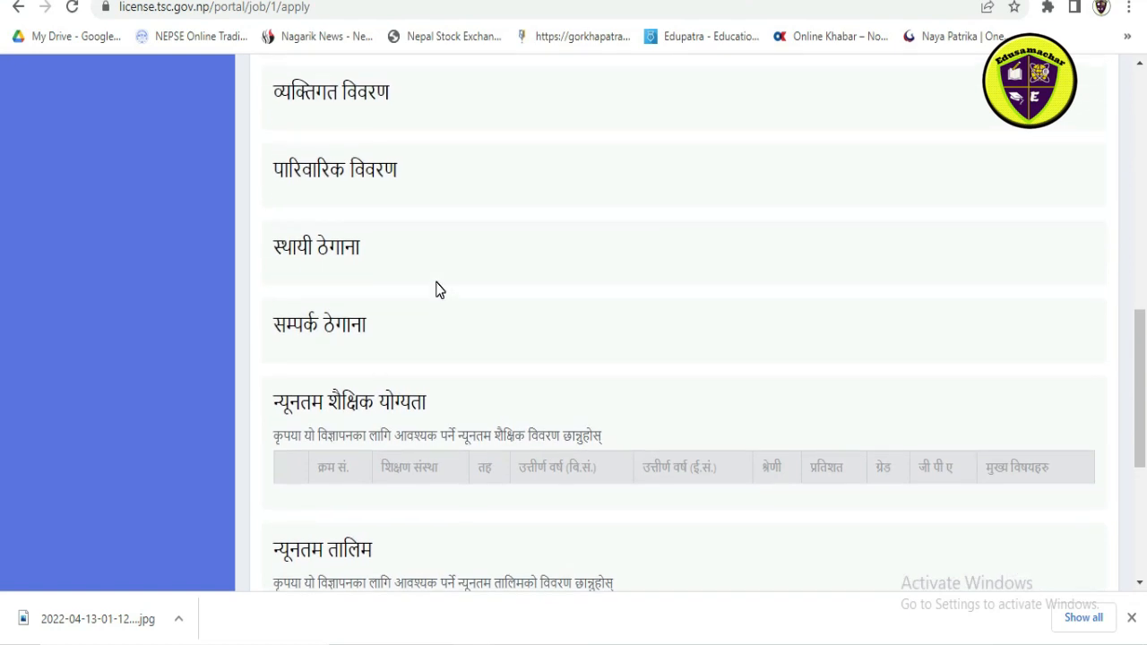
{"action": "scroll", "coordinate": [438, 289], "scroll_direction": "up", "scroll_amount": 2}
{"action": "scroll", "coordinate": [438, 290], "scroll_direction": "down", "scroll_amount": 2}
{"action": "scroll", "coordinate": [438, 289], "scroll_direction": "up", "scroll_amount": 1}
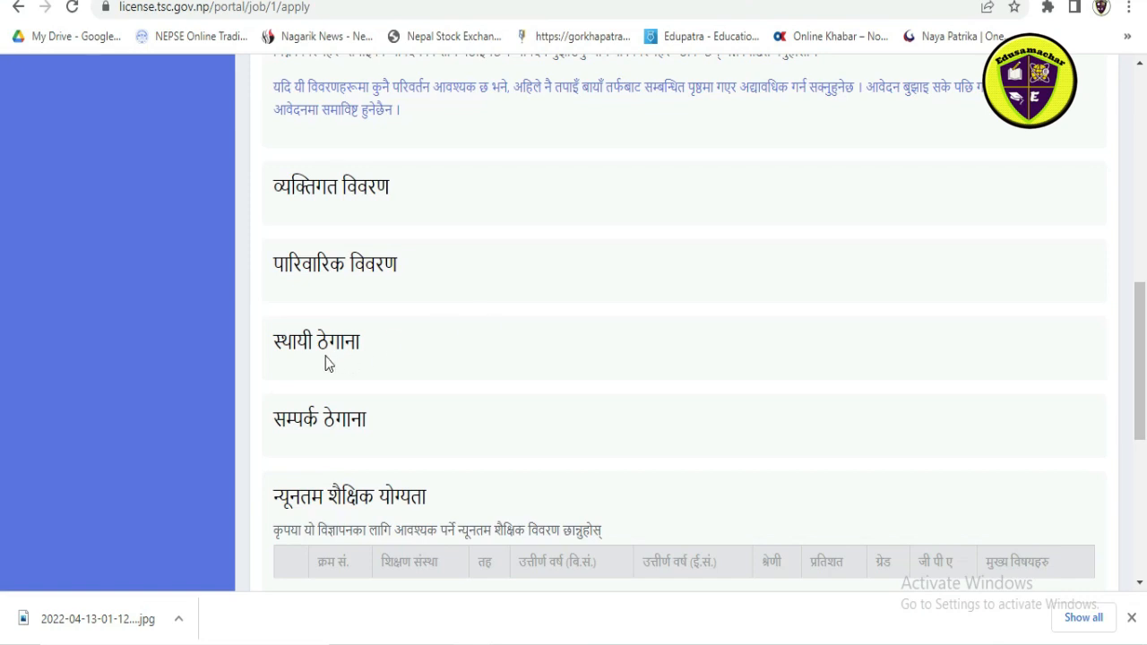
{"action": "scroll", "coordinate": [403, 367], "scroll_direction": "down", "scroll_amount": 2}
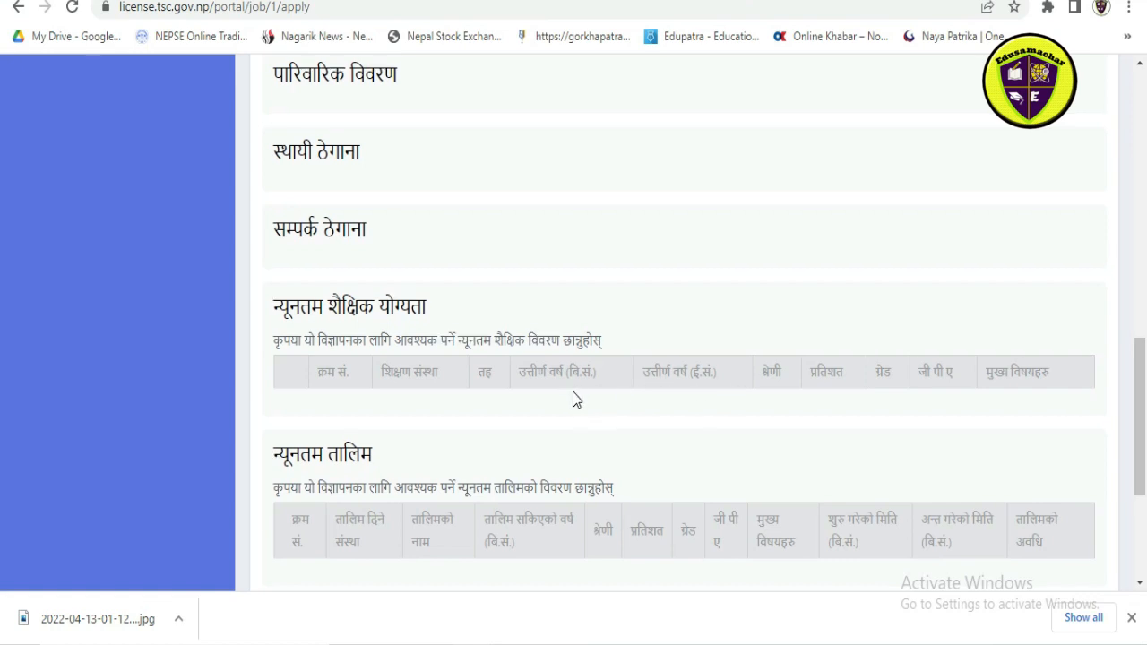
{"action": "scroll", "coordinate": [577, 400], "scroll_direction": "down", "scroll_amount": 2}
{"action": "scroll", "coordinate": [573, 395], "scroll_direction": "down", "scroll_amount": 1}
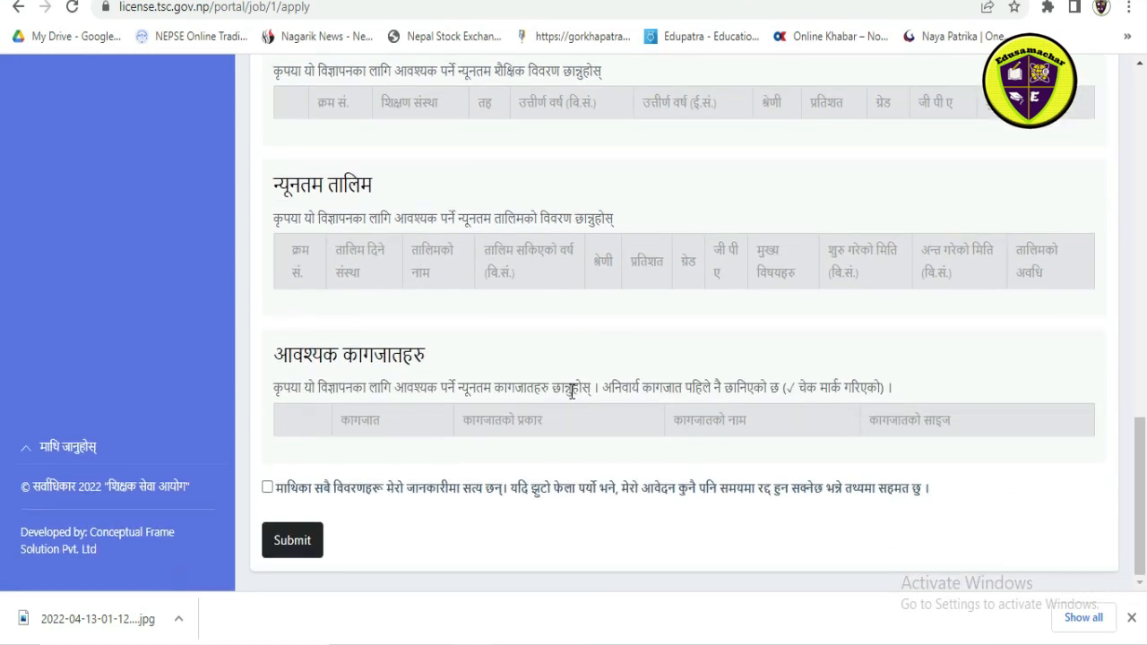
{"action": "scroll", "coordinate": [422, 430], "scroll_direction": "up", "scroll_amount": 7}
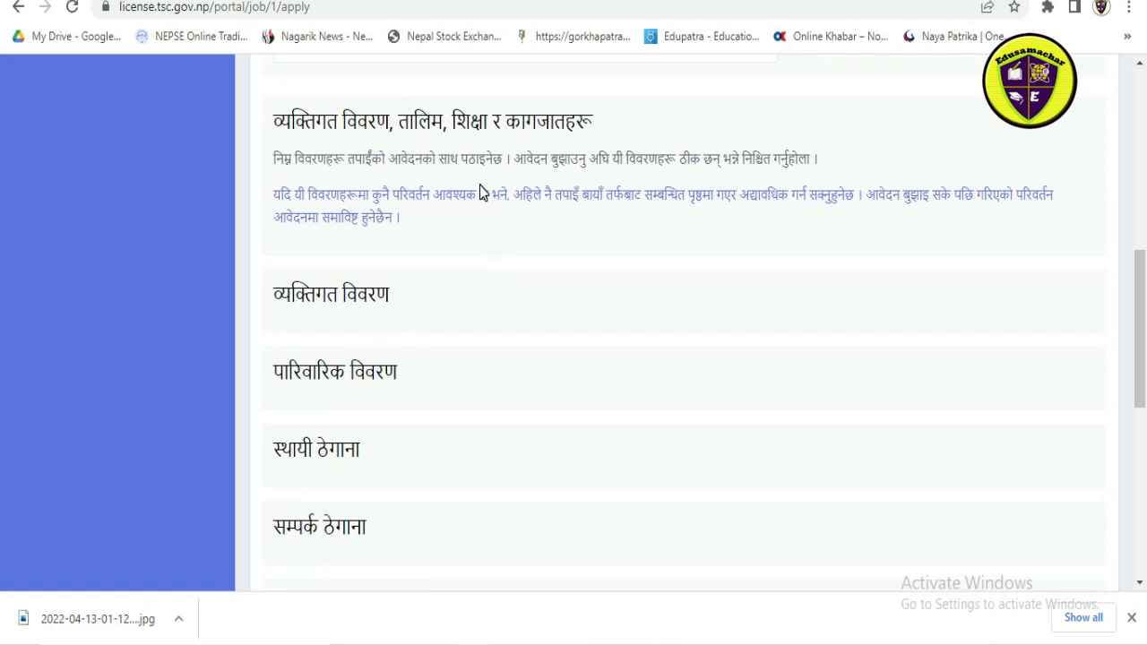
{"action": "scroll", "coordinate": [468, 212], "scroll_direction": "up", "scroll_amount": 2}
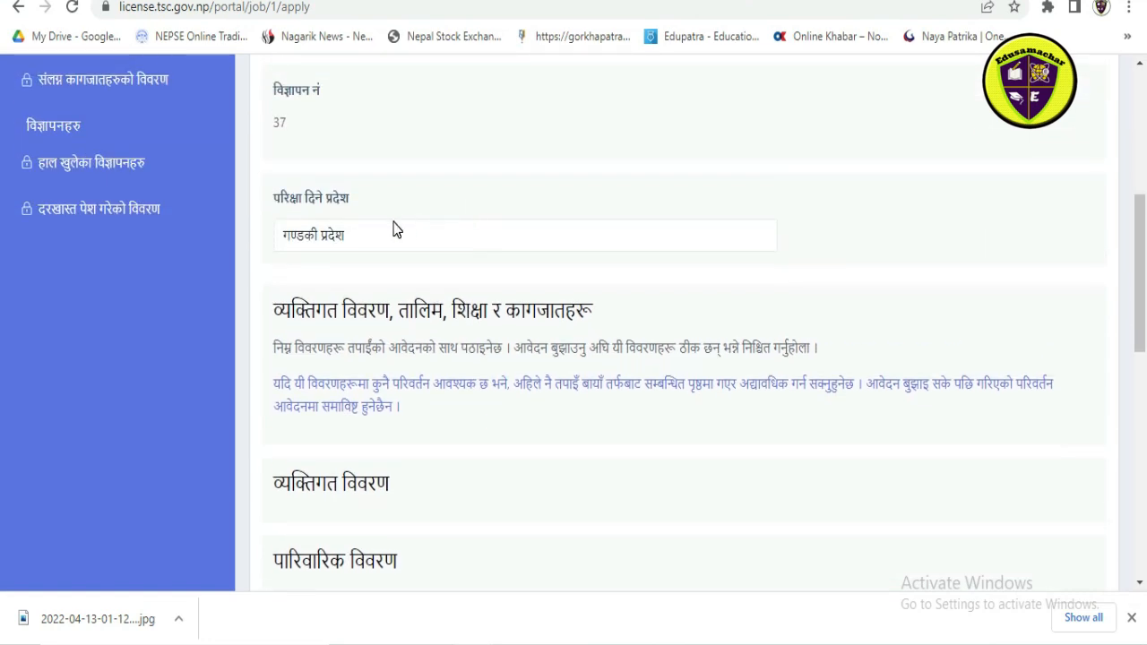
{"action": "scroll", "coordinate": [468, 228], "scroll_direction": "down", "scroll_amount": 2}
{"action": "left_click", "coordinate": [353, 299]}
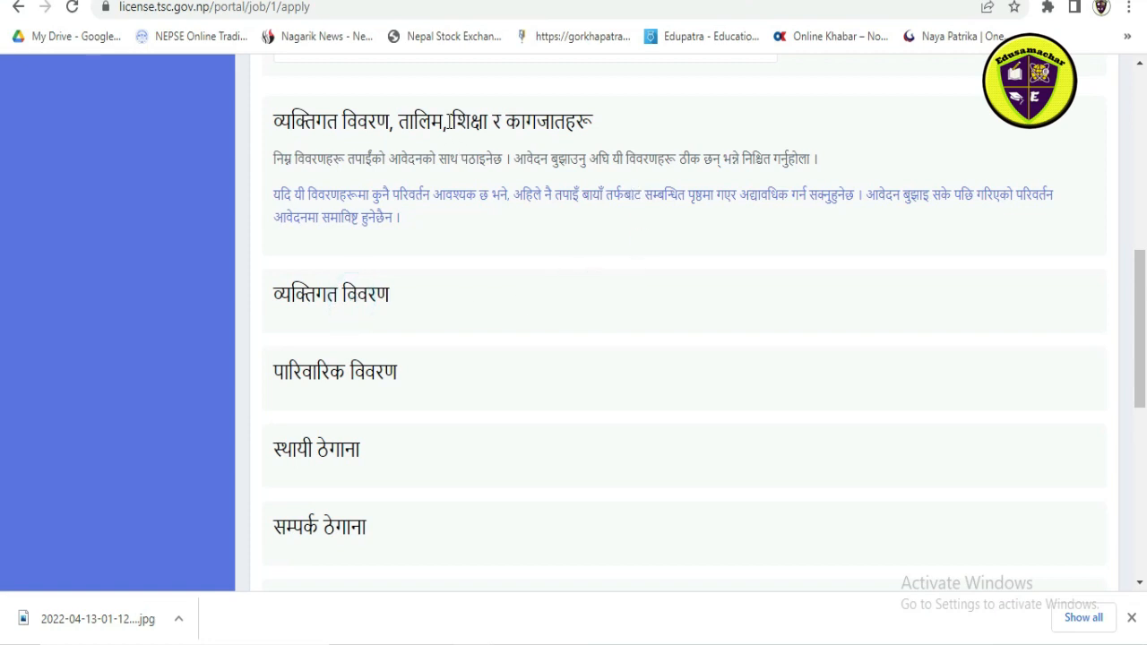
{"action": "scroll", "coordinate": [373, 364], "scroll_direction": "down", "scroll_amount": 2}
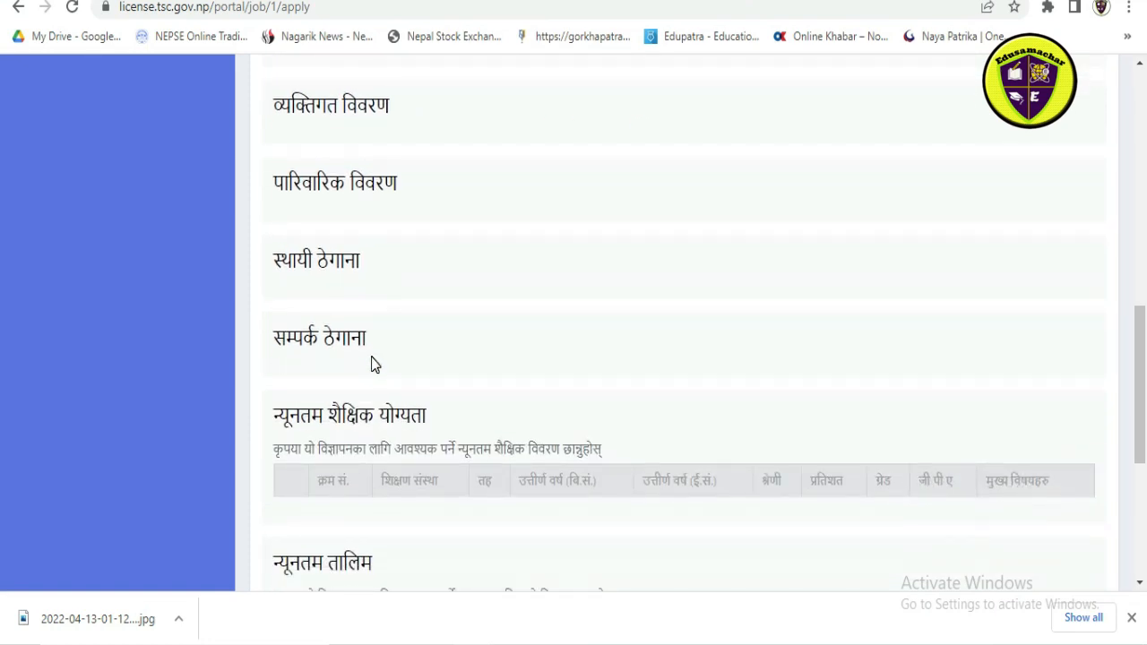
Step: Open the candidate's व्यक्तिगत विवरण (personal details) profile page
{"action": "scroll", "coordinate": [331, 336], "scroll_direction": "up", "scroll_amount": 5}
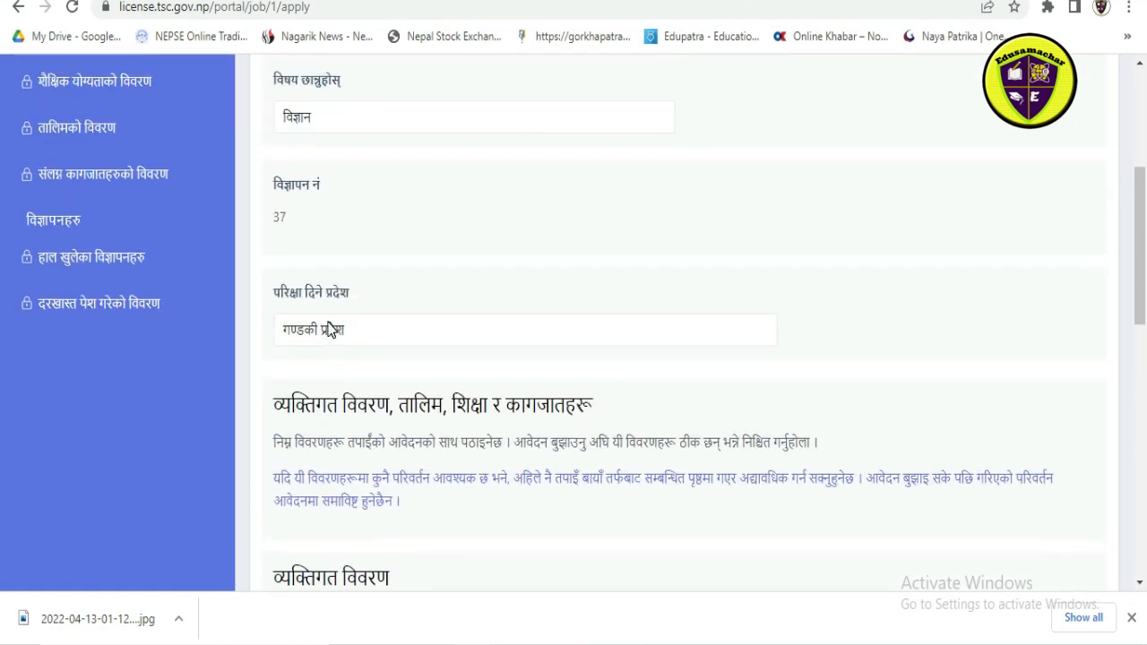
{"action": "scroll", "coordinate": [329, 329], "scroll_direction": "up", "scroll_amount": 3}
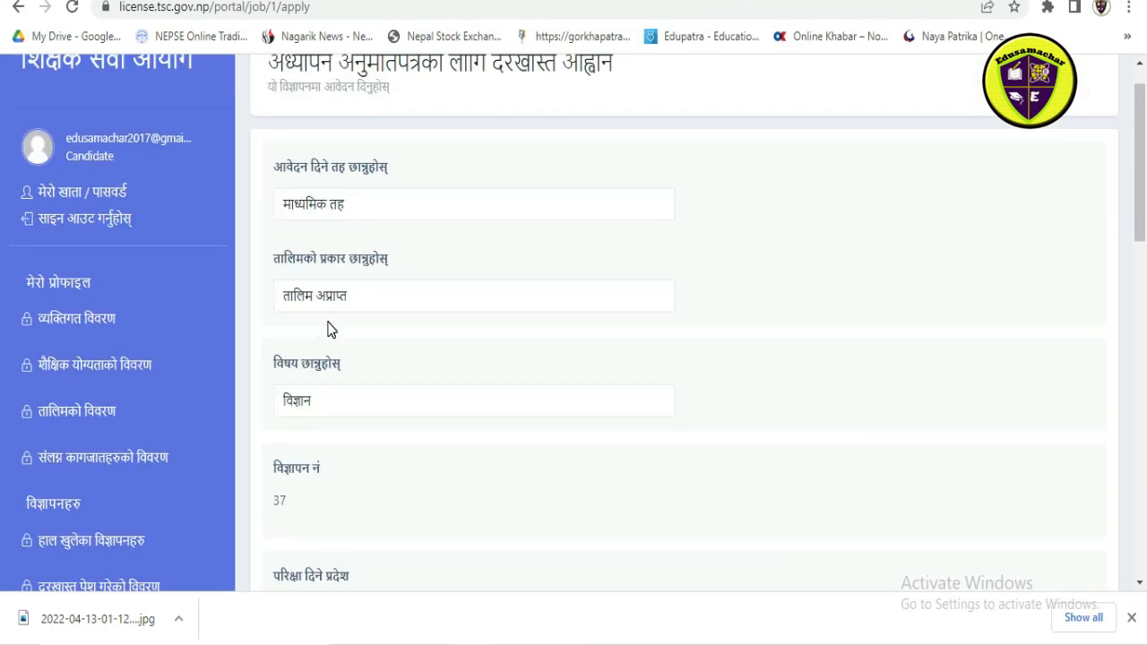
{"action": "left_click", "coordinate": [130, 325]}
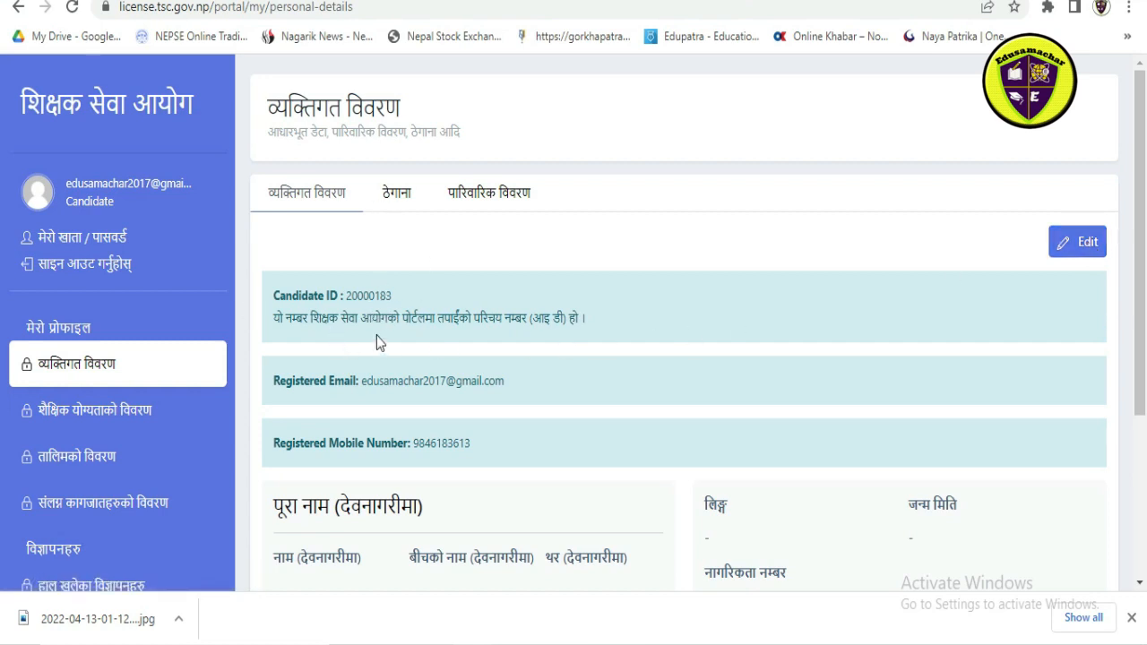
Step: Open the candidate's personal details (व्यक्तिगत विवरण) for editing
{"action": "scroll", "coordinate": [401, 341], "scroll_direction": "down", "scroll_amount": 3}
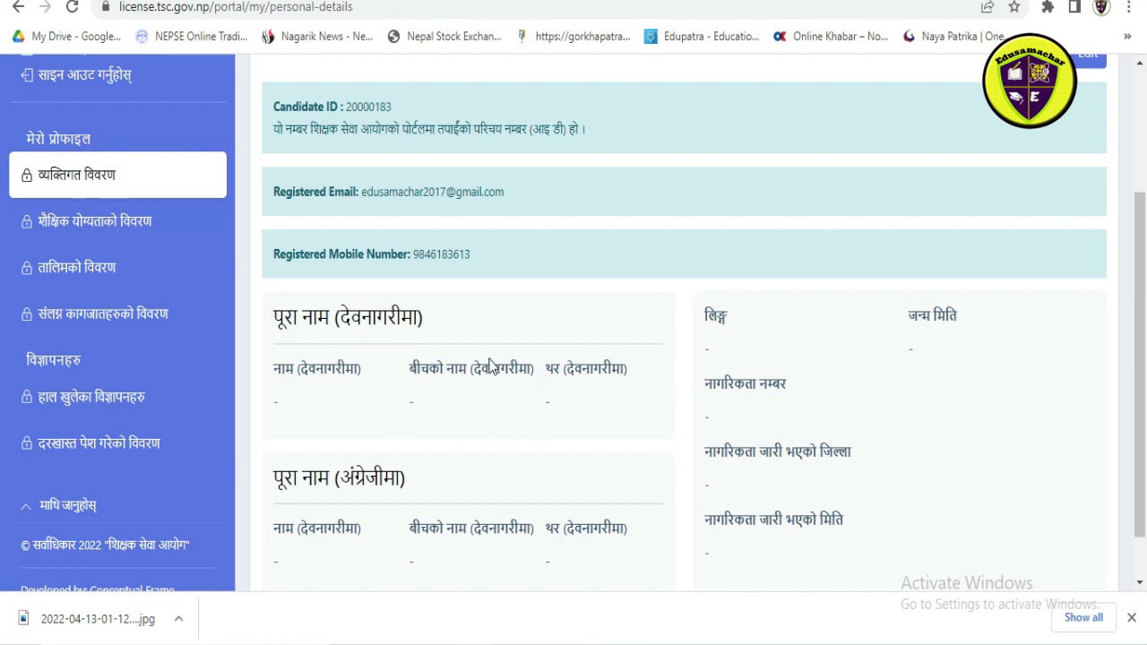
{"action": "scroll", "coordinate": [985, 161], "scroll_direction": "up", "scroll_amount": 1}
{"action": "left_click", "coordinate": [1082, 153]}
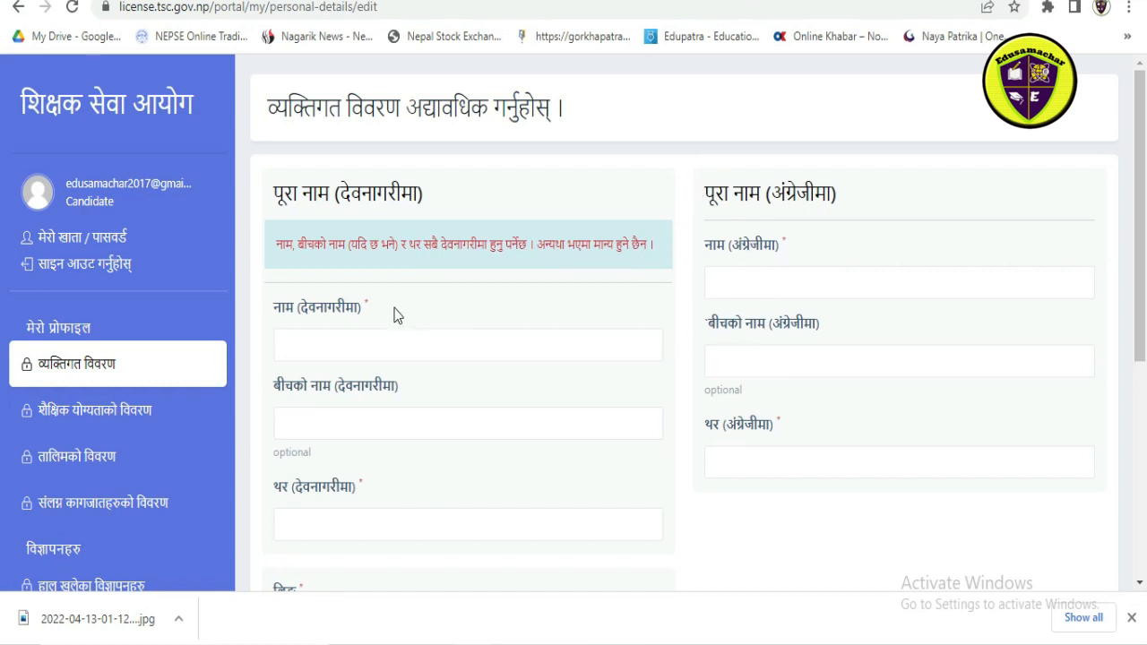
Step: Fill in the candidate's first, middle and last name in Devanagari
{"action": "left_click", "coordinate": [365, 348]}
{"action": "left_click", "coordinate": [324, 386]}
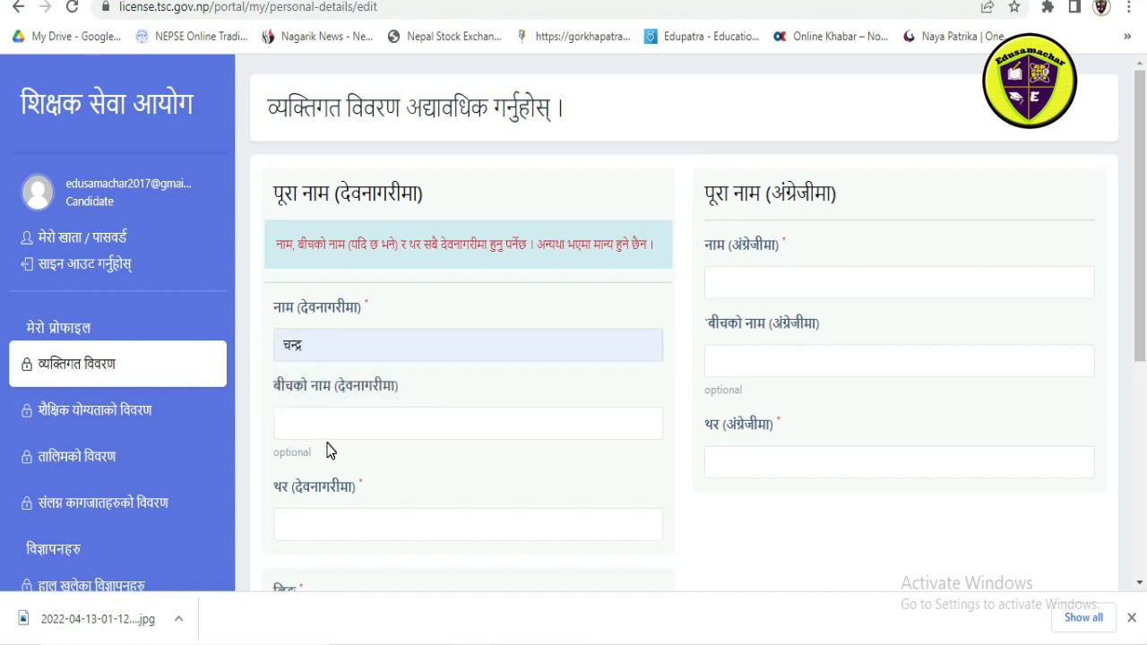
{"action": "left_click", "coordinate": [332, 429]}
{"action": "left_click", "coordinate": [302, 467]}
{"action": "scroll", "coordinate": [372, 397], "scroll_direction": "down", "scroll_amount": 1}
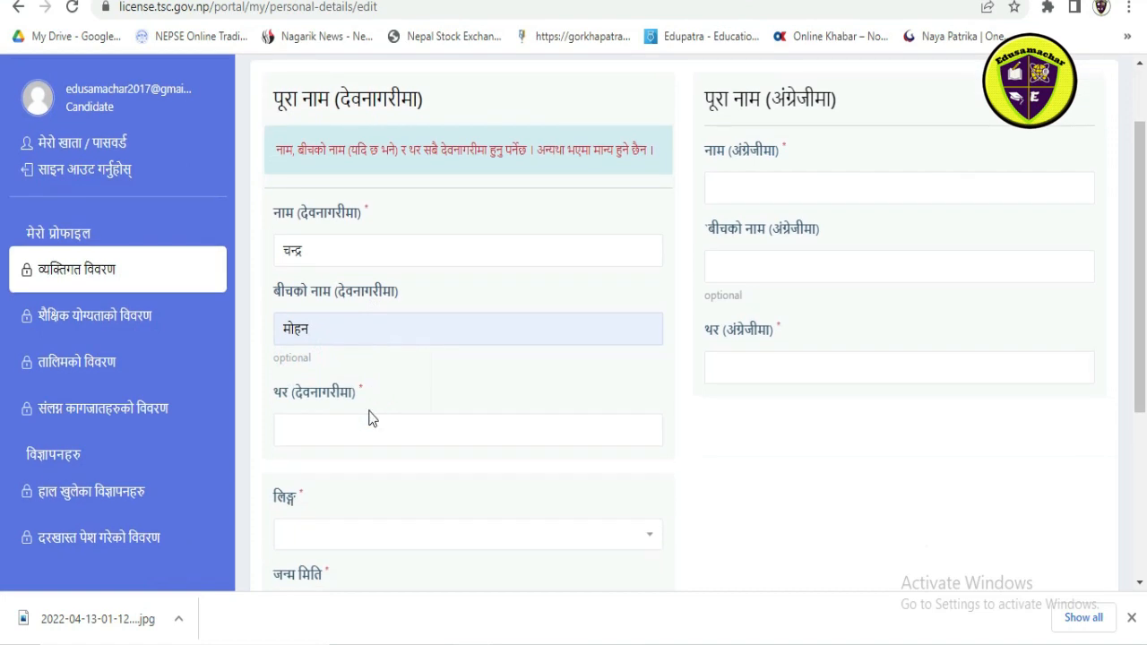
{"action": "left_click", "coordinate": [373, 430]}
{"action": "left_click", "coordinate": [302, 469]}
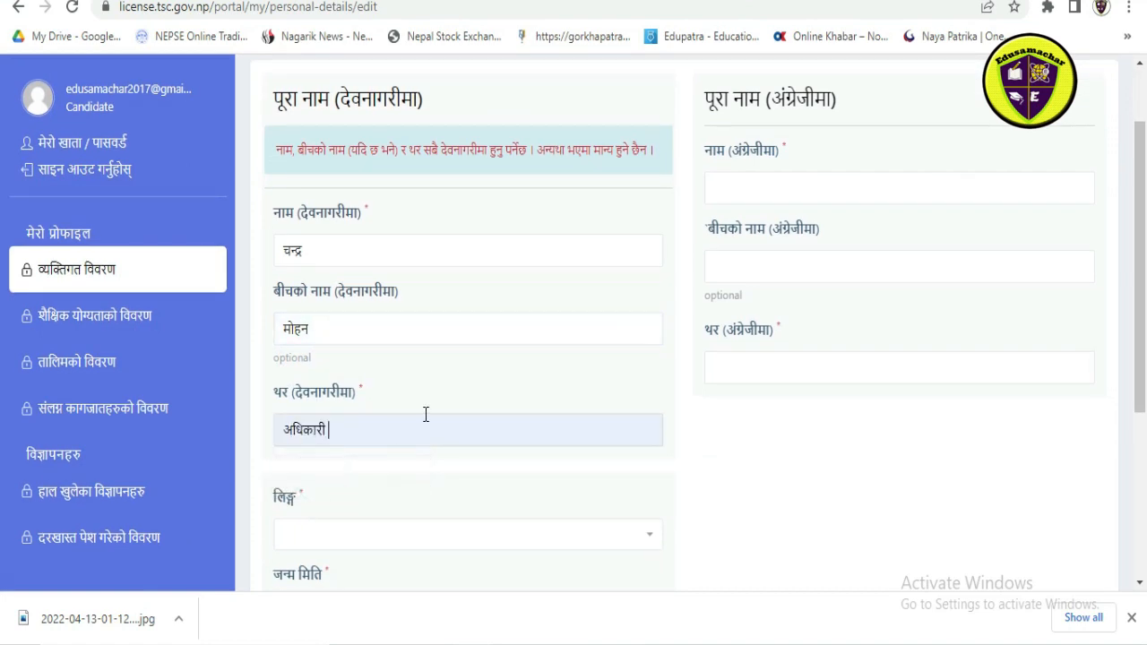
Step: Fill in the candidate's first, middle and last name in English
{"action": "left_click", "coordinate": [756, 176]}
{"action": "left_click", "coordinate": [750, 227]}
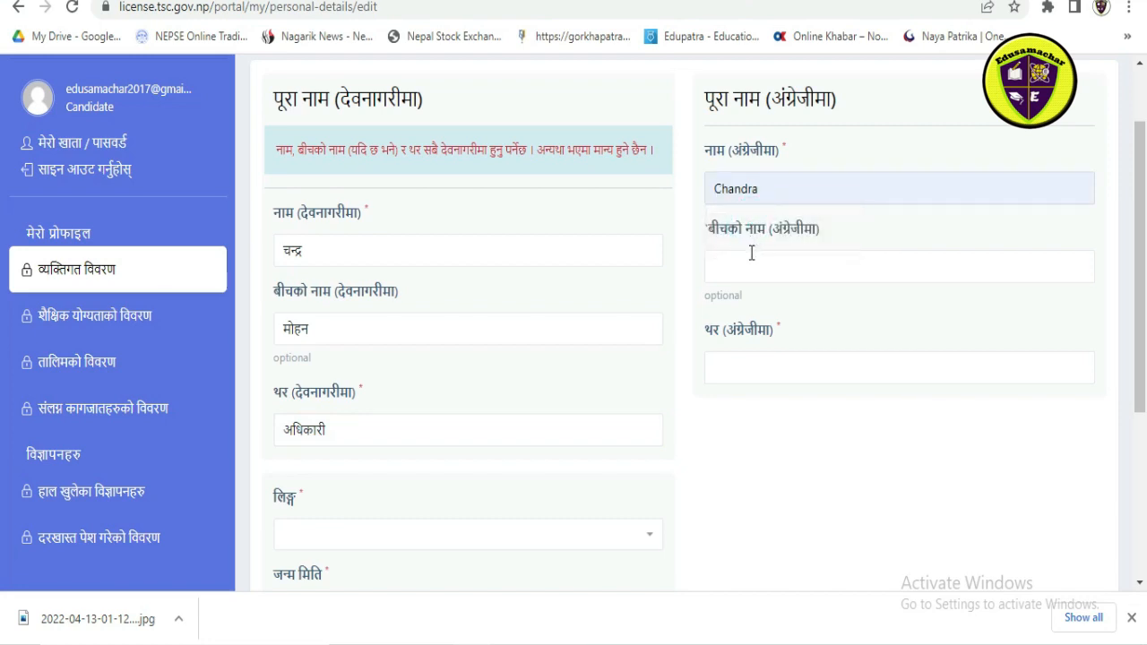
{"action": "left_click", "coordinate": [750, 252]}
{"action": "left_click", "coordinate": [743, 310]}
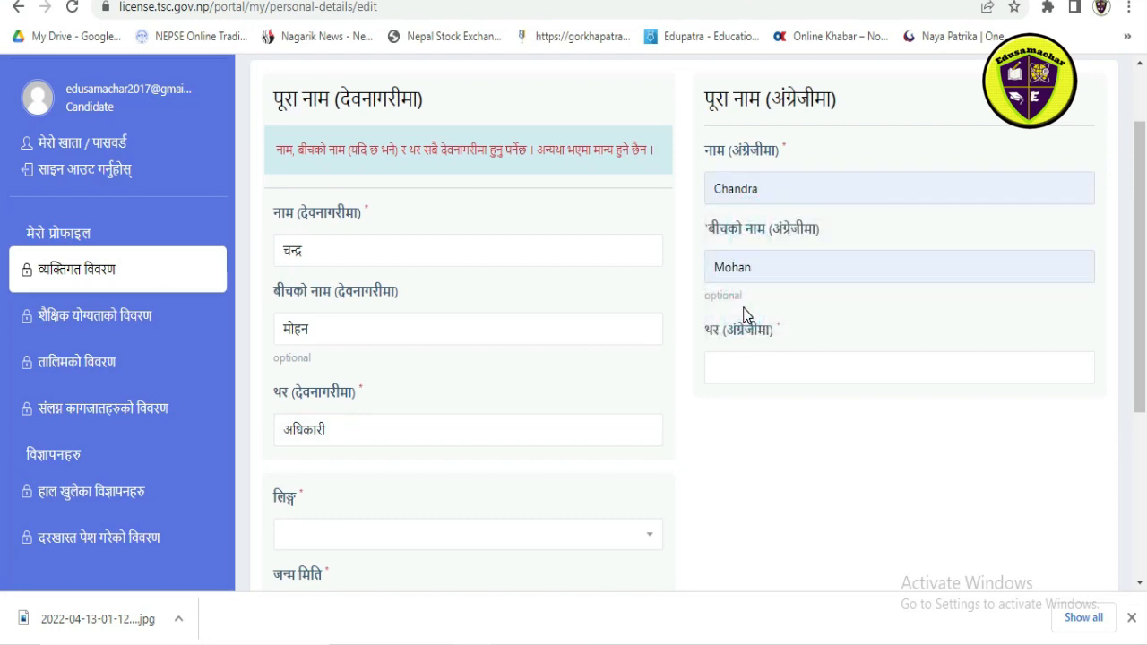
{"action": "left_click", "coordinate": [747, 362]}
{"action": "left_click", "coordinate": [737, 408]}
Step: Set the candidate's gender (लिङ्ग) to पुरुष
{"action": "scroll", "coordinate": [579, 319], "scroll_direction": "down", "scroll_amount": 1}
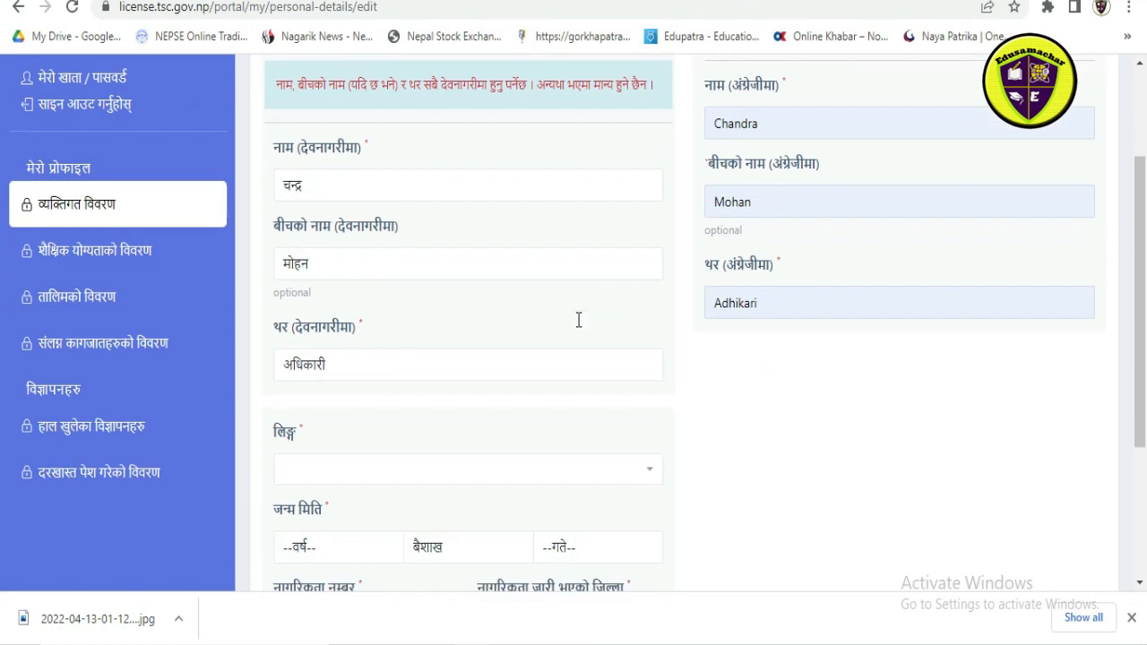
{"action": "scroll", "coordinate": [579, 320], "scroll_direction": "down", "scroll_amount": 2}
{"action": "left_click", "coordinate": [525, 346]}
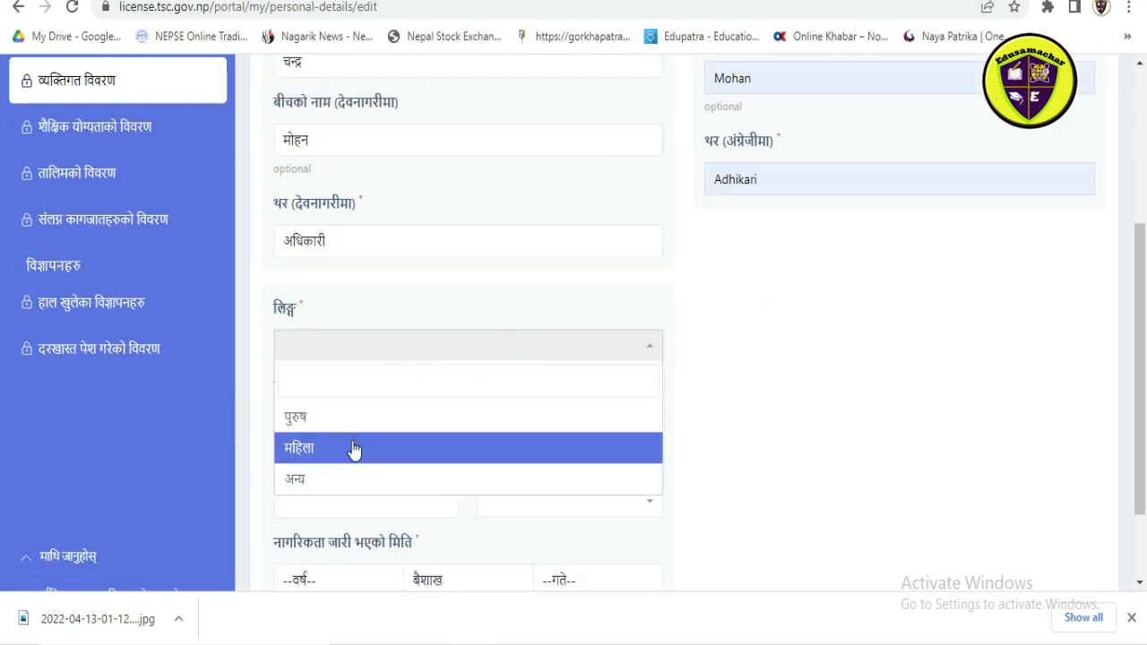
{"action": "left_click", "coordinate": [346, 423]}
Step: Set the year, month and day of the candidate's date of birth (जन्म मिति)
{"action": "scroll", "coordinate": [482, 298], "scroll_direction": "down", "scroll_amount": 1}
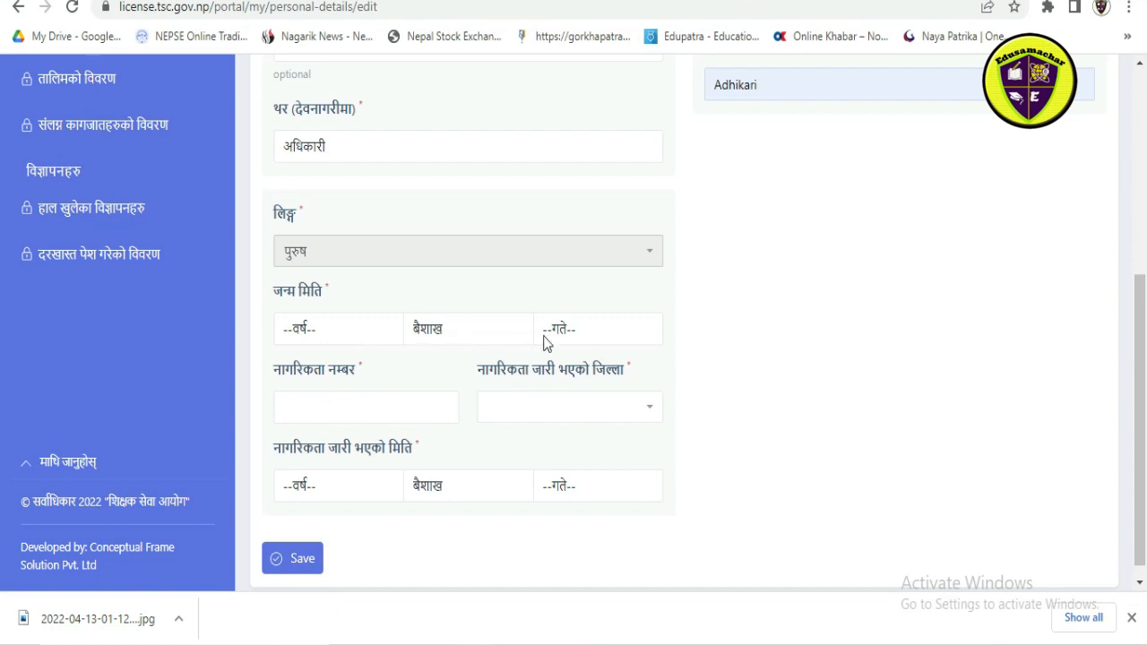
{"action": "left_click", "coordinate": [349, 336]}
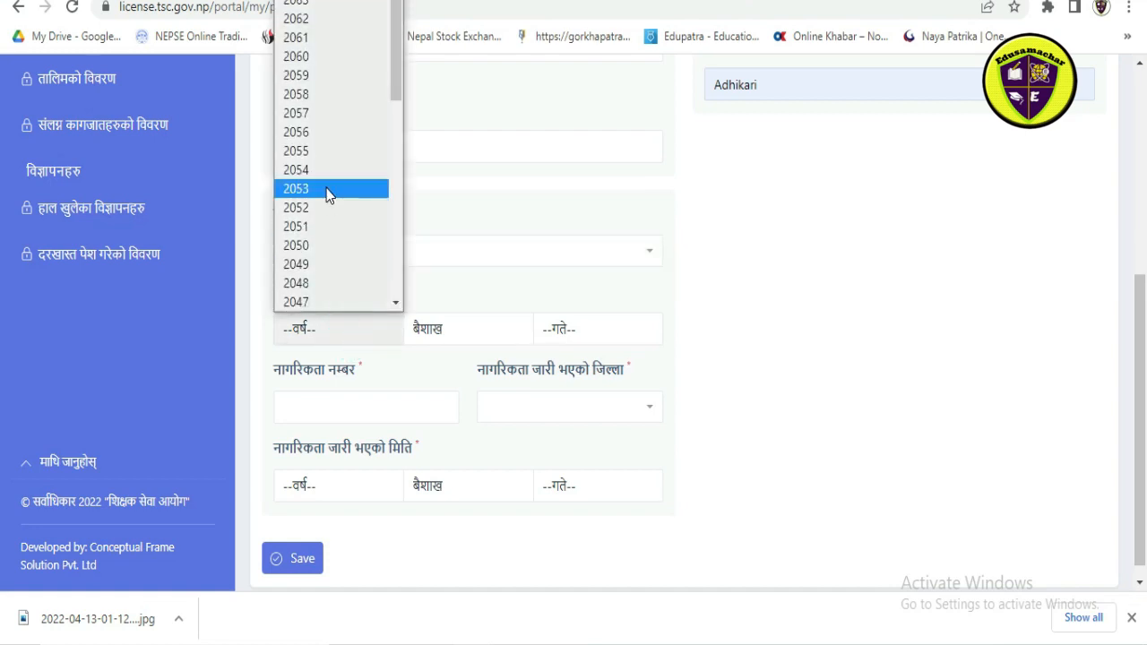
{"action": "scroll", "coordinate": [328, 195], "scroll_direction": "down", "scroll_amount": 6}
{"action": "scroll", "coordinate": [328, 194], "scroll_direction": "up", "scroll_amount": 6}
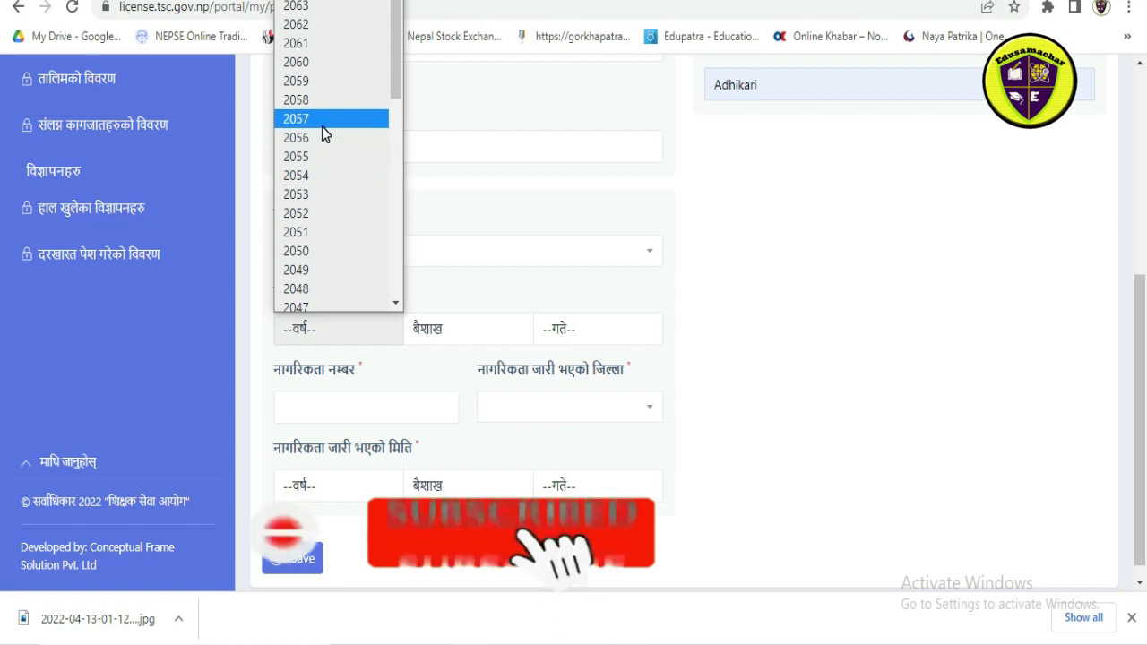
{"action": "scroll", "coordinate": [322, 129], "scroll_direction": "down", "scroll_amount": 6}
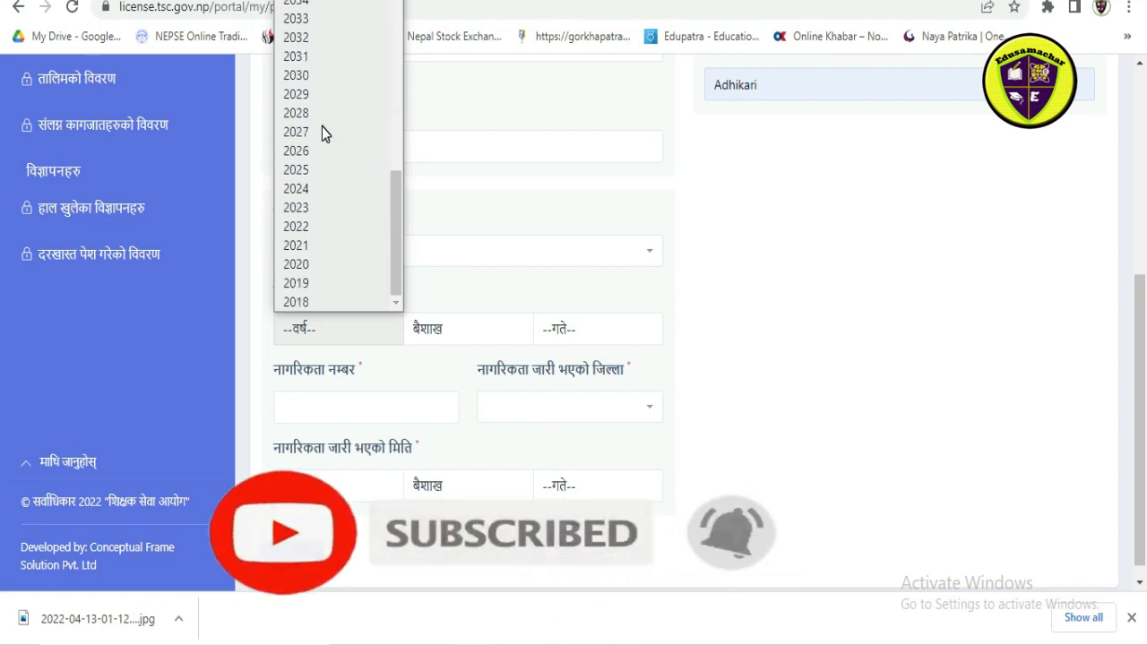
{"action": "scroll", "coordinate": [322, 131], "scroll_direction": "up", "scroll_amount": 6}
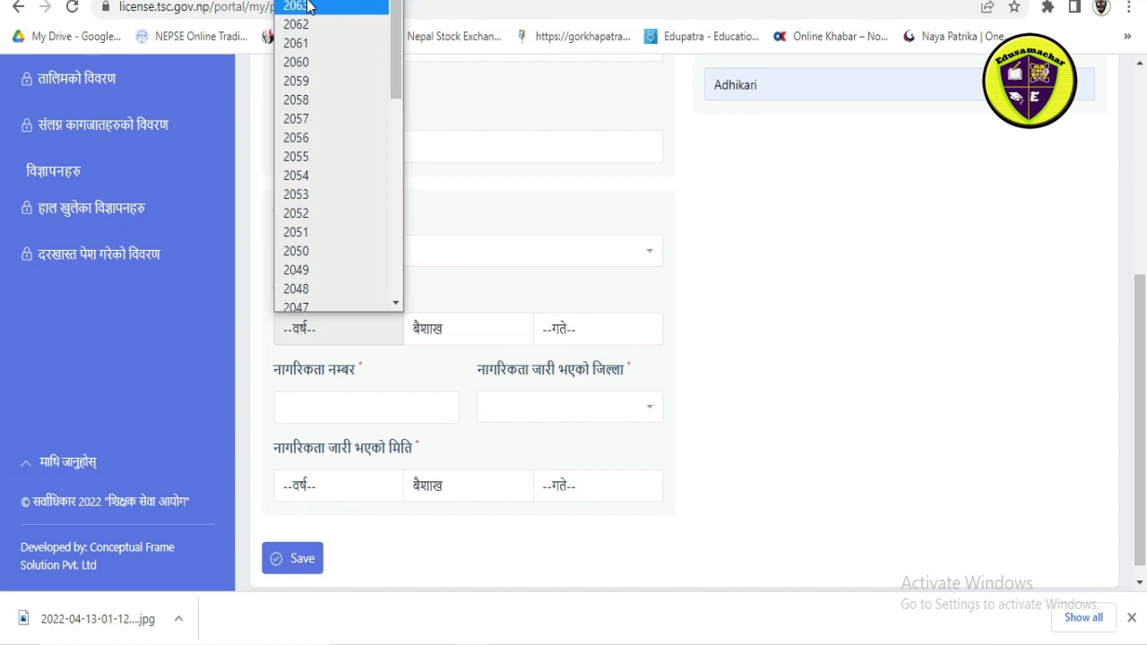
{"action": "scroll", "coordinate": [320, 188], "scroll_direction": "down", "scroll_amount": 3}
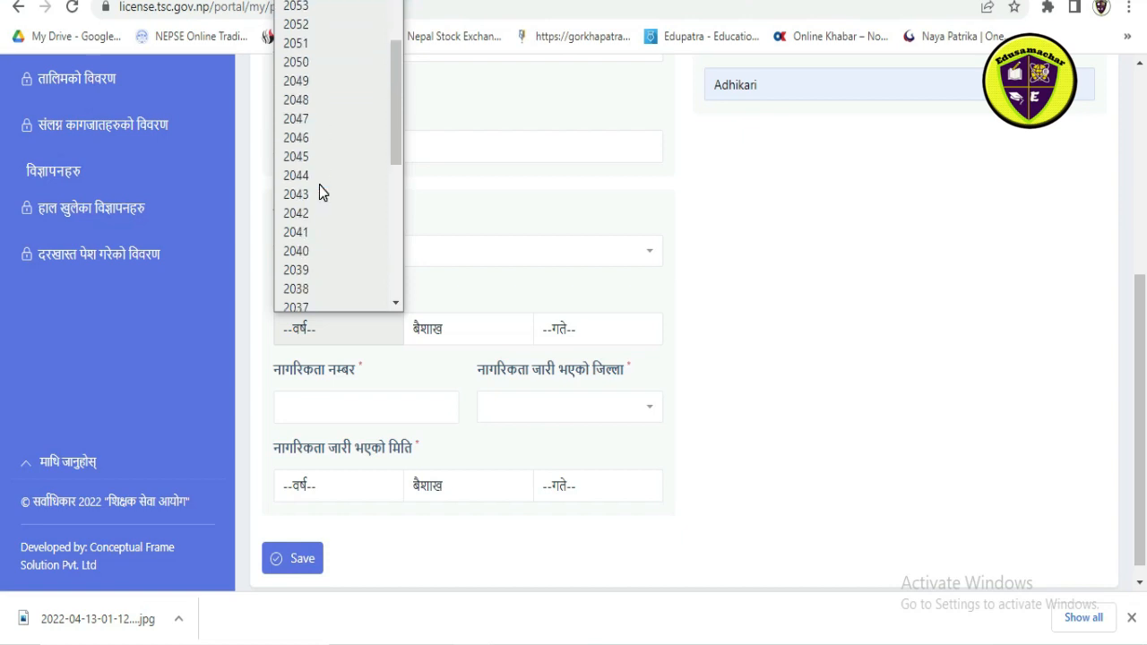
{"action": "left_click", "coordinate": [302, 176]}
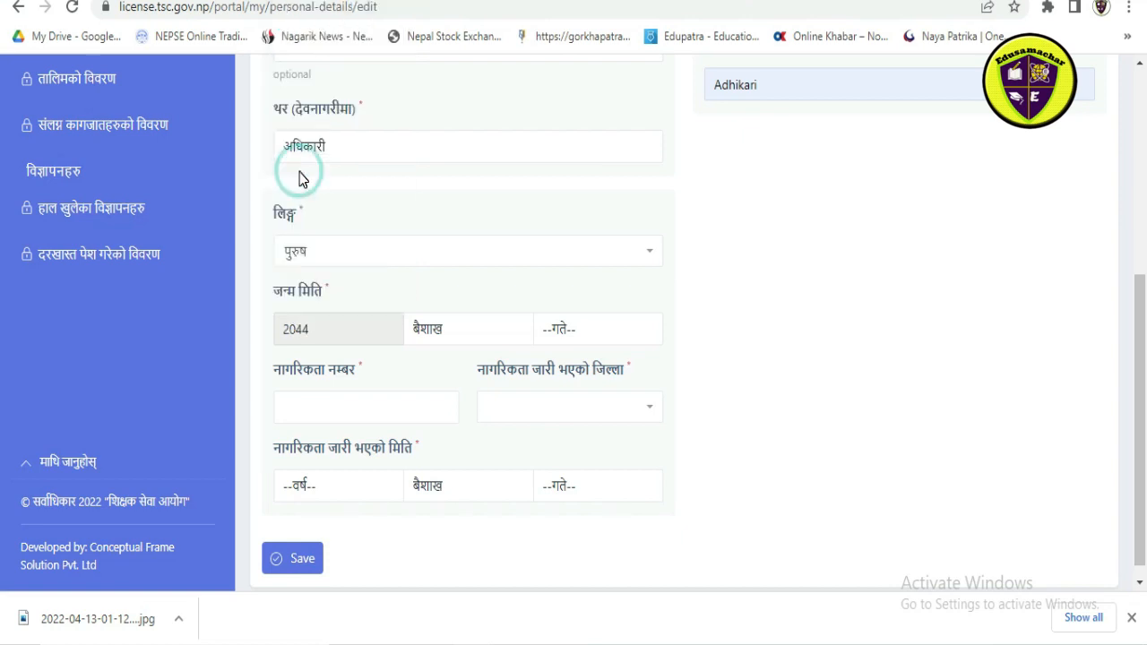
{"action": "left_click", "coordinate": [453, 329]}
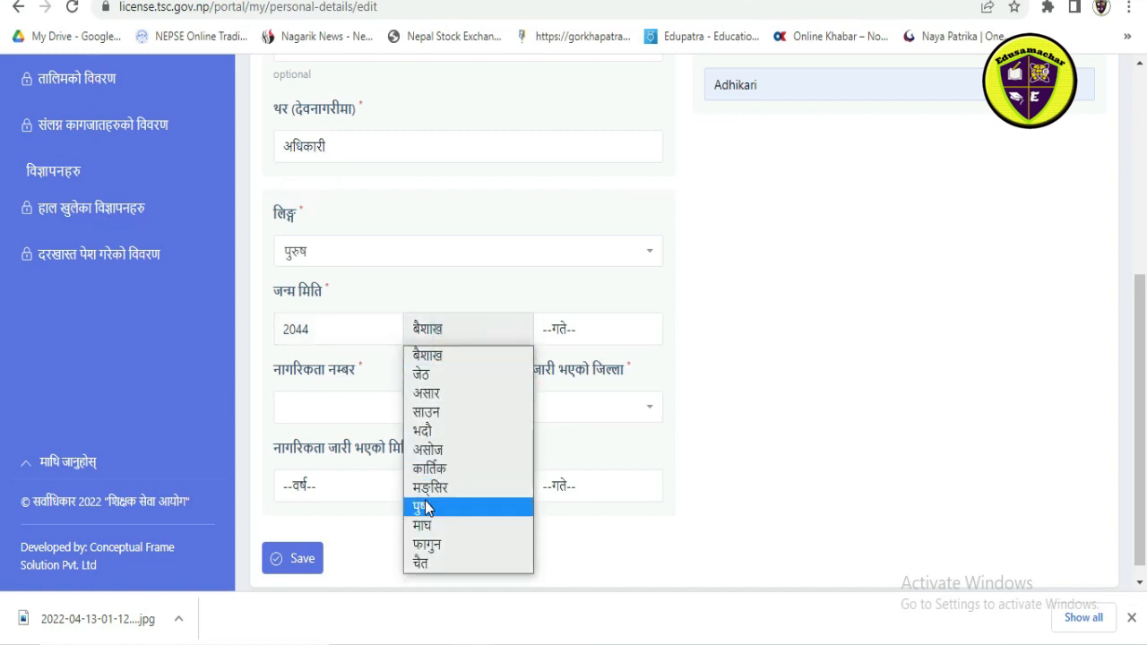
{"action": "left_click", "coordinate": [423, 525]}
{"action": "left_click", "coordinate": [594, 339]}
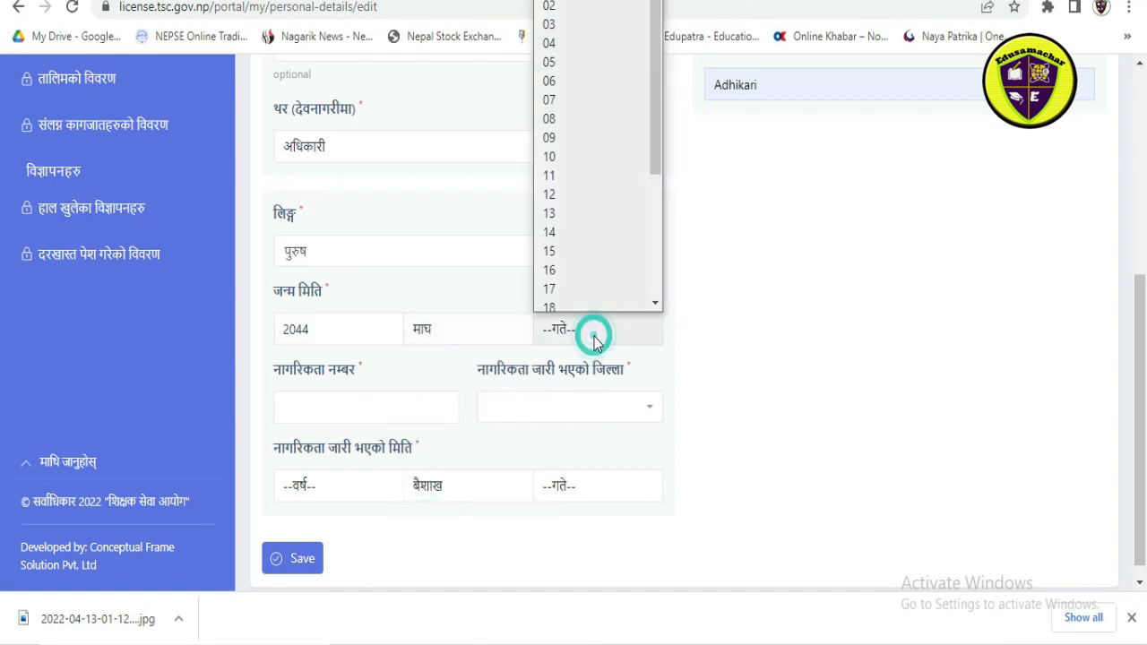
{"action": "scroll", "coordinate": [566, 242], "scroll_direction": "down", "scroll_amount": 3}
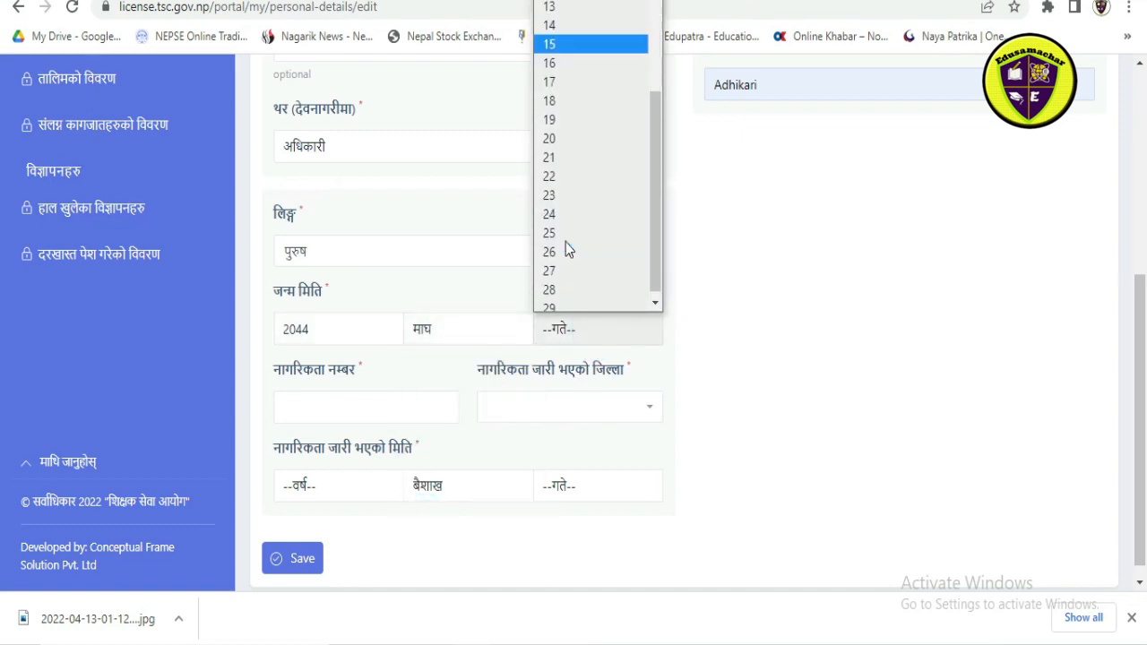
{"action": "left_click", "coordinate": [556, 156]}
{"action": "left_click", "coordinate": [598, 340]}
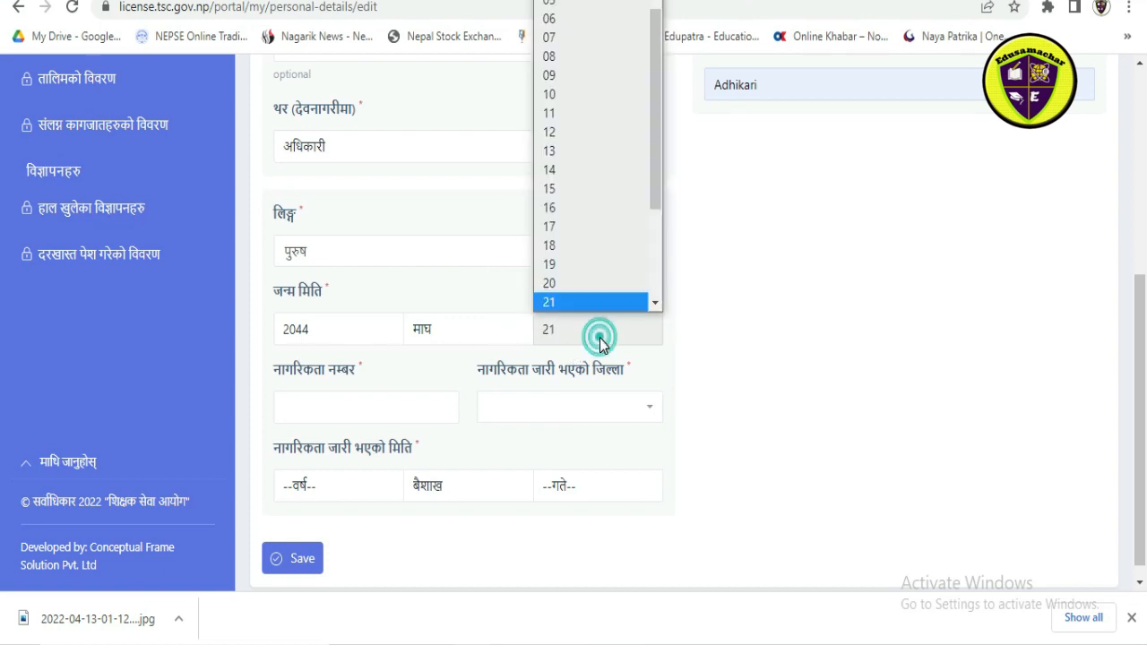
{"action": "left_click", "coordinate": [562, 39]}
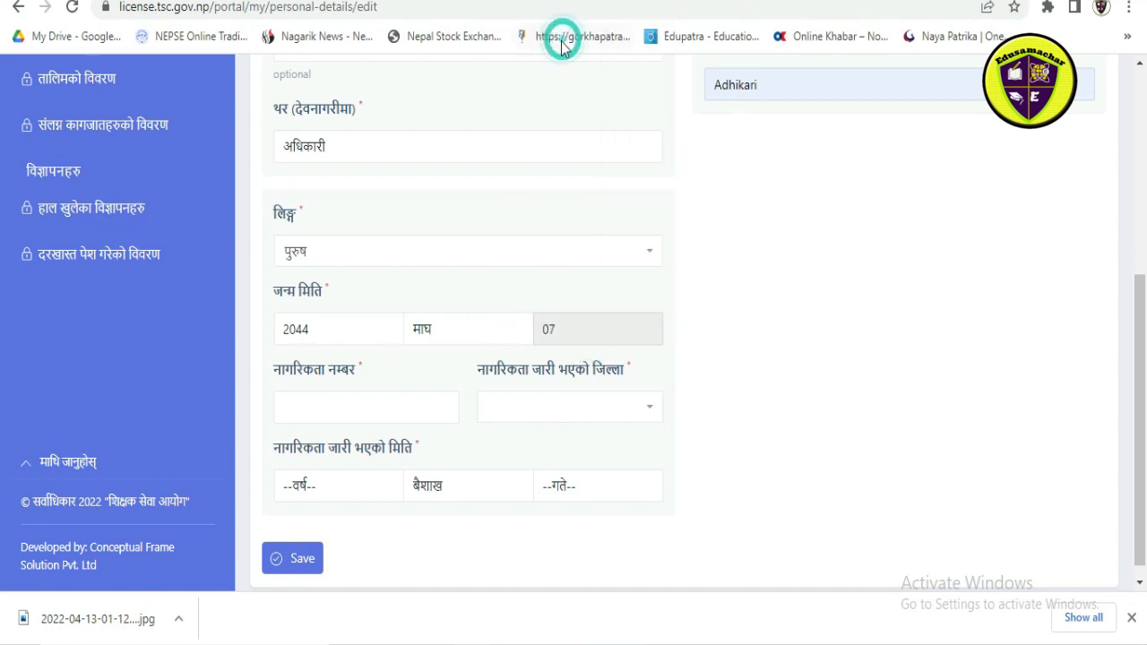
Step: Enter the candidate's citizenship number and choose कास्की as the district where the citizenship was issued
{"action": "left_click", "coordinate": [380, 416]}
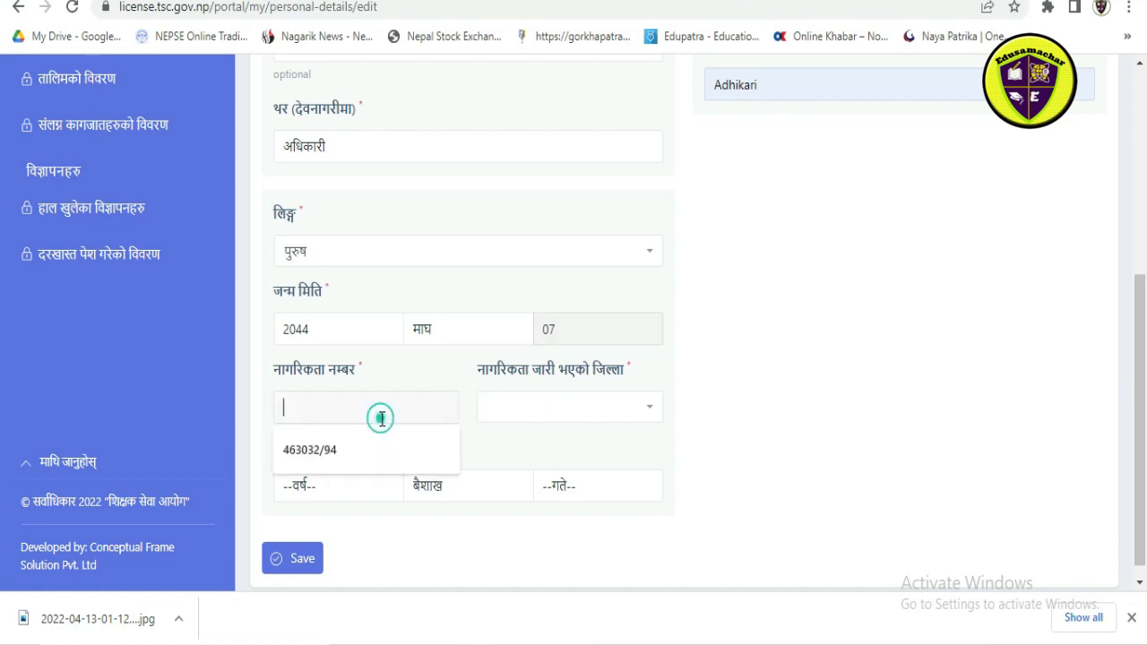
{"action": "left_click", "coordinate": [351, 462]}
{"action": "left_click", "coordinate": [559, 408]}
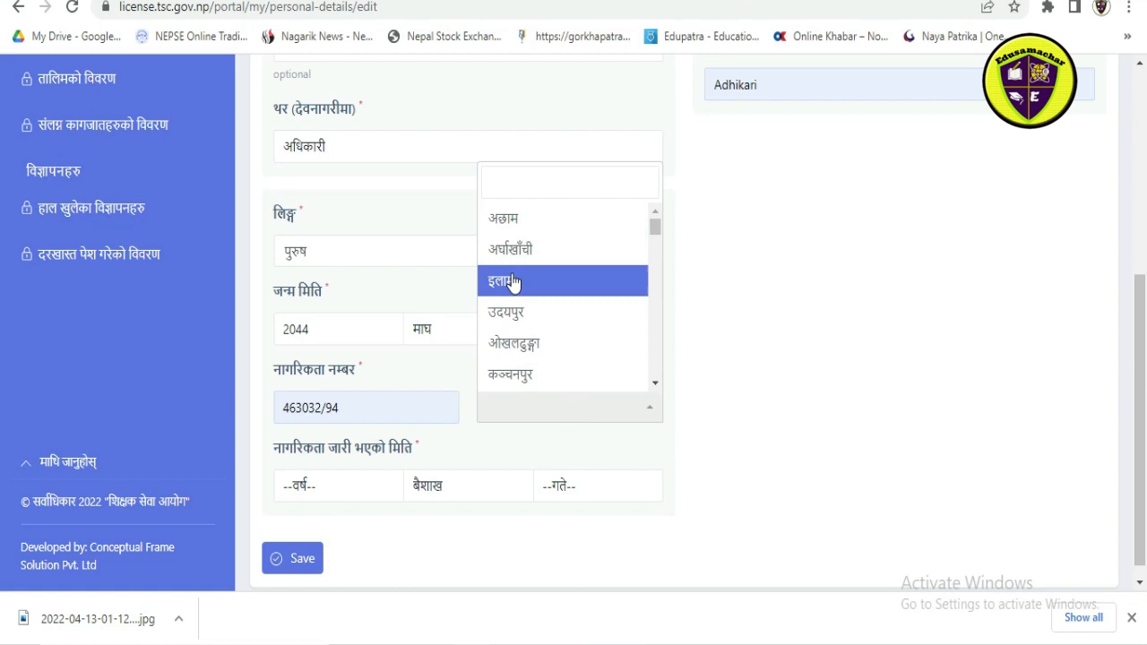
{"action": "scroll", "coordinate": [527, 269], "scroll_direction": "down", "scroll_amount": 1}
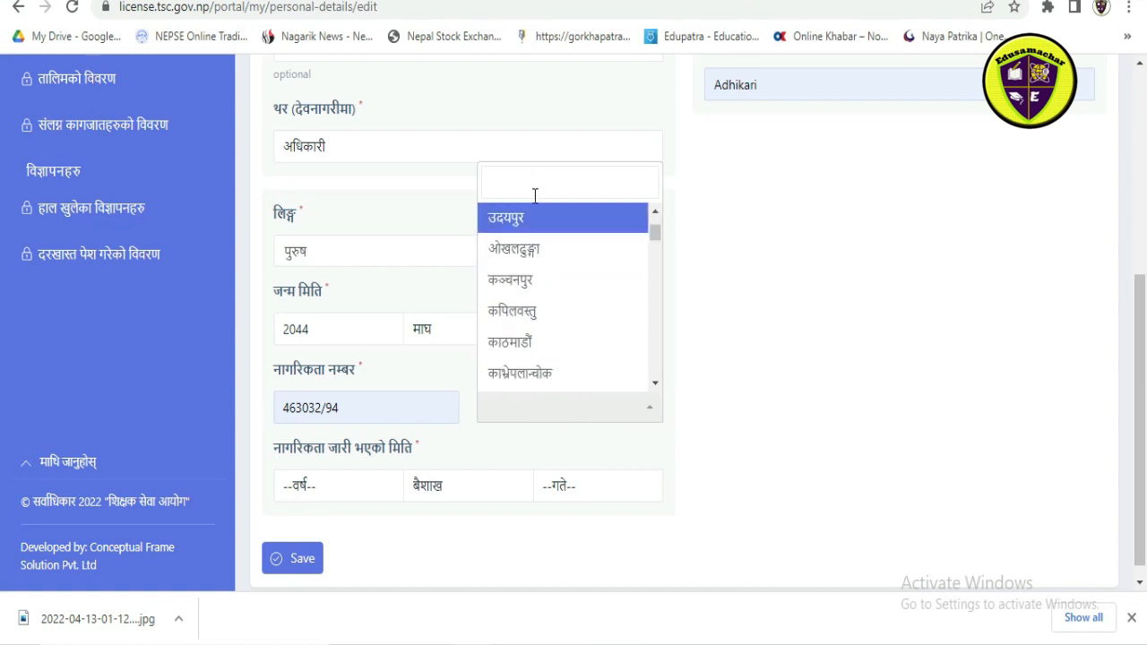
{"action": "scroll", "coordinate": [529, 313], "scroll_direction": "down", "scroll_amount": 3}
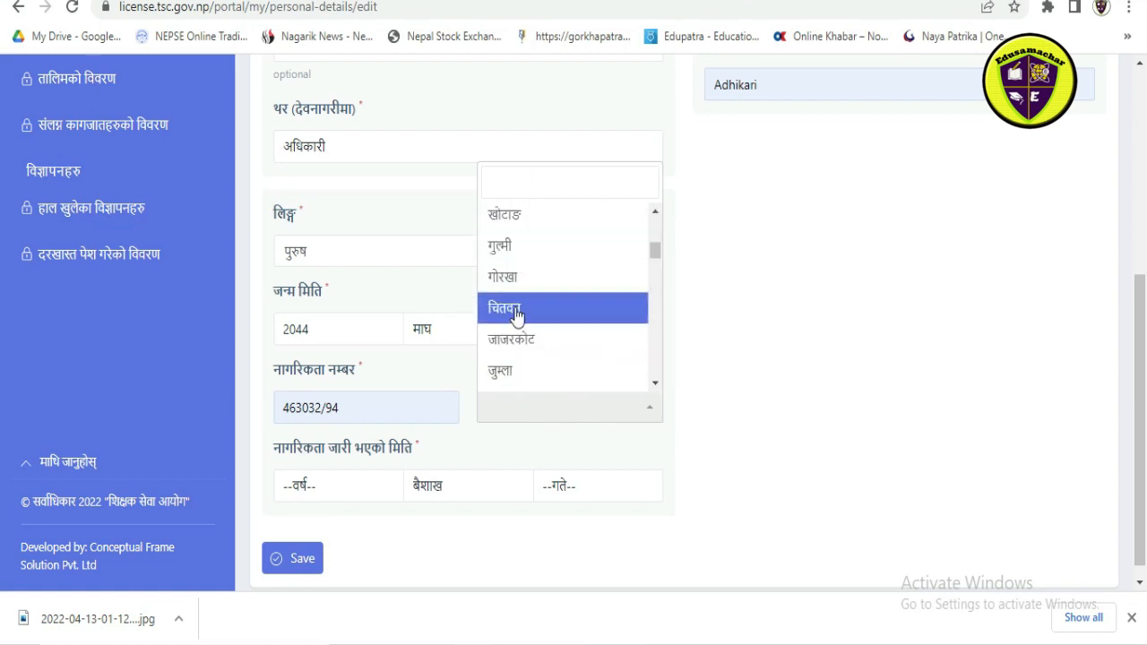
{"action": "scroll", "coordinate": [511, 335], "scroll_direction": "down", "scroll_amount": 1}
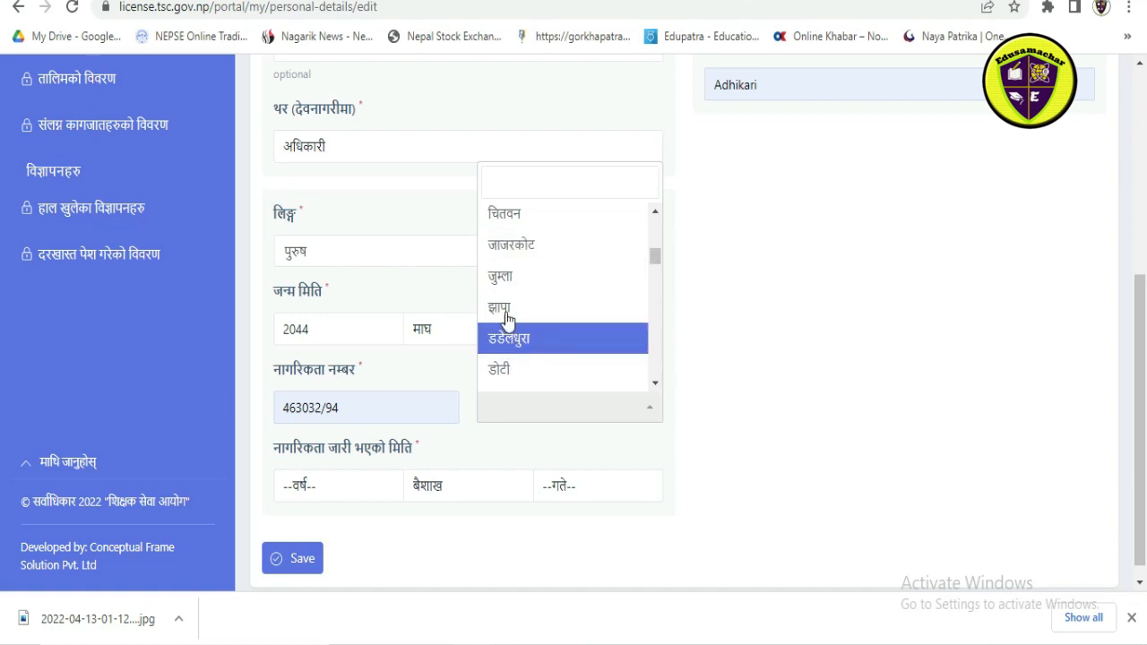
{"action": "scroll", "coordinate": [507, 318], "scroll_direction": "down", "scroll_amount": 1}
{"action": "scroll", "coordinate": [507, 317], "scroll_direction": "down", "scroll_amount": 2}
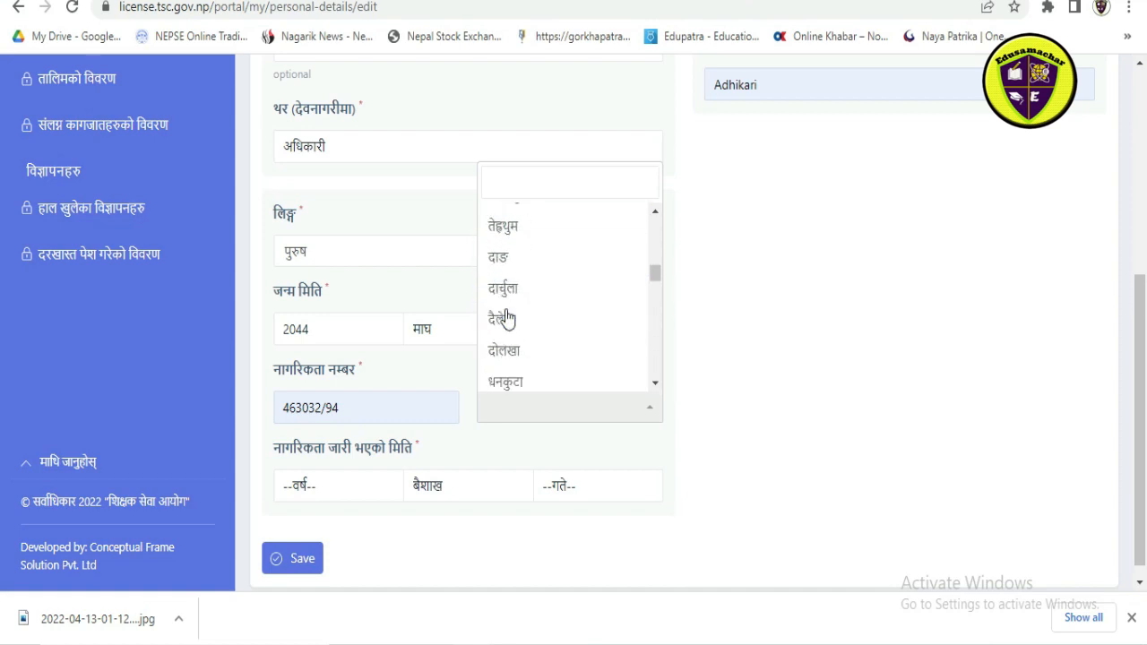
{"action": "scroll", "coordinate": [507, 318], "scroll_direction": "down", "scroll_amount": 2}
{"action": "scroll", "coordinate": [507, 317], "scroll_direction": "down", "scroll_amount": 2}
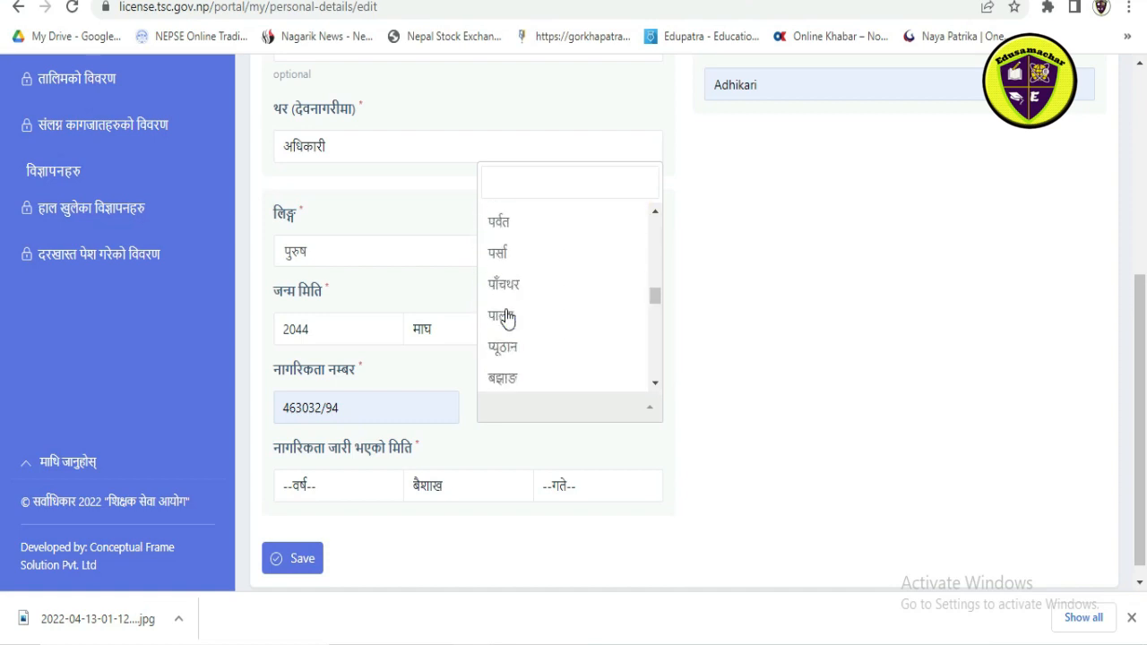
{"action": "left_click", "coordinate": [518, 188]}
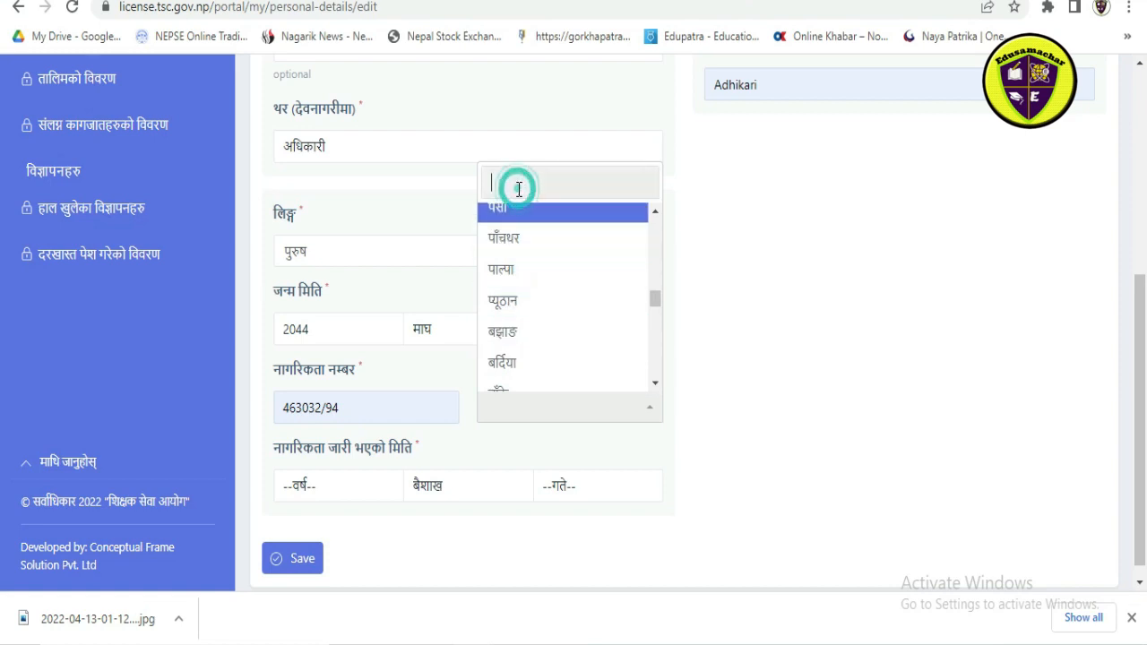
{"action": "type", "text": "k"}
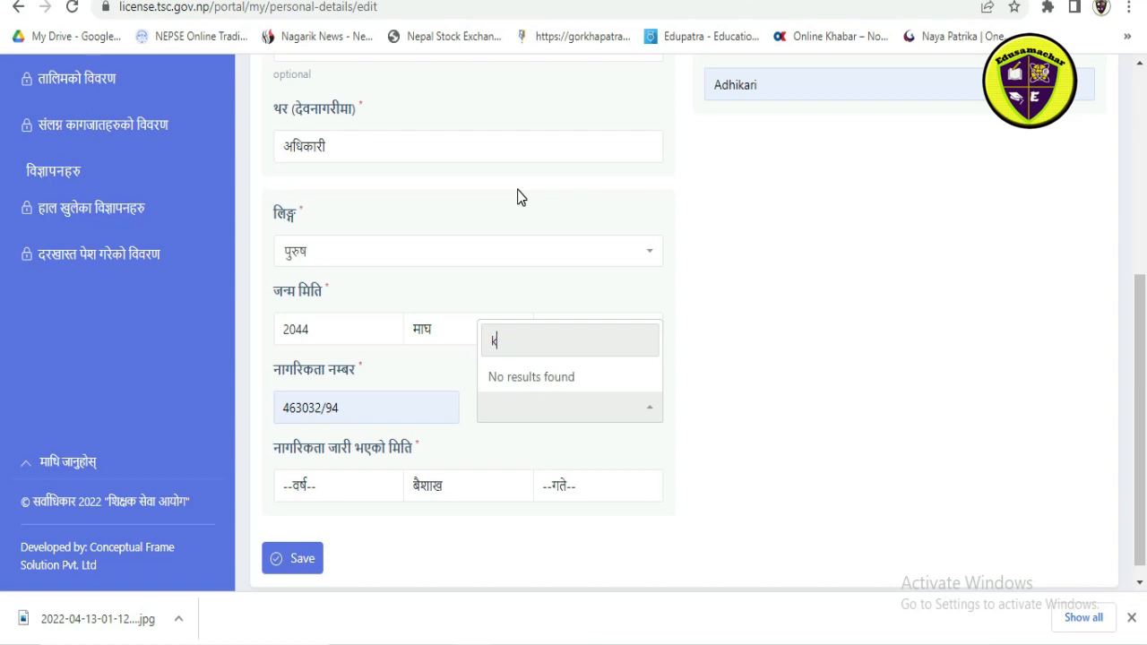
{"action": "key", "text": "BackSpace"}
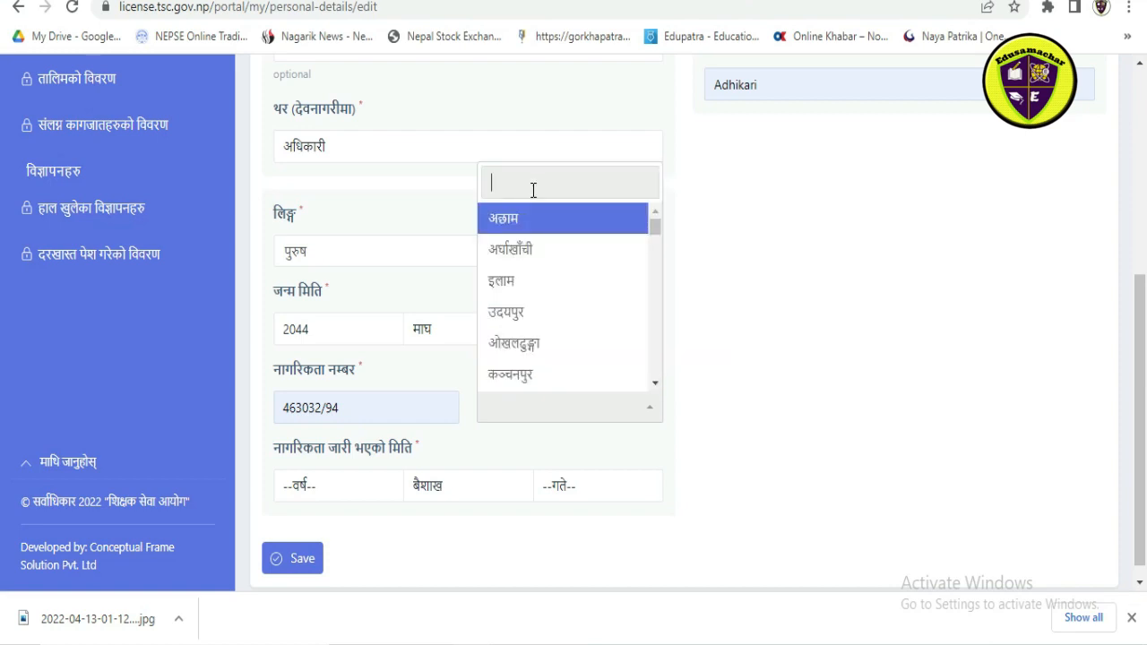
{"action": "scroll", "coordinate": [541, 313], "scroll_direction": "down", "scroll_amount": 3}
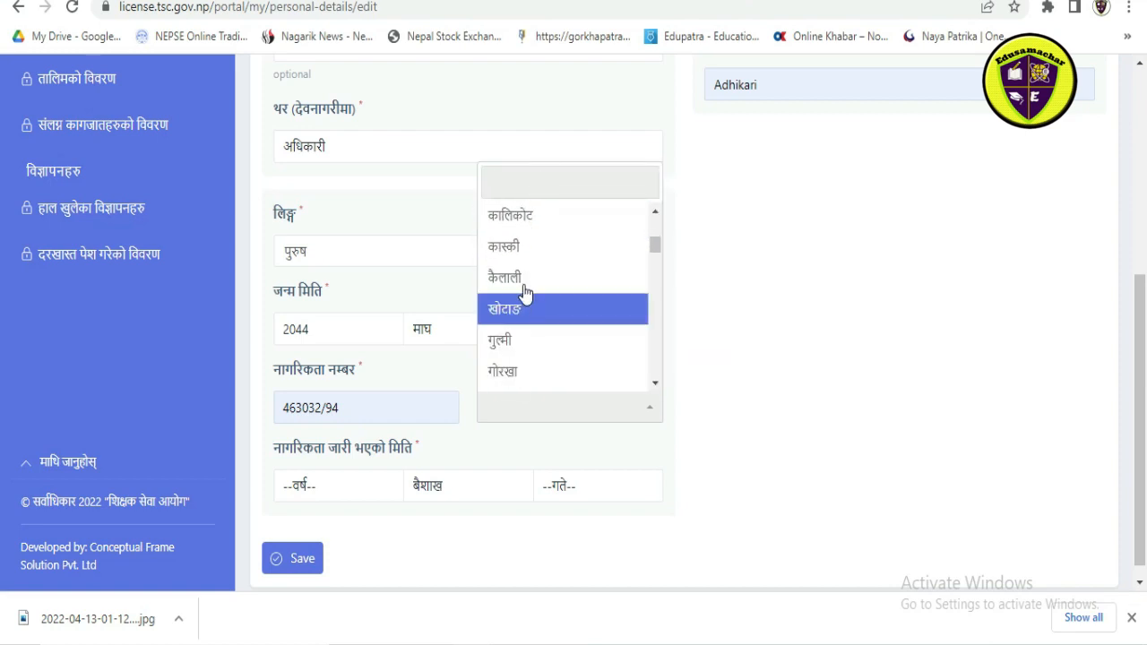
{"action": "left_click", "coordinate": [511, 251]}
Step: Set the citizenship issue date (नागरिकता जारी भएको मिति) to year 2063, month माघ, day 10
{"action": "scroll", "coordinate": [437, 338], "scroll_direction": "down", "scroll_amount": 1}
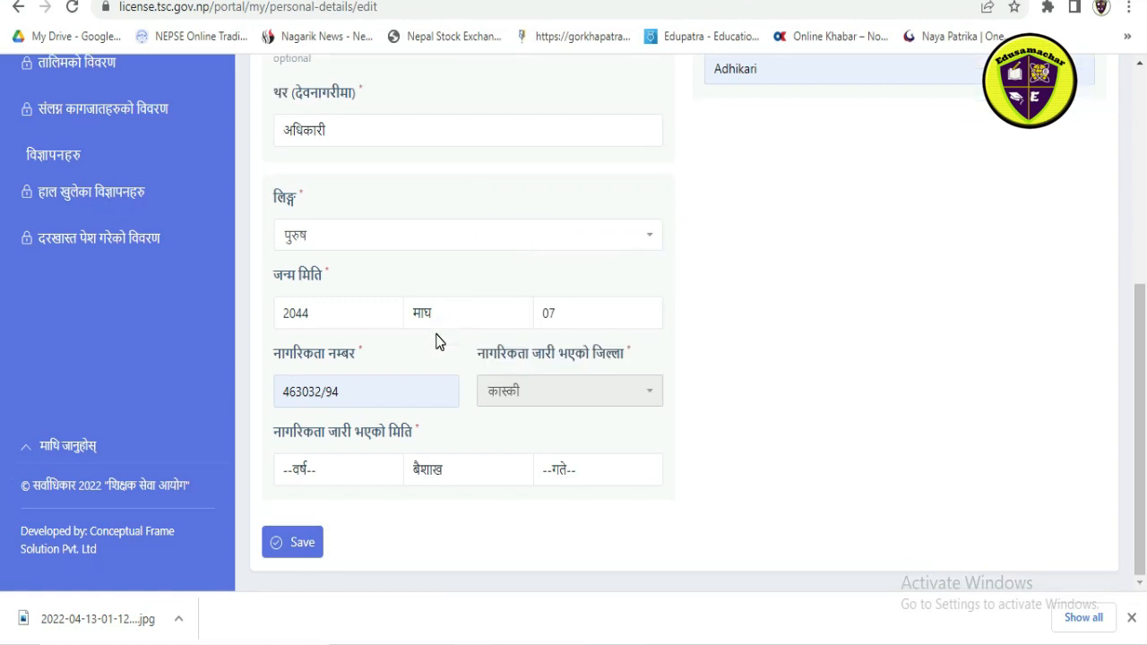
{"action": "left_click", "coordinate": [353, 477]}
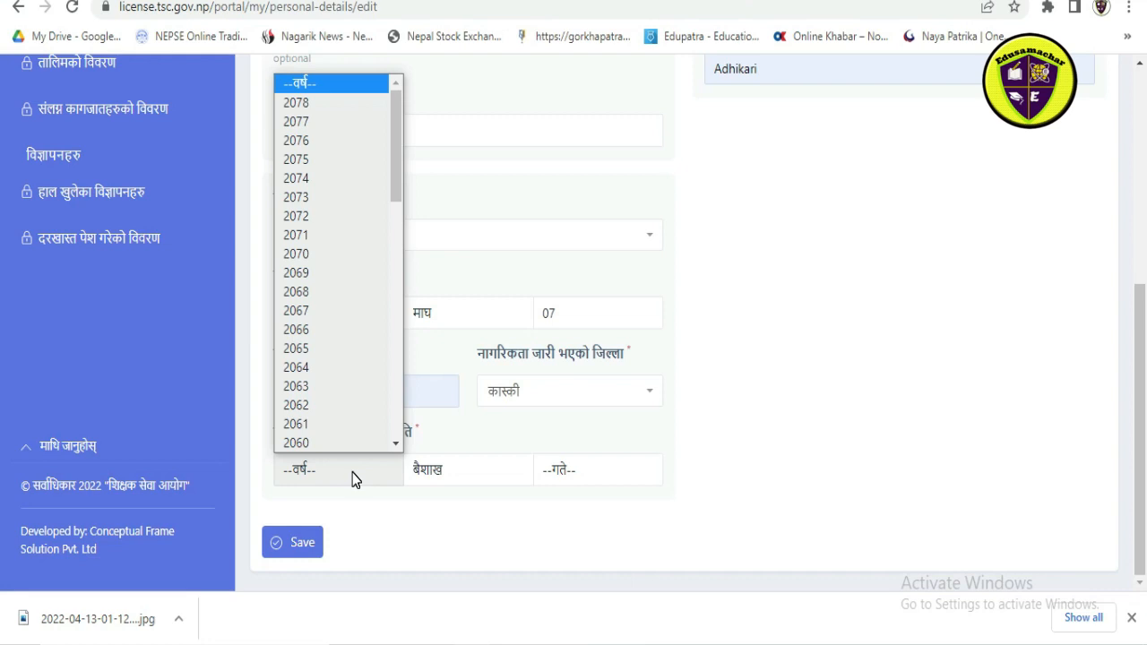
{"action": "left_click", "coordinate": [331, 386]}
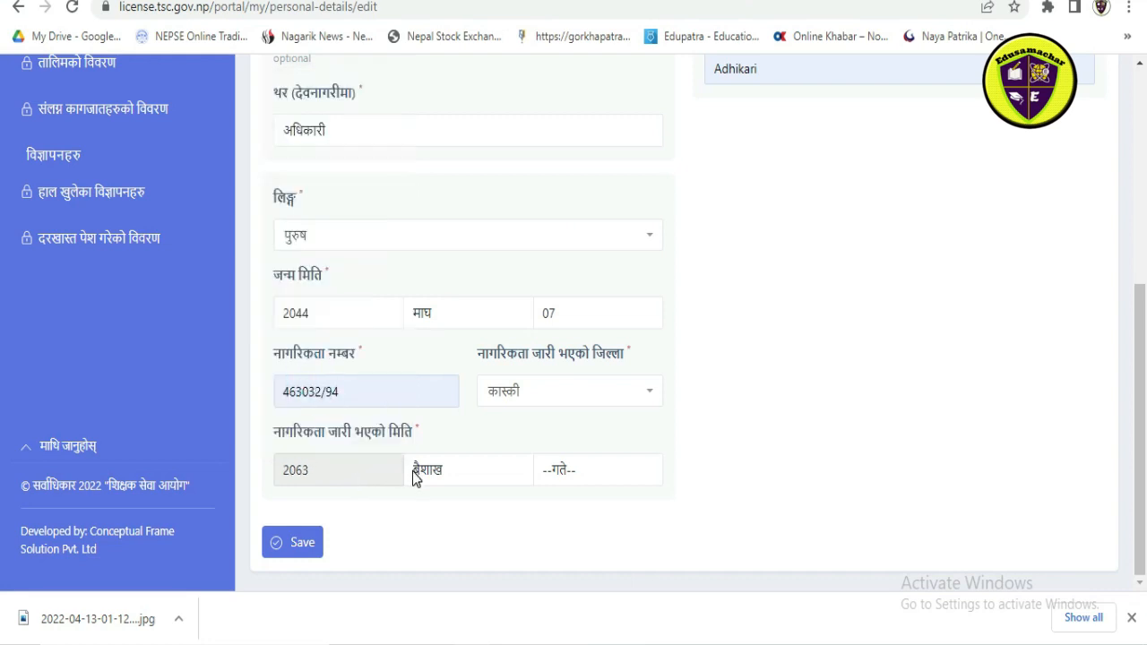
{"action": "left_click", "coordinate": [360, 473]}
{"action": "scroll", "coordinate": [320, 348], "scroll_direction": "down", "scroll_amount": 4}
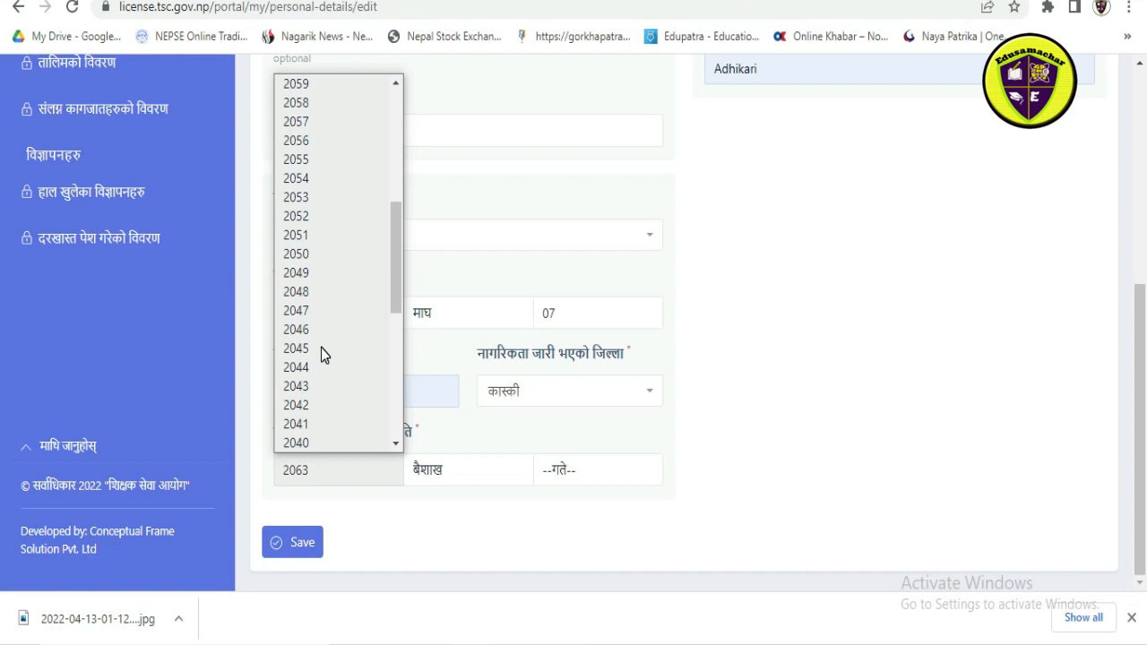
{"action": "left_click", "coordinate": [474, 478]}
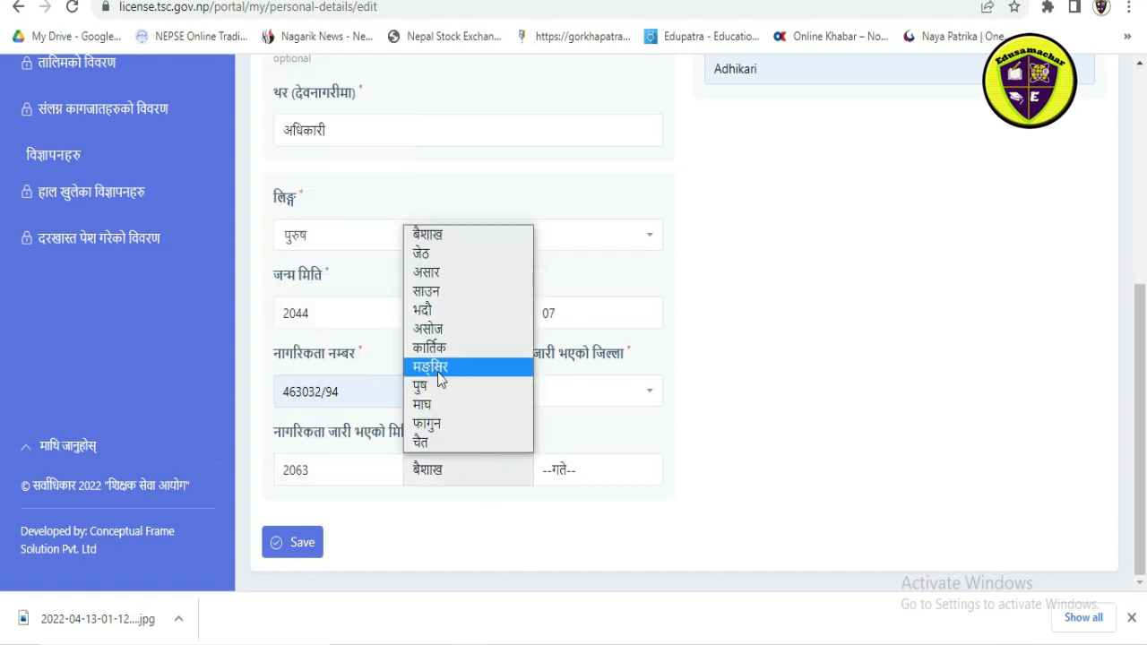
{"action": "left_click", "coordinate": [428, 404]}
{"action": "left_click", "coordinate": [582, 469]}
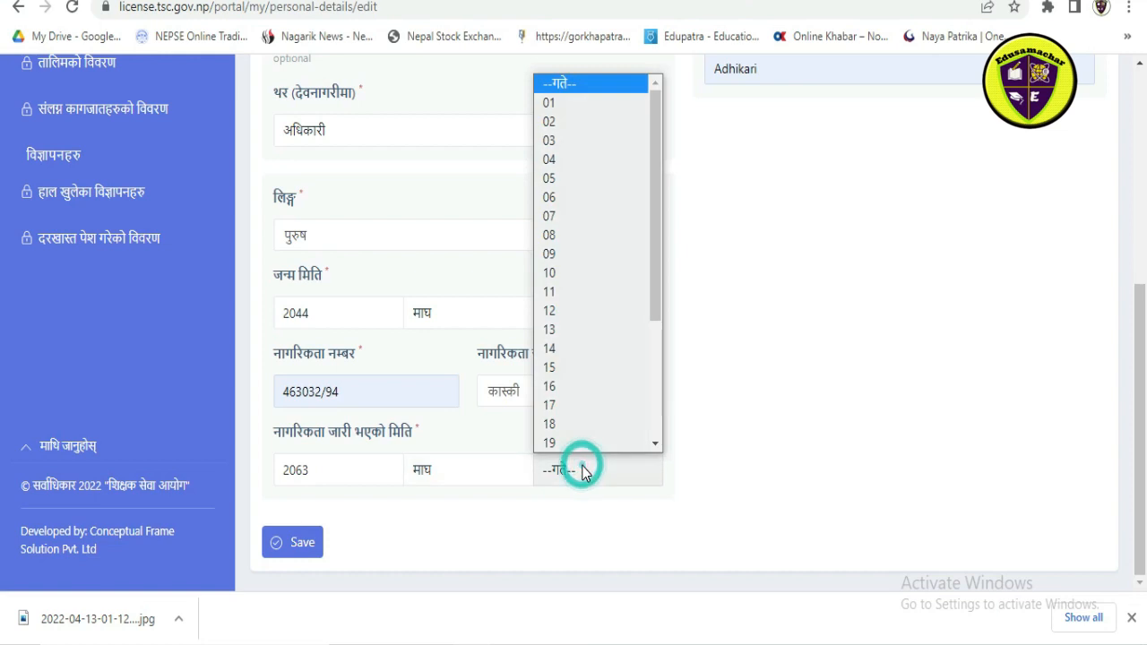
{"action": "left_click", "coordinate": [570, 269]}
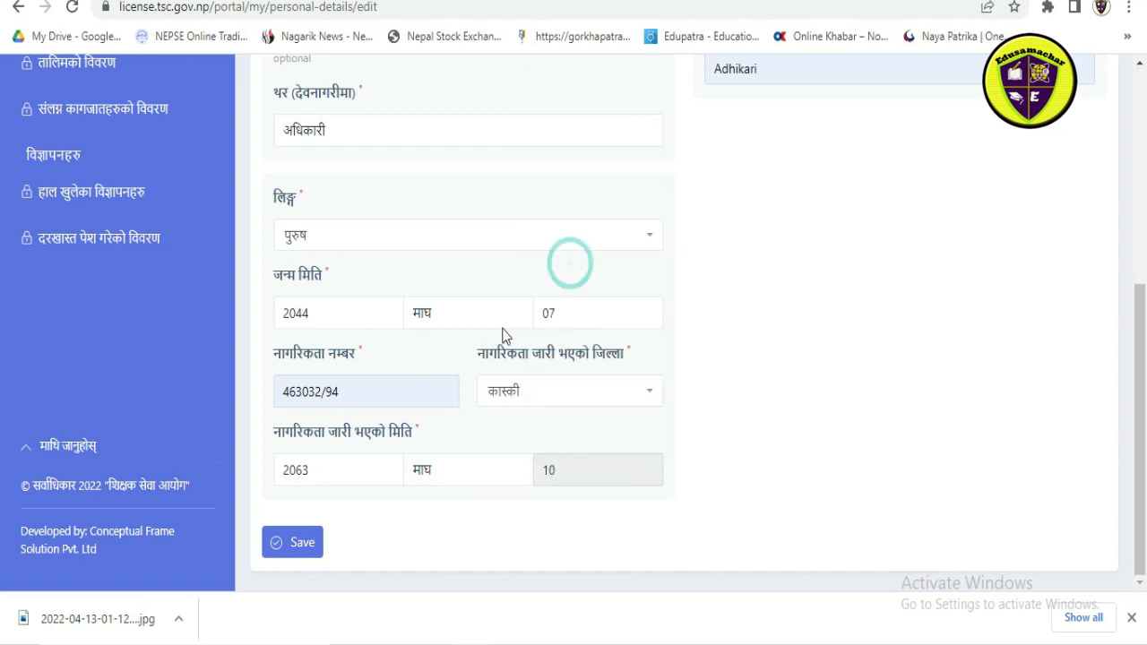
Step: Save the personal details and review the saved names, gender, birth and citizenship entries
{"action": "left_click", "coordinate": [303, 544]}
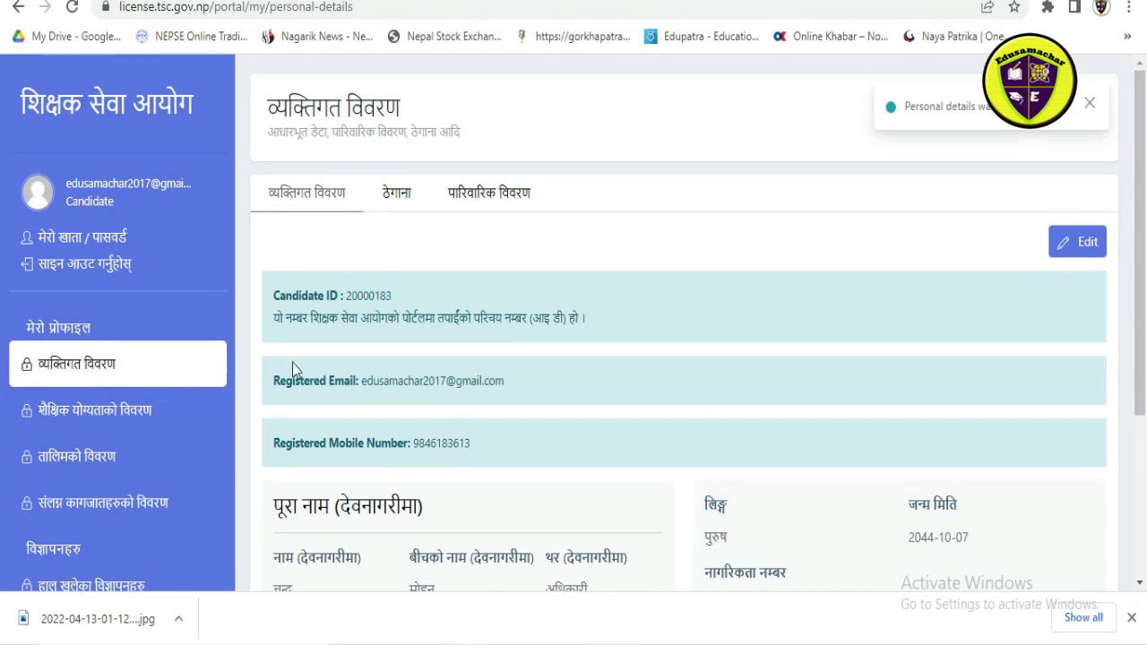
{"action": "scroll", "coordinate": [292, 363], "scroll_direction": "down", "scroll_amount": 3}
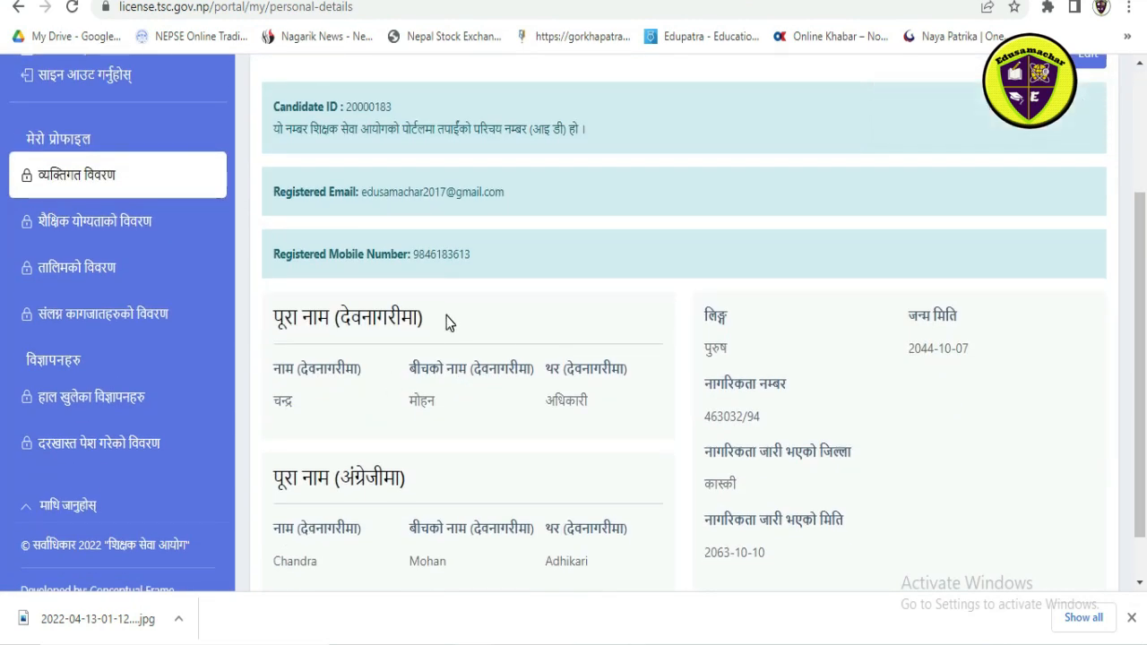
{"action": "scroll", "coordinate": [447, 322], "scroll_direction": "down", "scroll_amount": 1}
{"action": "scroll", "coordinate": [446, 316], "scroll_direction": "up", "scroll_amount": 1}
{"action": "scroll", "coordinate": [446, 315], "scroll_direction": "down", "scroll_amount": 1}
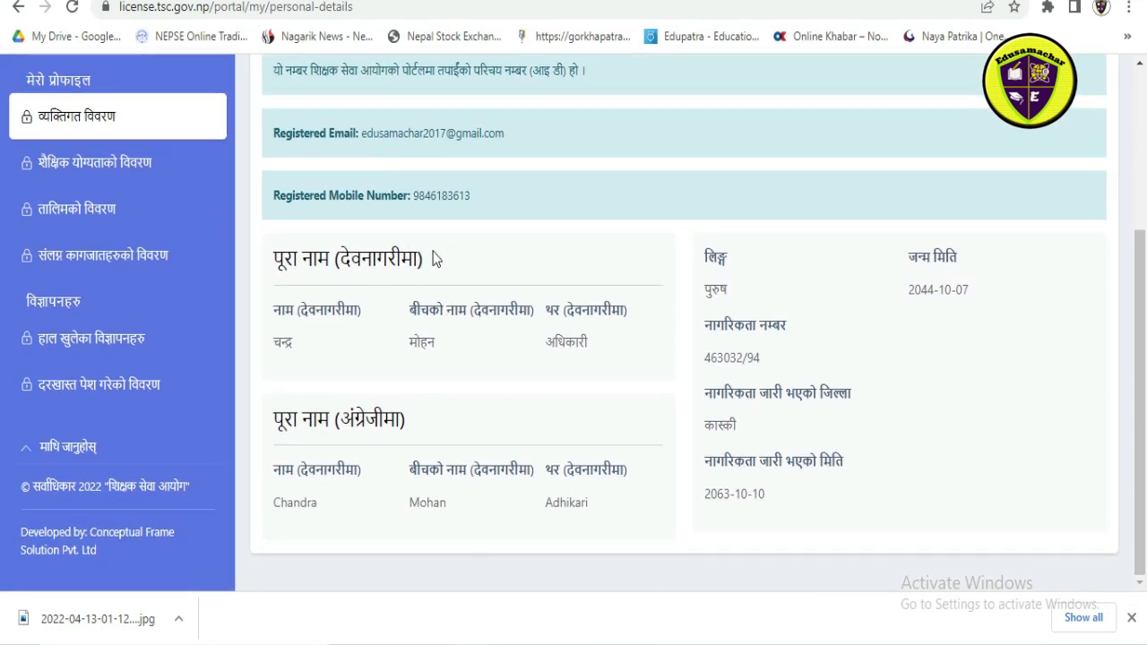
{"action": "scroll", "coordinate": [514, 276], "scroll_direction": "up", "scroll_amount": 3}
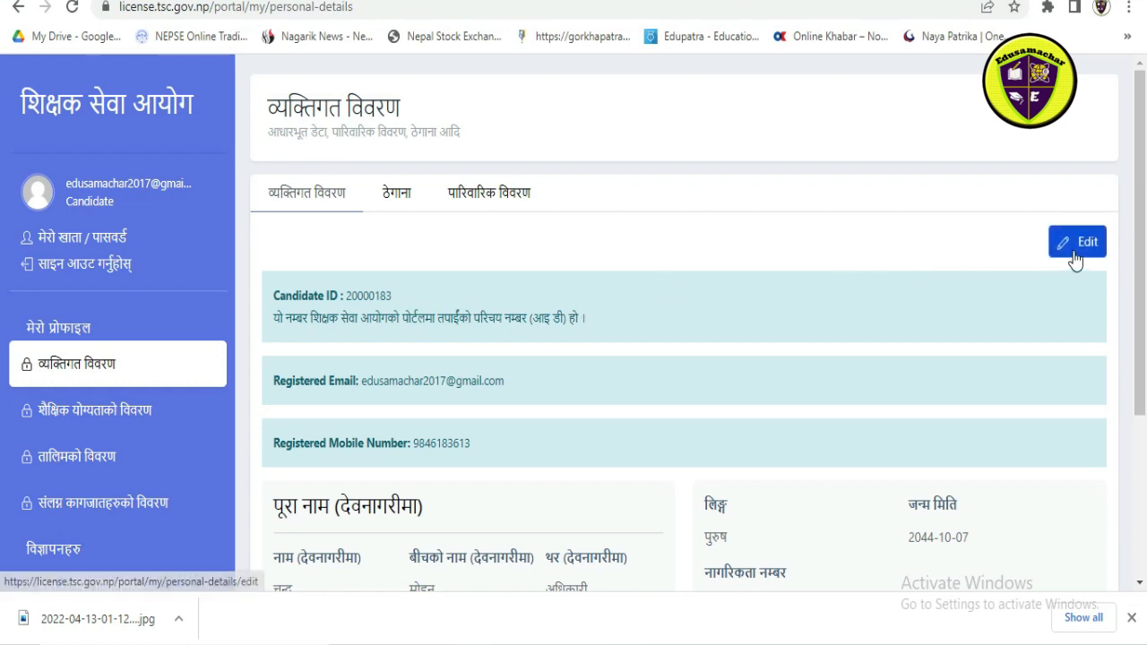
Step: Open the address details (ठेगाना) for editing and choose the permanent address's province, district and local level
{"action": "left_click", "coordinate": [400, 206]}
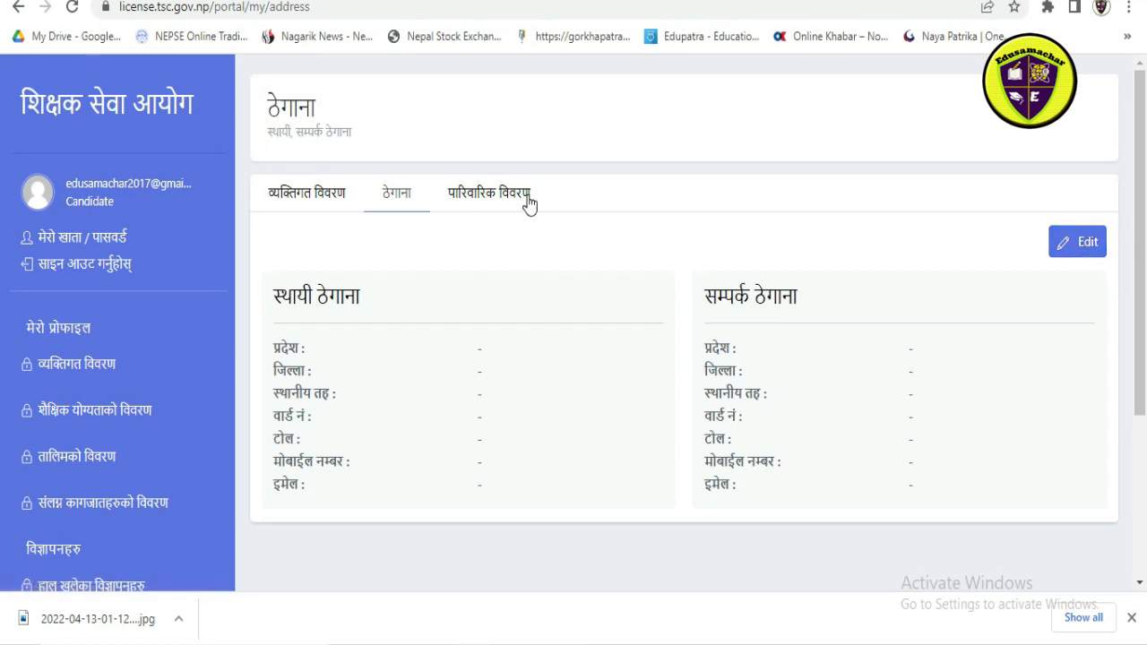
{"action": "left_click", "coordinate": [1089, 251]}
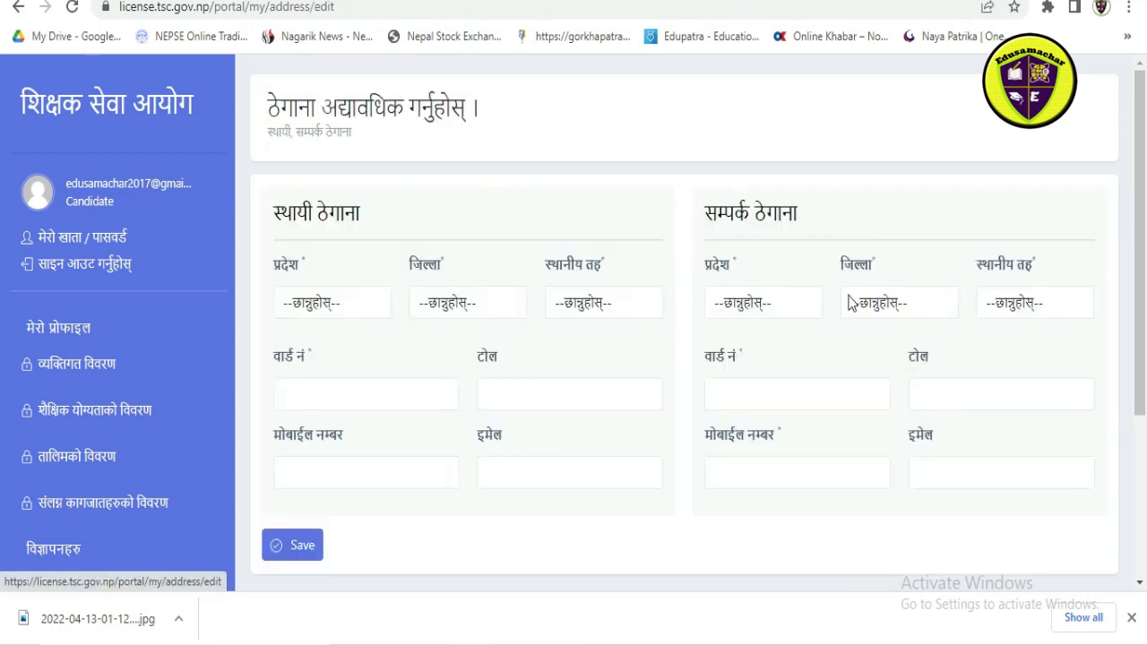
{"action": "left_click", "coordinate": [349, 311]}
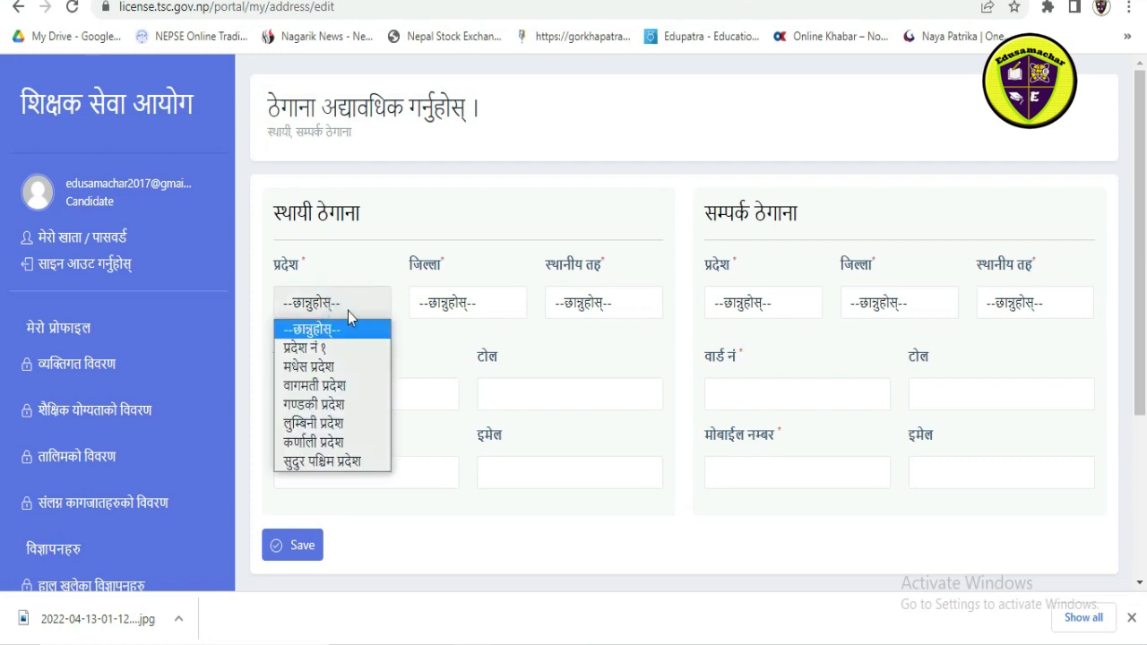
{"action": "left_click", "coordinate": [339, 413]}
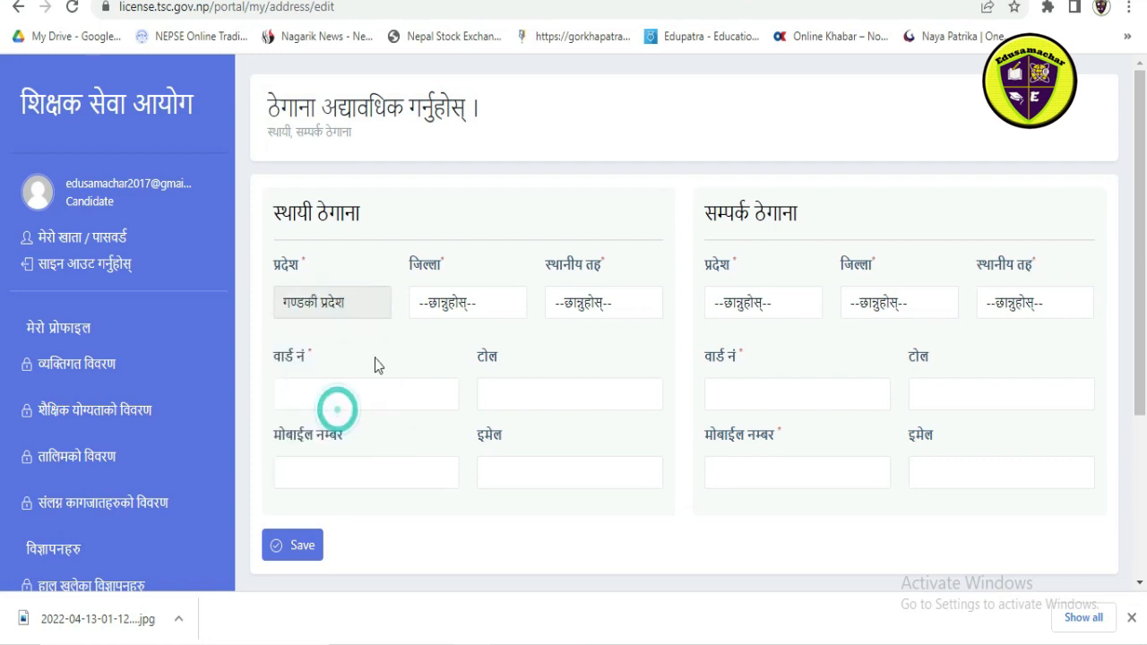
{"action": "left_click", "coordinate": [503, 308]}
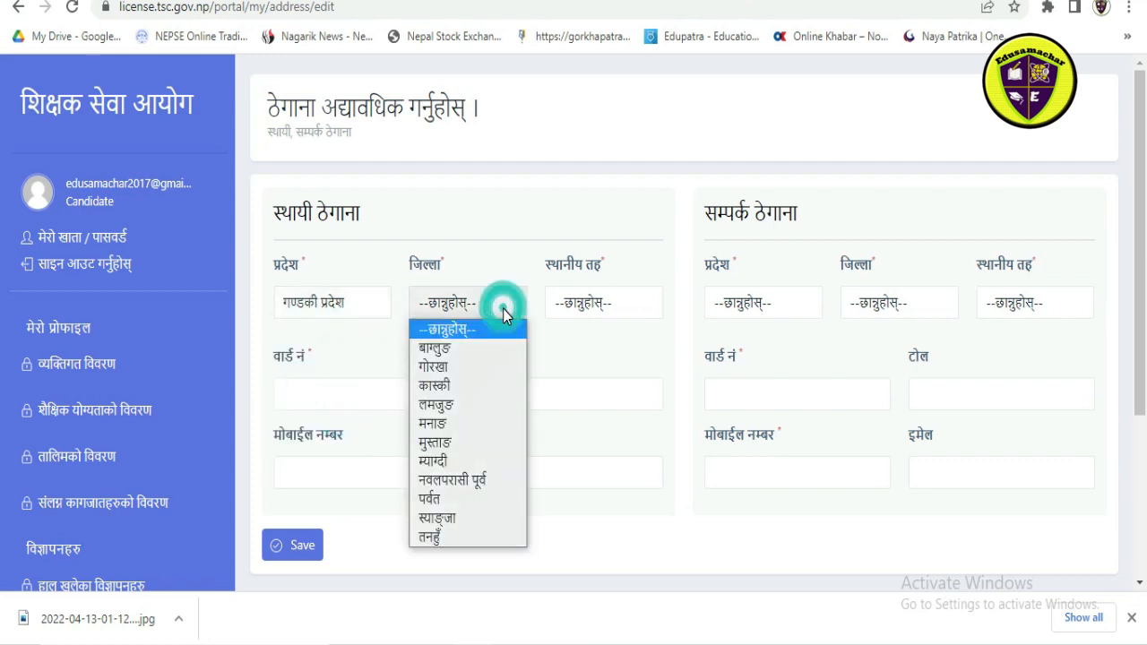
{"action": "left_click", "coordinate": [445, 392]}
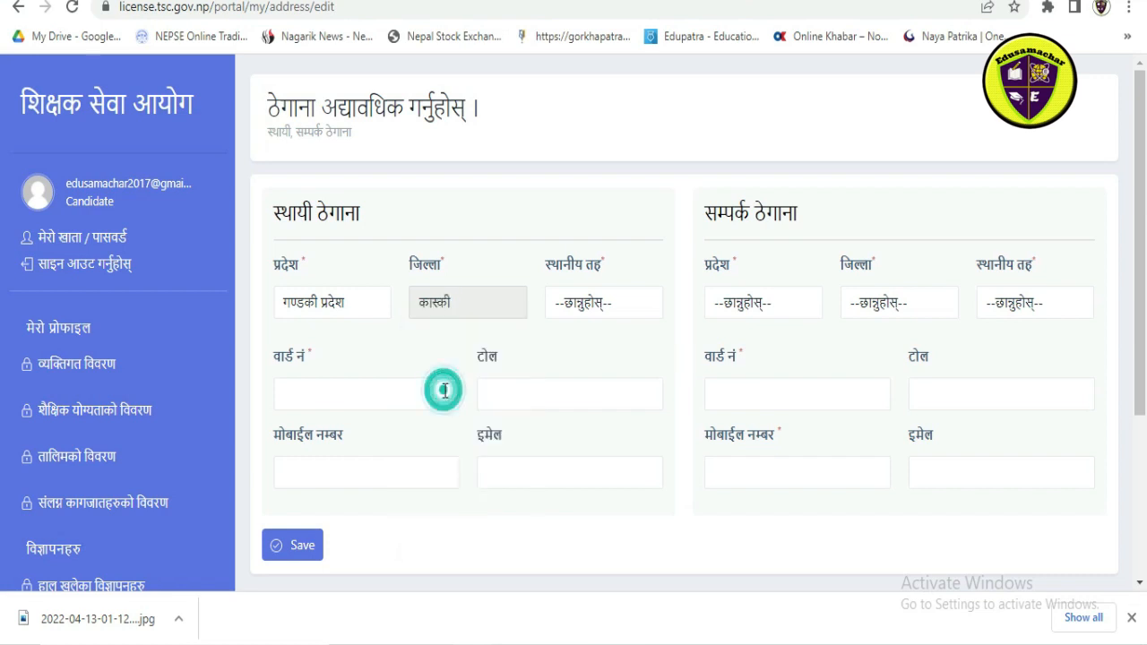
{"action": "left_click", "coordinate": [624, 304]}
{"action": "left_click", "coordinate": [584, 386]}
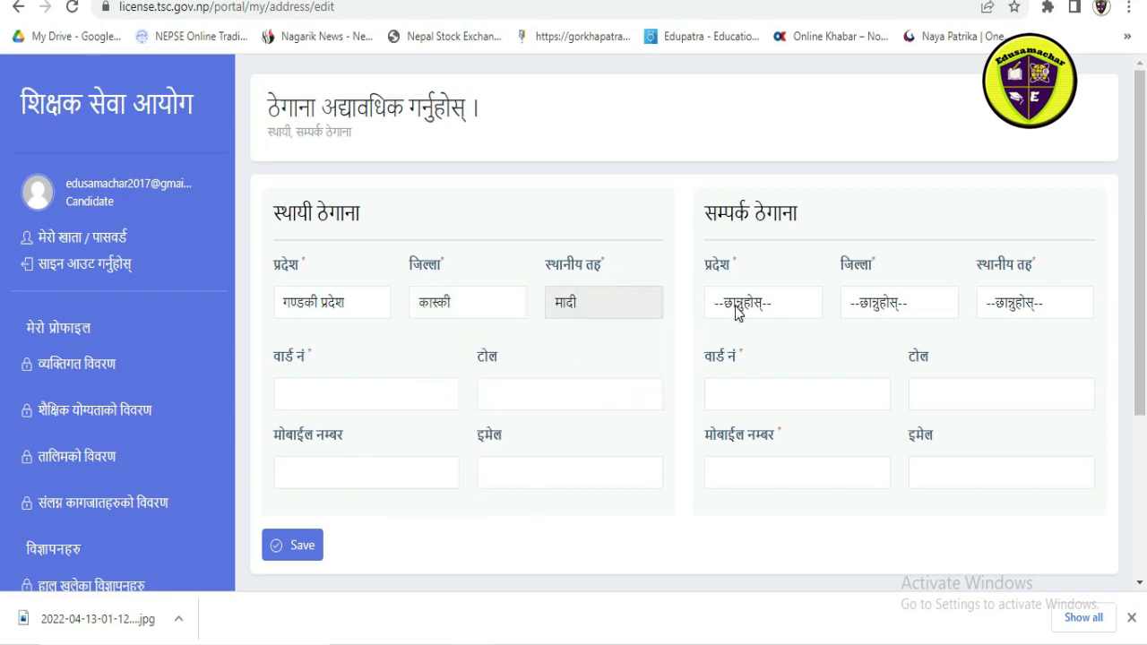
Step: Fill in the permanent address's ward number, tole, mobile number and e-mail from the previously used entries
{"action": "left_click", "coordinate": [302, 382]}
{"action": "left_click", "coordinate": [298, 435]}
{"action": "left_click", "coordinate": [508, 389]}
{"action": "left_click", "coordinate": [502, 434]}
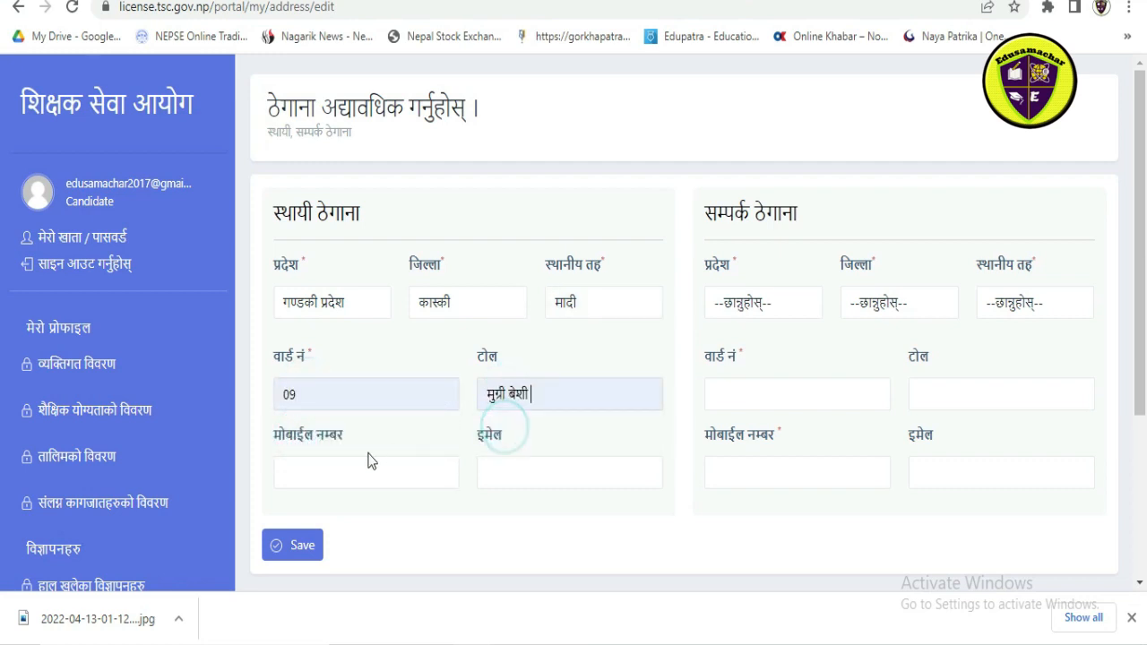
{"action": "left_click", "coordinate": [349, 462]}
{"action": "left_click", "coordinate": [346, 512]}
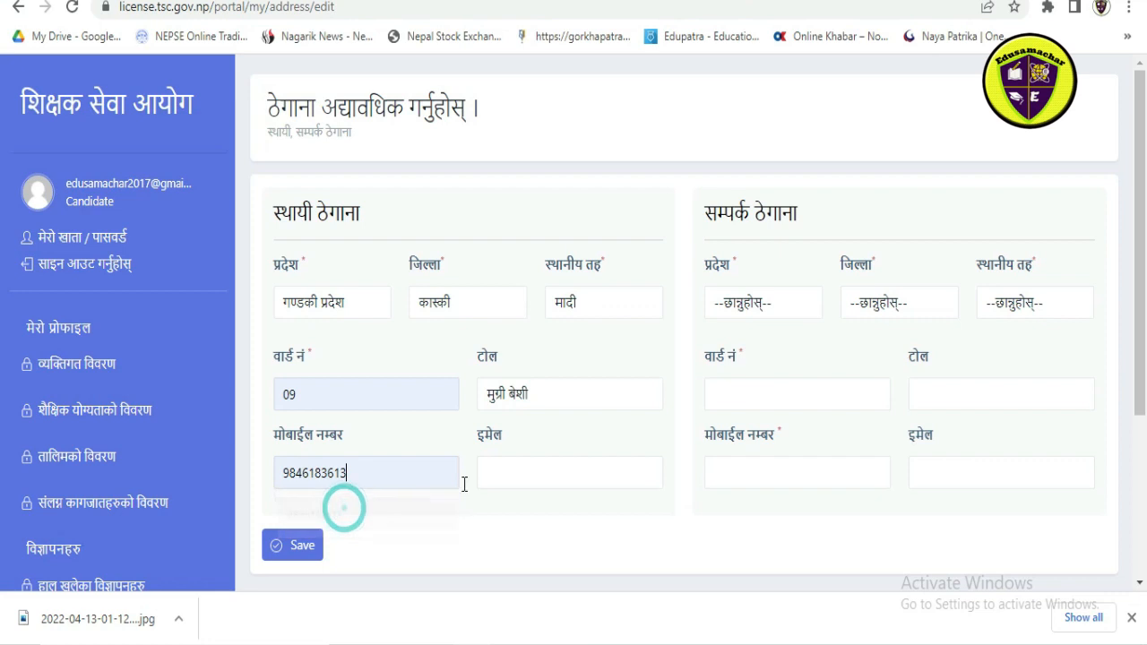
{"action": "left_click", "coordinate": [505, 472]}
{"action": "left_click", "coordinate": [509, 532]}
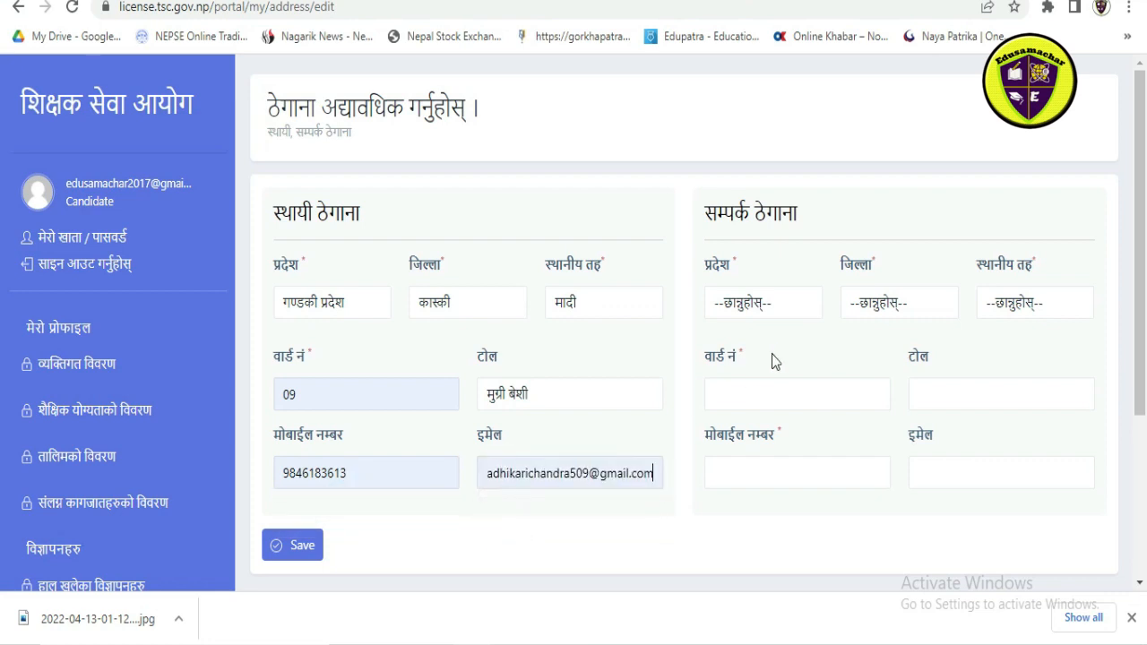
Step: Choose the province, district and local level for the candidate's contact address (सम्पर्क ठेगाना)
{"action": "left_click", "coordinate": [749, 304]}
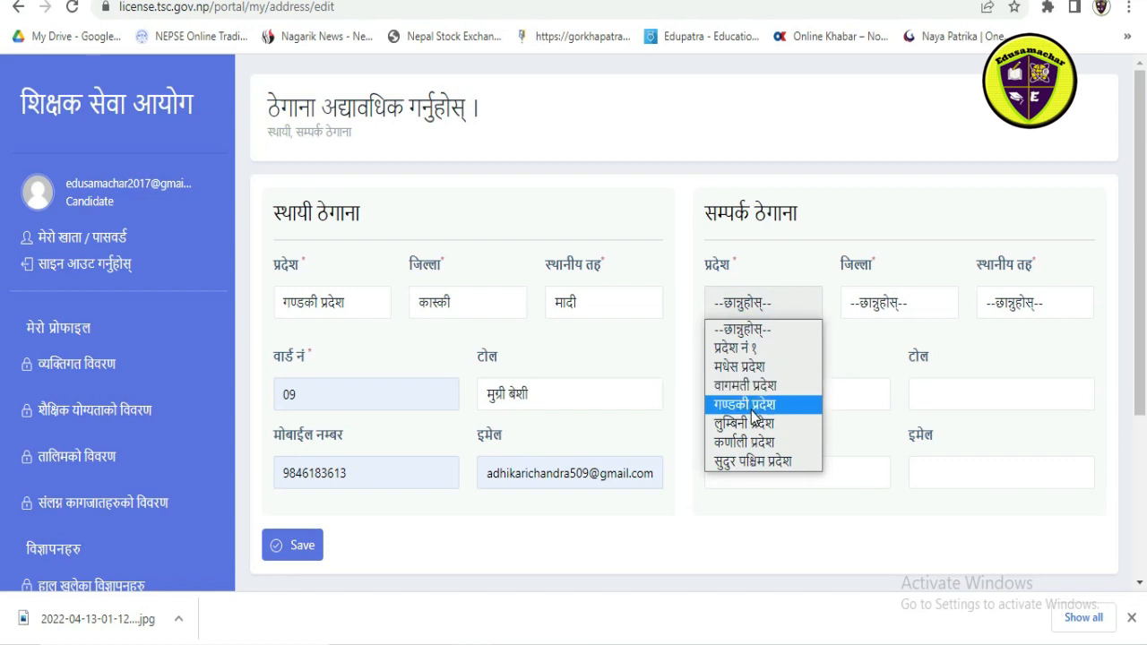
{"action": "left_click", "coordinate": [752, 406]}
{"action": "left_click", "coordinate": [861, 304]}
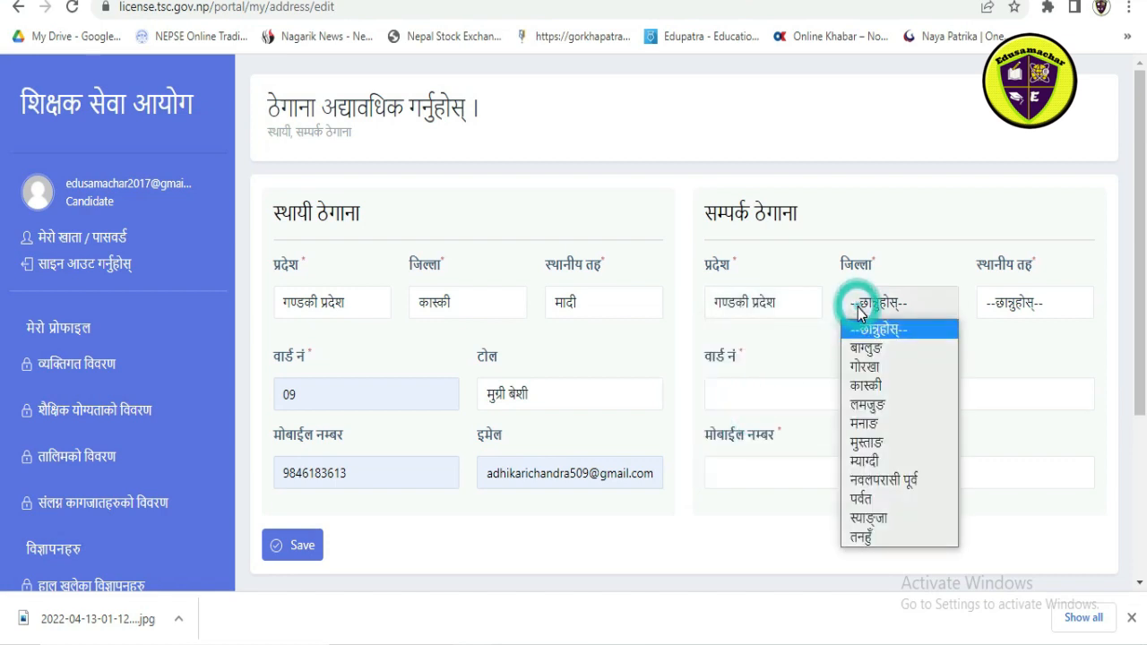
{"action": "left_click", "coordinate": [857, 387]}
{"action": "left_click", "coordinate": [1012, 302]}
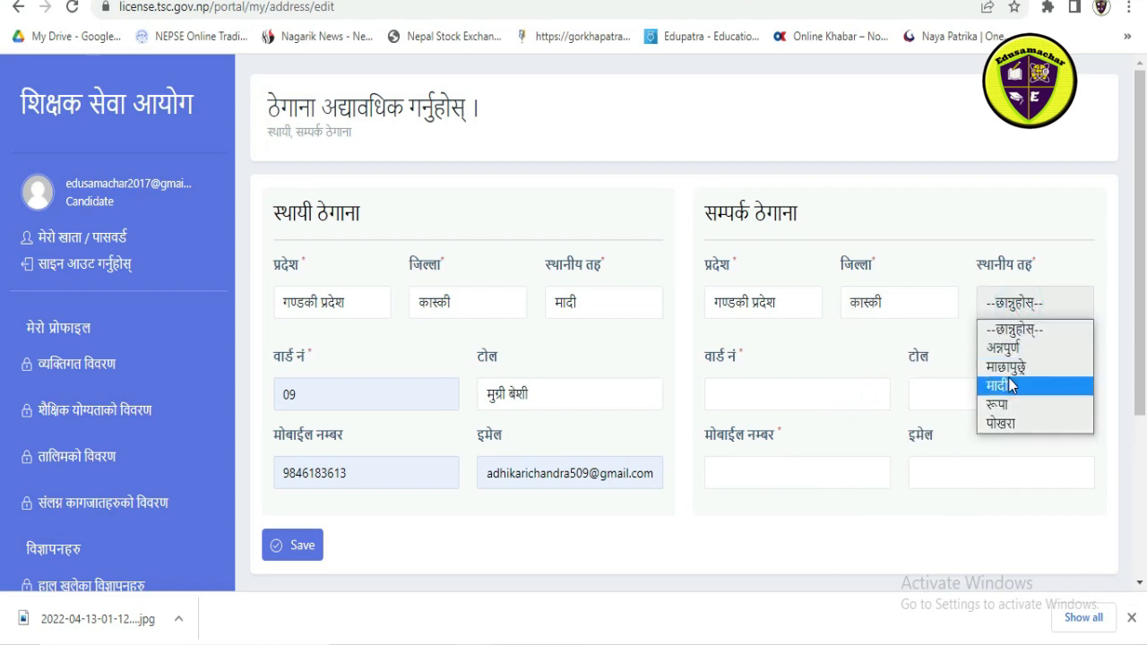
{"action": "left_click", "coordinate": [1007, 421]}
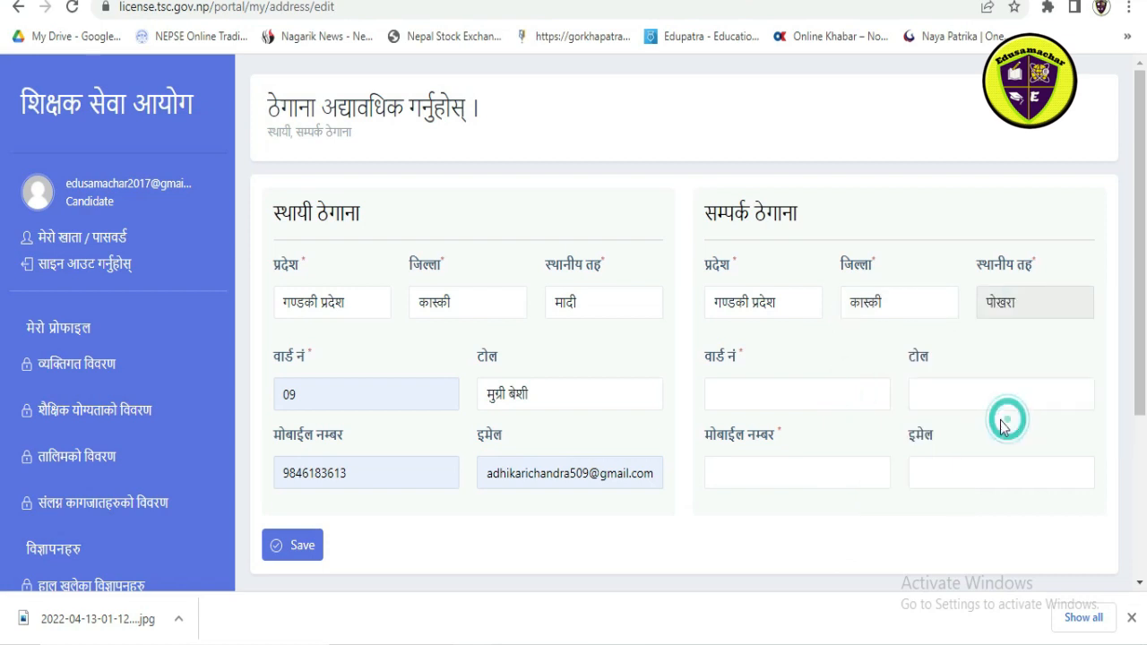
Step: Enter the contact address's ward number and mobile number, leave its tole and e-mail blank, and save the address details
{"action": "left_click", "coordinate": [783, 404]}
{"action": "left_click", "coordinate": [732, 439]}
{"action": "left_click", "coordinate": [941, 402]}
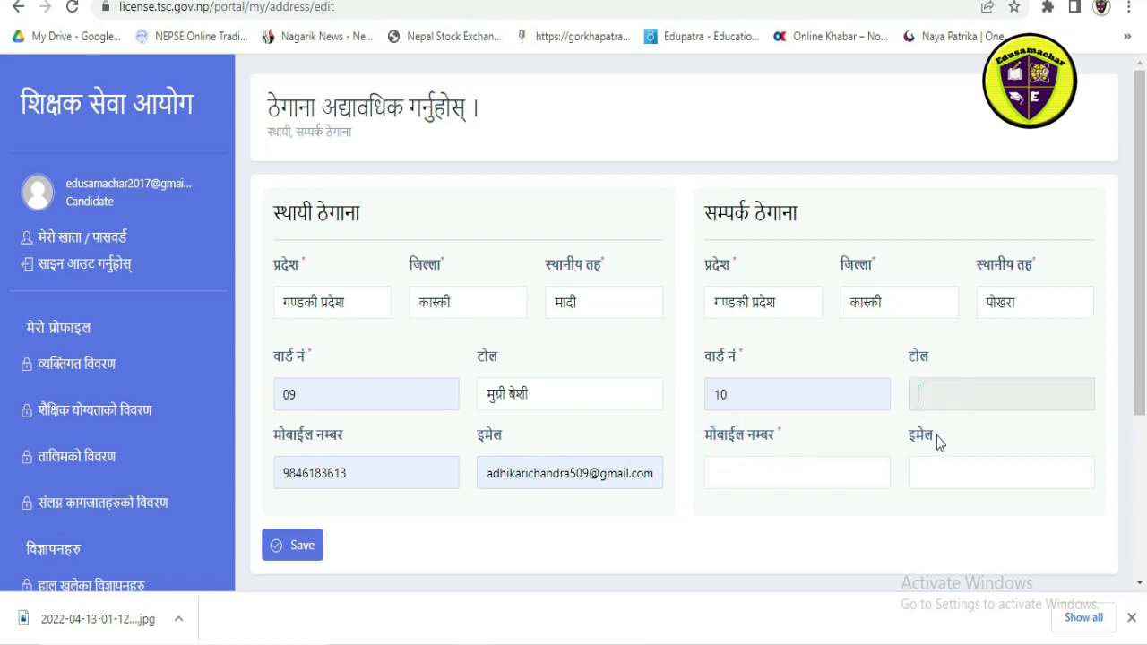
{"action": "left_click", "coordinate": [795, 473]}
{"action": "left_click", "coordinate": [763, 510]}
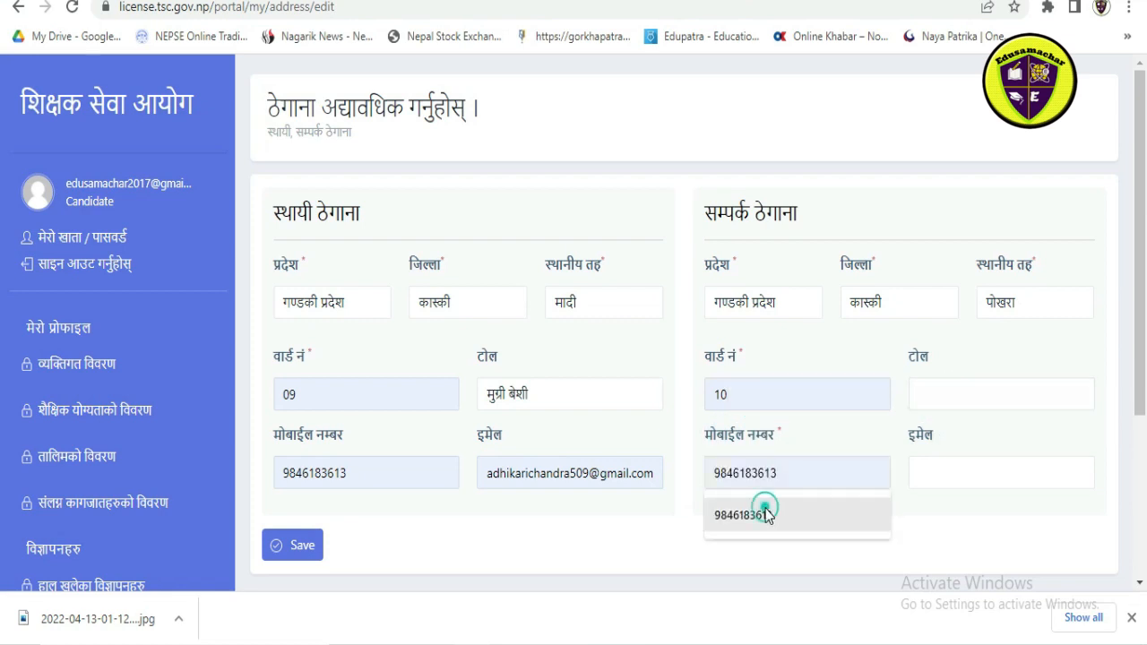
{"action": "left_click", "coordinate": [926, 483]}
{"action": "scroll", "coordinate": [709, 402], "scroll_direction": "down", "scroll_amount": 2}
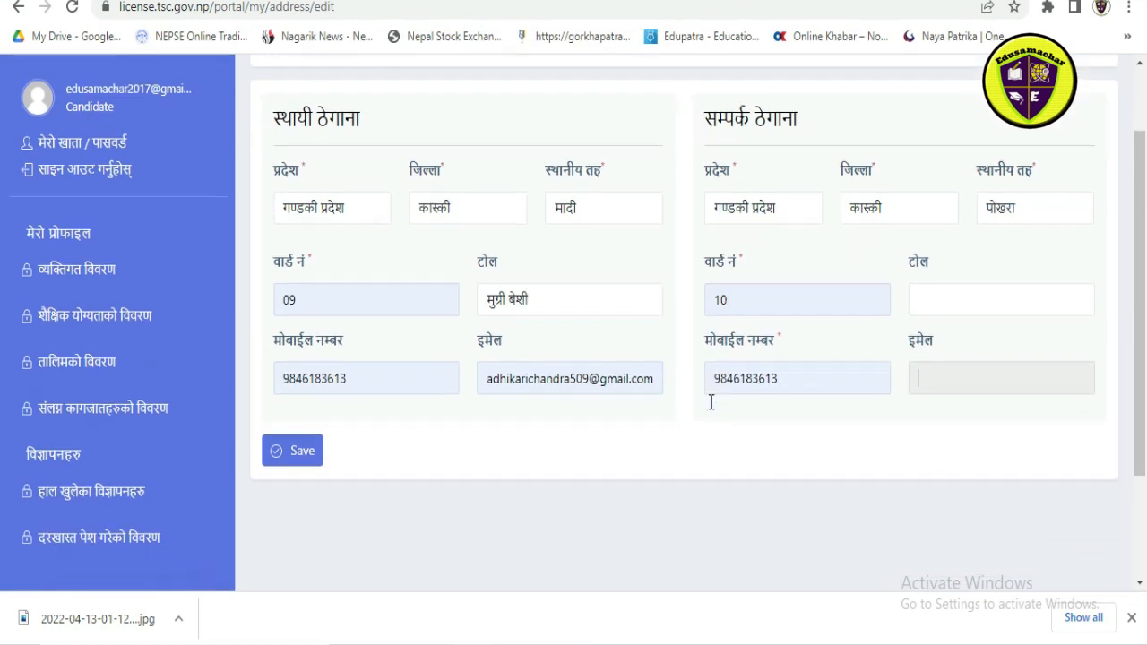
{"action": "left_click", "coordinate": [316, 363]}
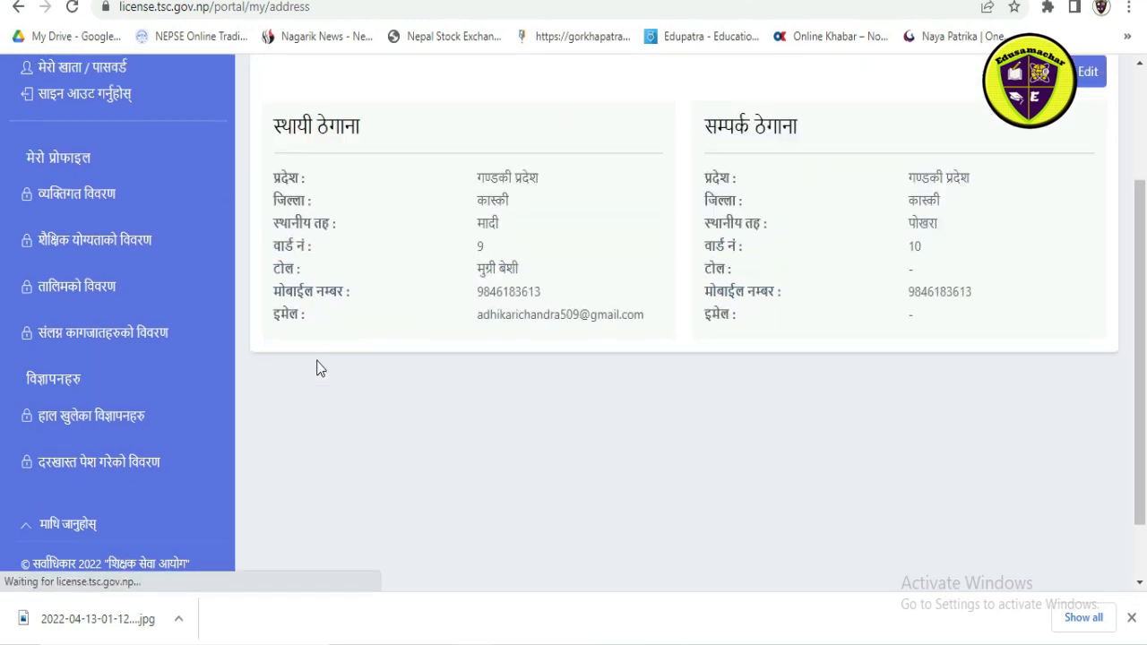
Step: Open the family details (पारिवारिक विवरण) for editing and enter the father's and grandfather's full names in Devanagari
{"action": "left_click", "coordinate": [504, 203]}
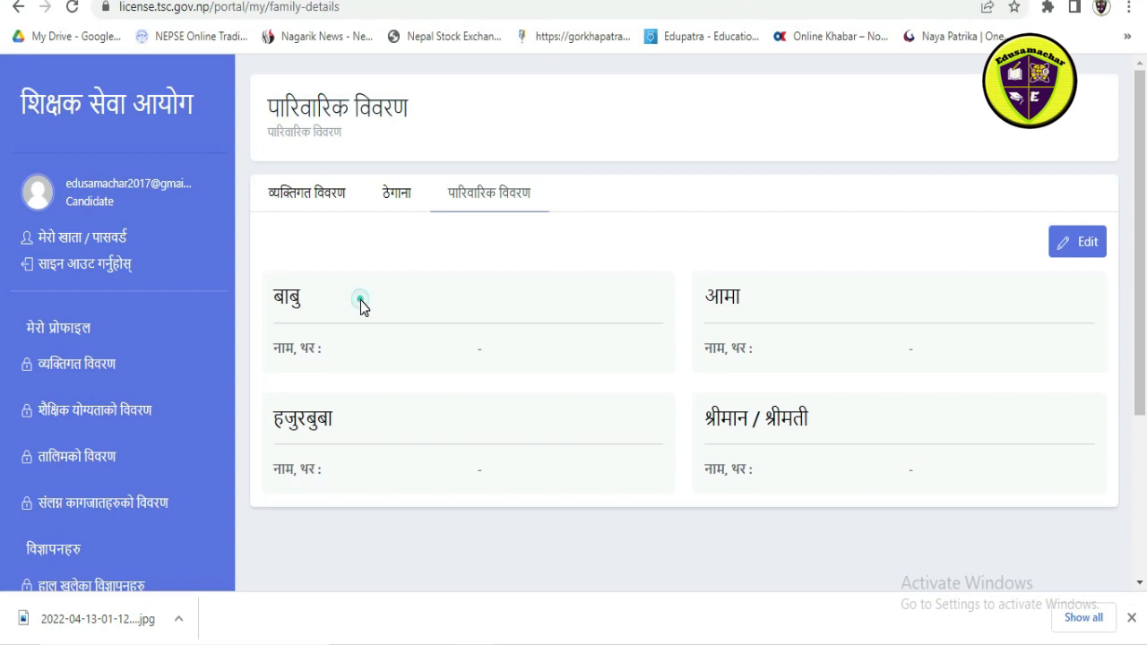
{"action": "left_click", "coordinate": [1080, 251]}
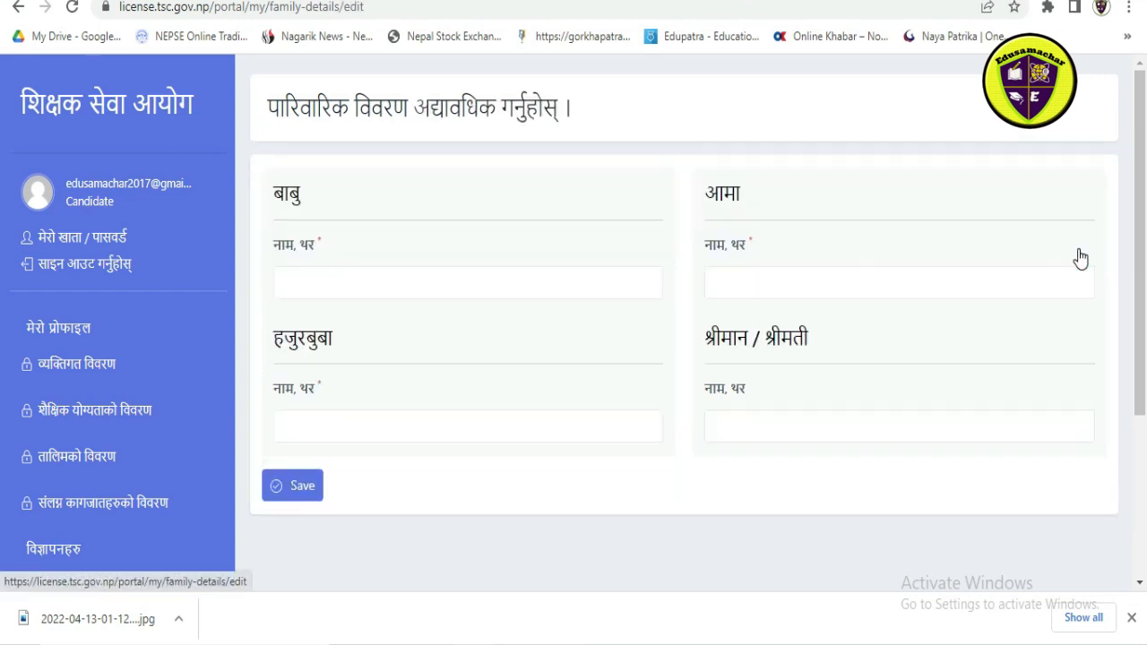
{"action": "left_click", "coordinate": [371, 281]}
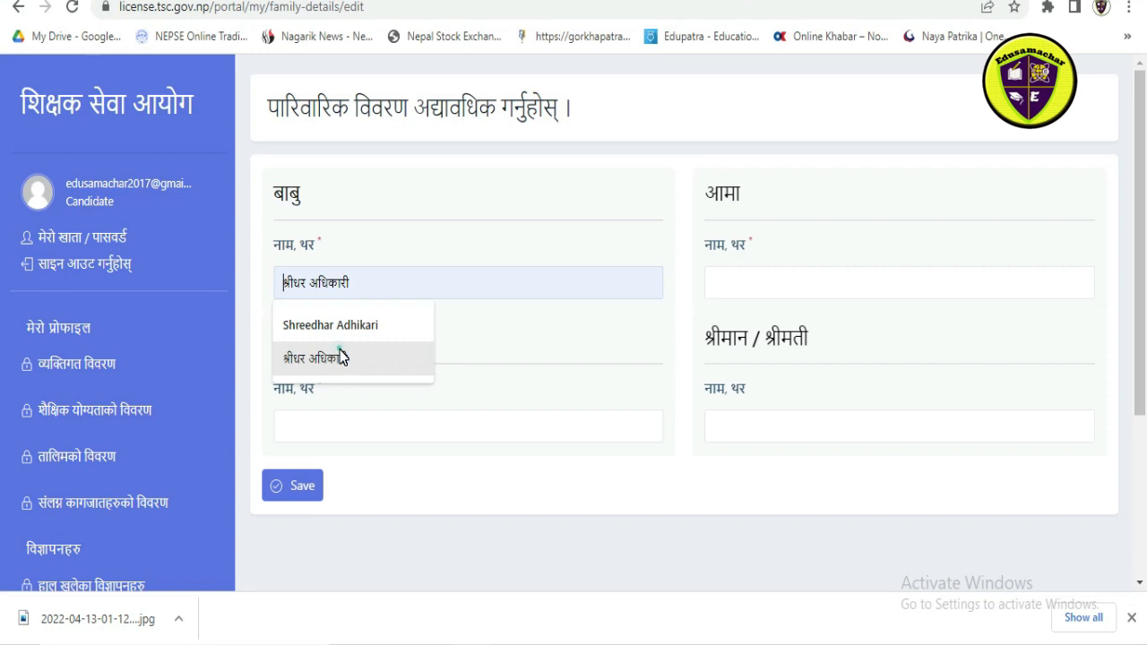
{"action": "left_click", "coordinate": [341, 358]}
{"action": "left_click", "coordinate": [447, 387]}
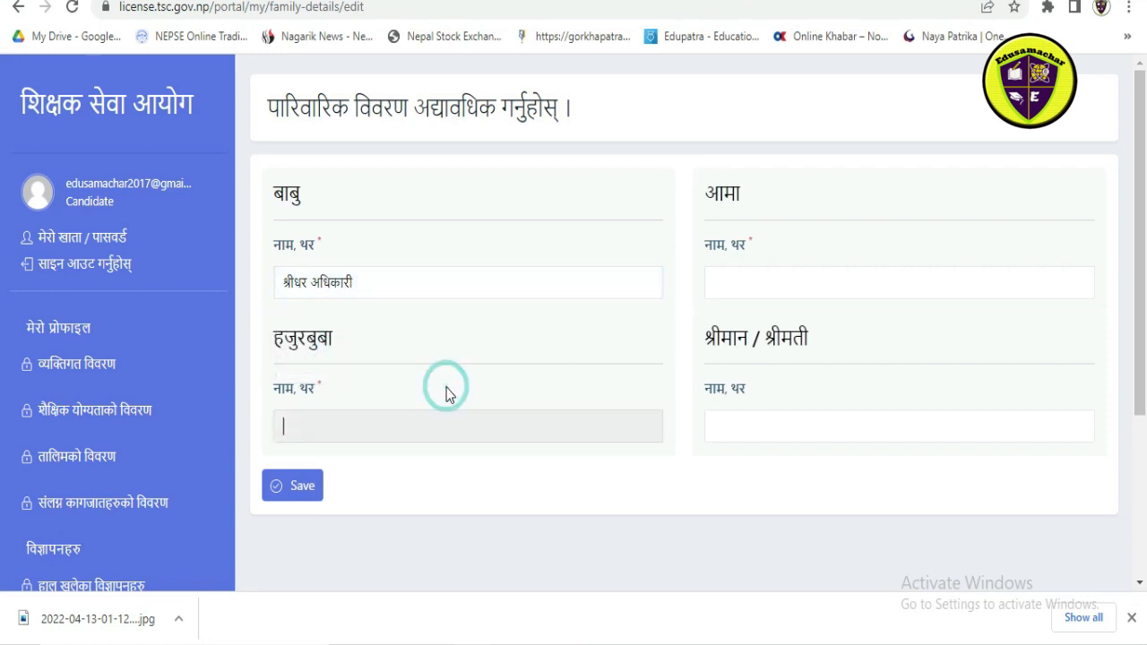
{"action": "left_click", "coordinate": [344, 416]}
{"action": "left_click", "coordinate": [358, 466]}
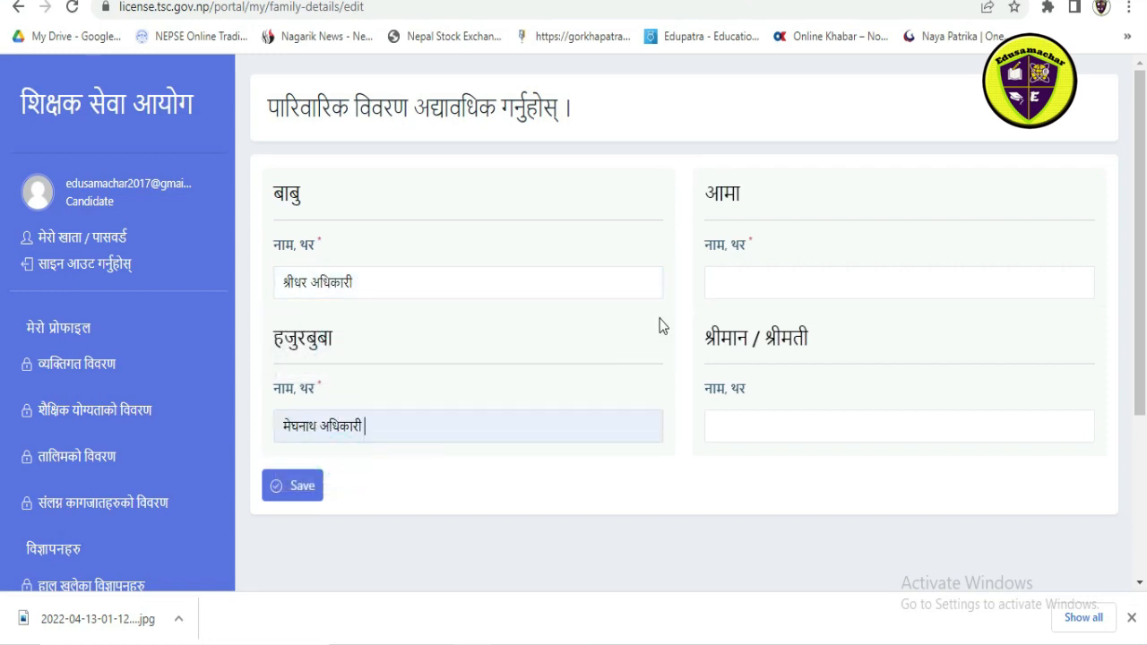
Step: Fill in the mother's full name from a previously used entry, leave the spouse's name blank, and save the family details
{"action": "left_click", "coordinate": [792, 284]}
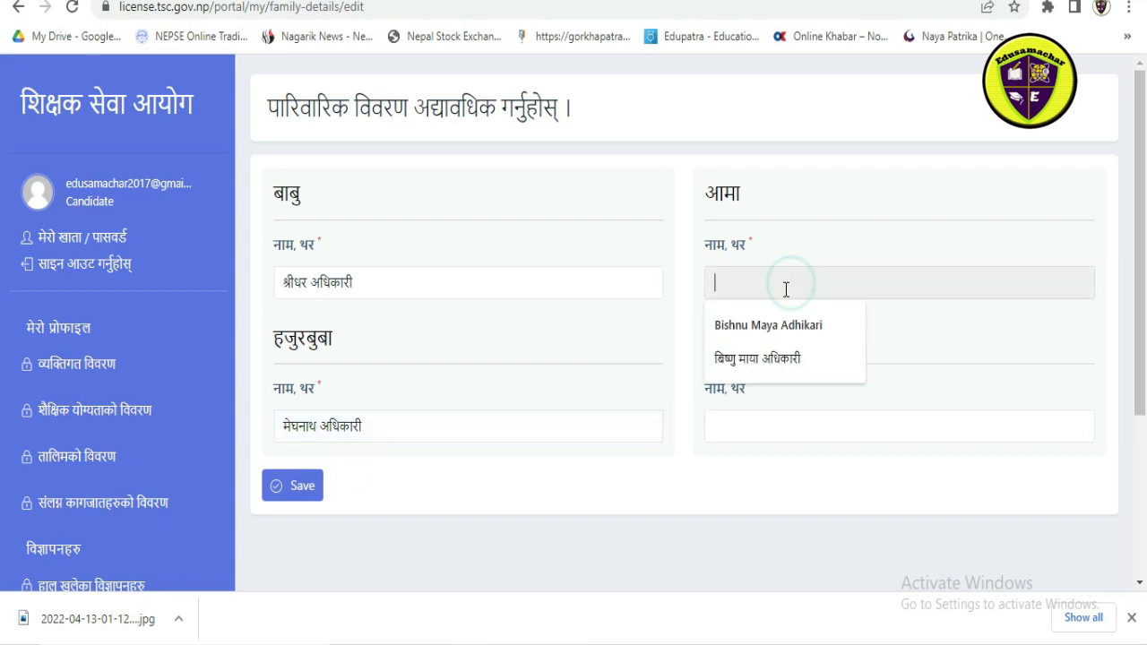
{"action": "left_click", "coordinate": [750, 335]}
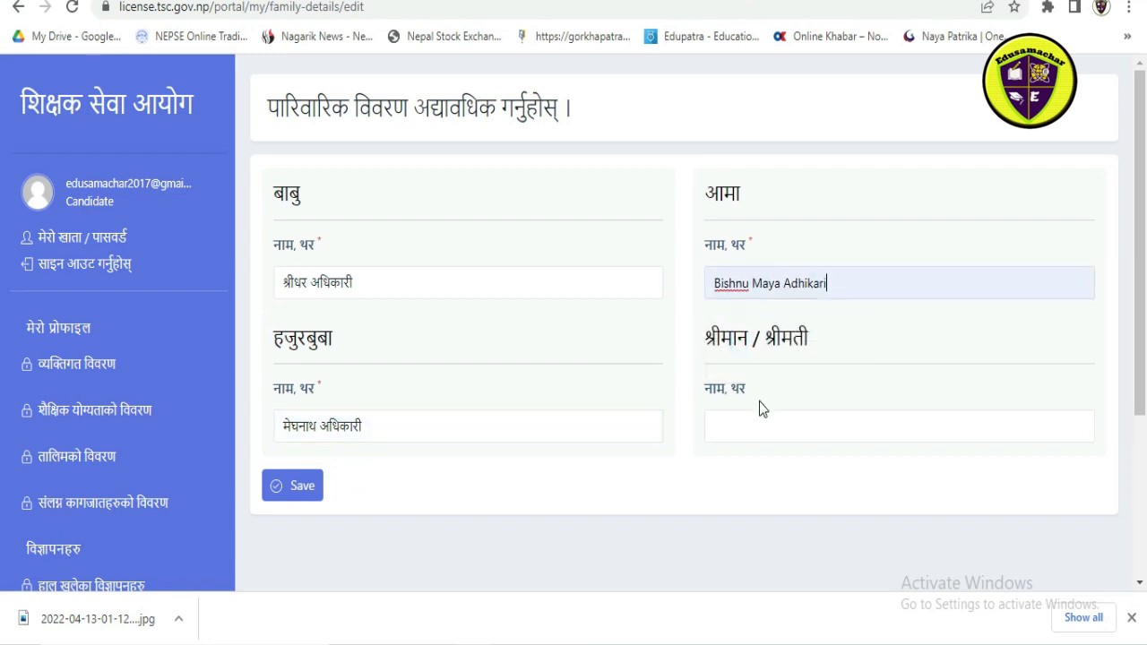
{"action": "left_click", "coordinate": [764, 429]}
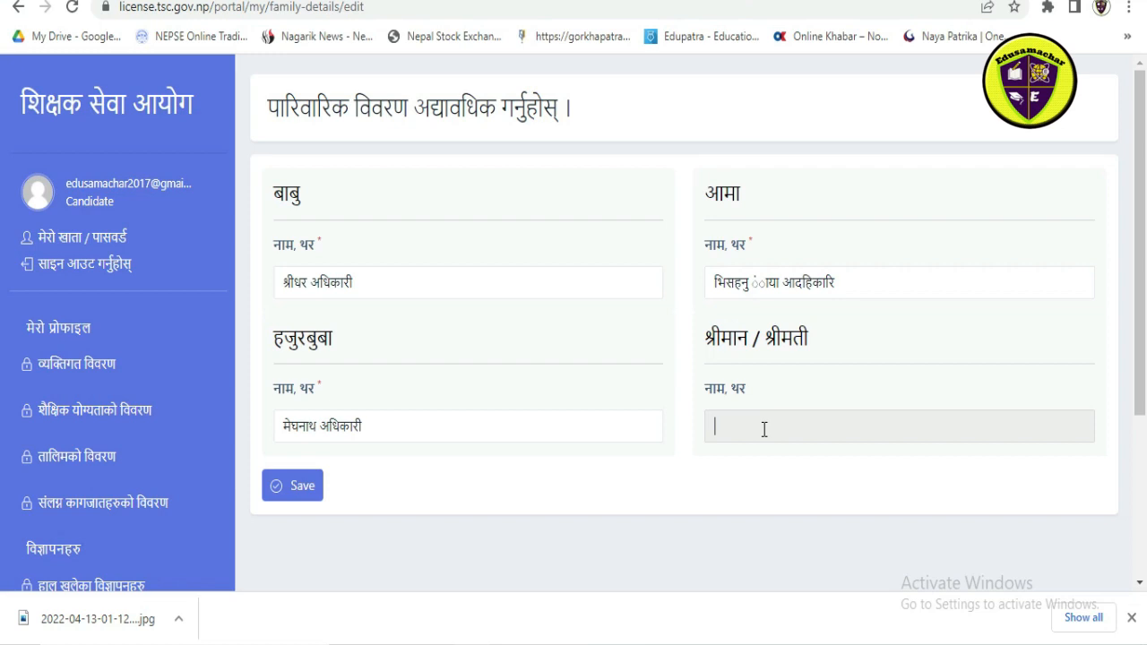
{"action": "left_click", "coordinate": [274, 488]}
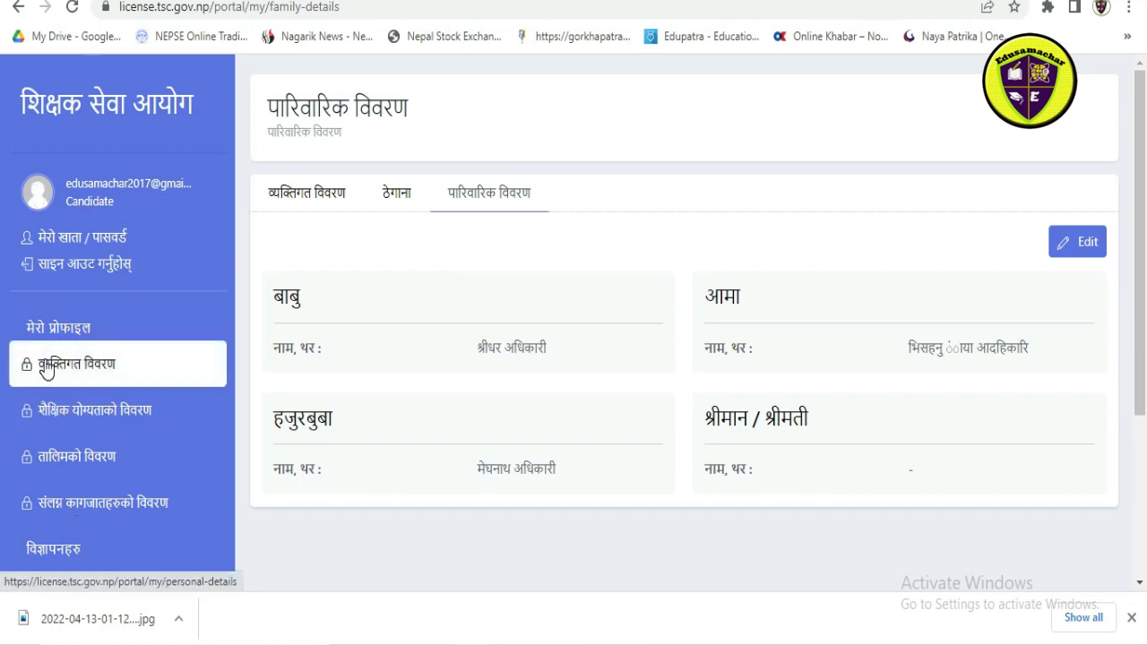
Step: Start a new educational qualification record (शैक्षिक योग्यताको विवरण) and set its institution to त्रिभुवन विश्वविद्यालय
{"action": "scroll", "coordinate": [73, 309], "scroll_direction": "down", "scroll_amount": 2}
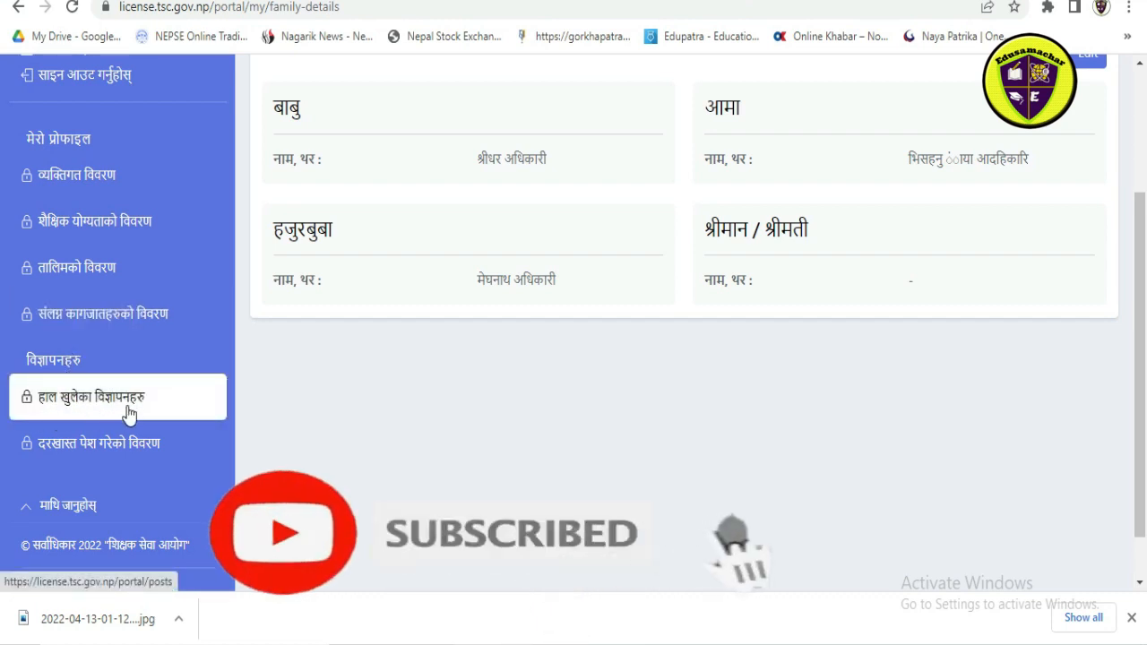
{"action": "scroll", "coordinate": [79, 472], "scroll_direction": "down", "scroll_amount": 1}
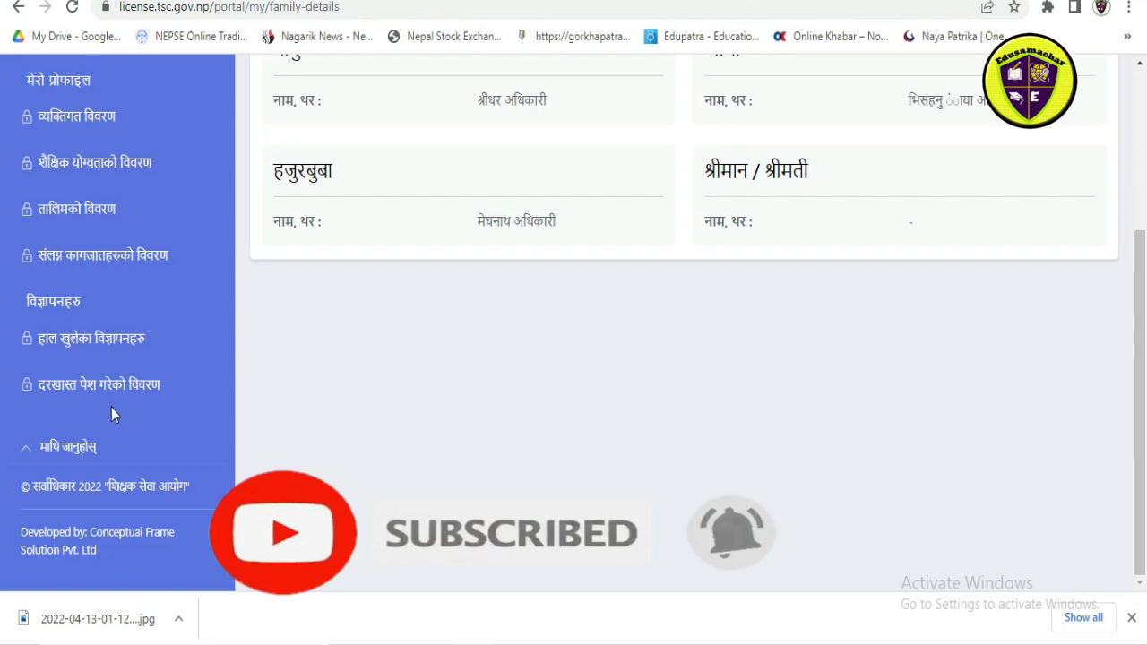
{"action": "scroll", "coordinate": [111, 408], "scroll_direction": "up", "scroll_amount": 3}
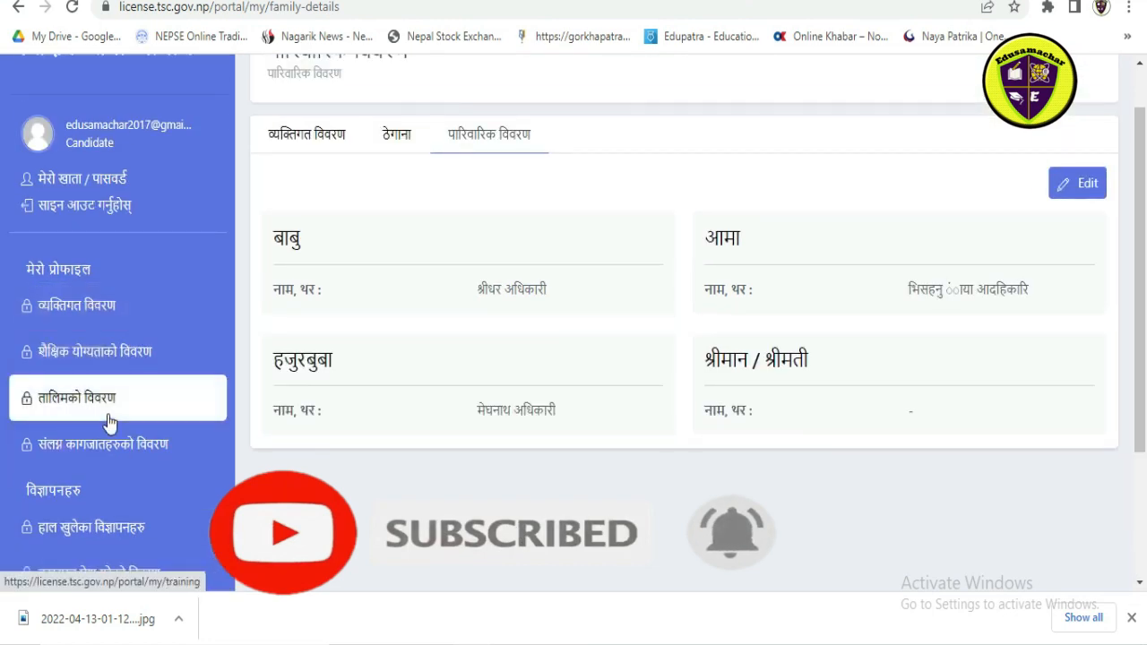
{"action": "left_click", "coordinate": [85, 356]}
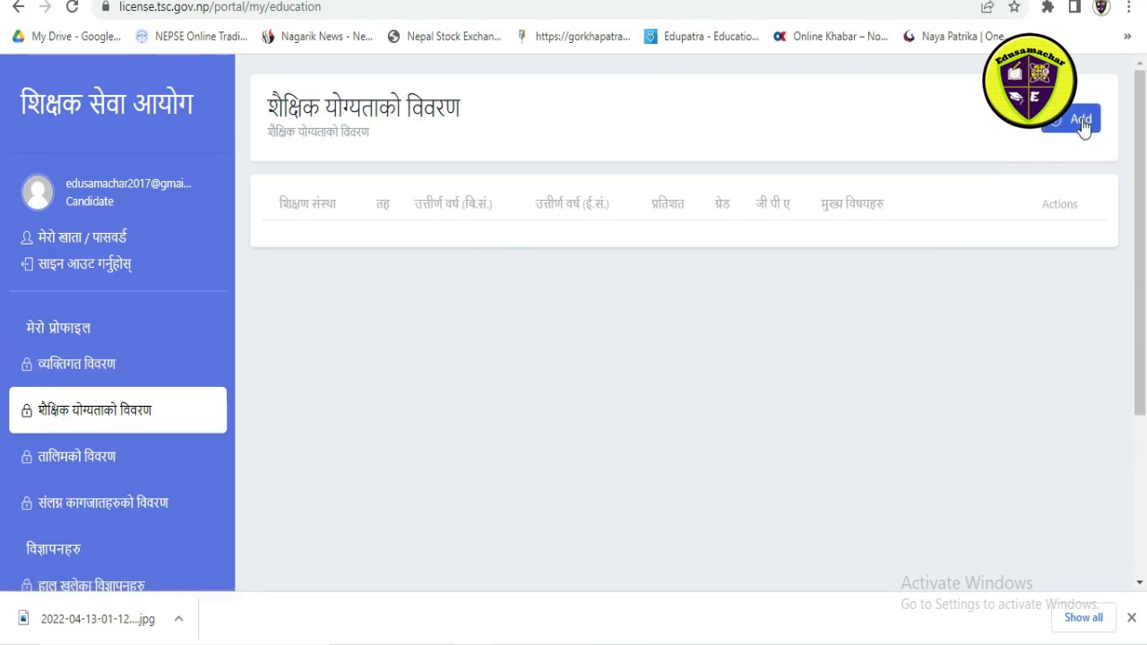
{"action": "left_click", "coordinate": [1080, 121]}
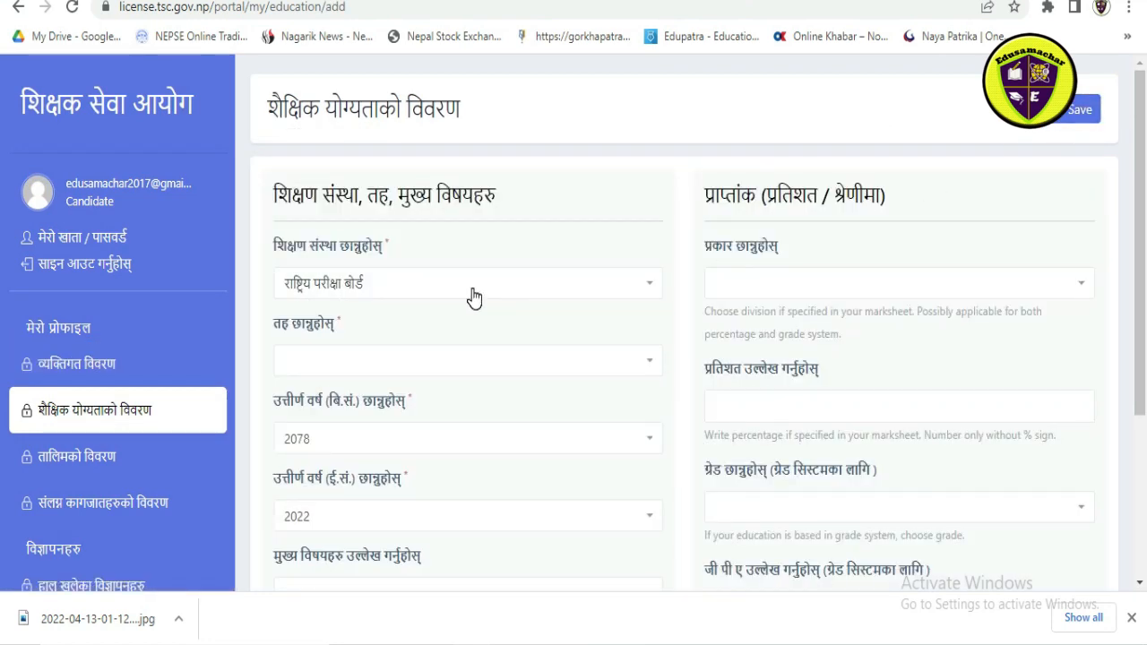
{"action": "left_click", "coordinate": [402, 285]}
{"action": "left_click", "coordinate": [358, 383]}
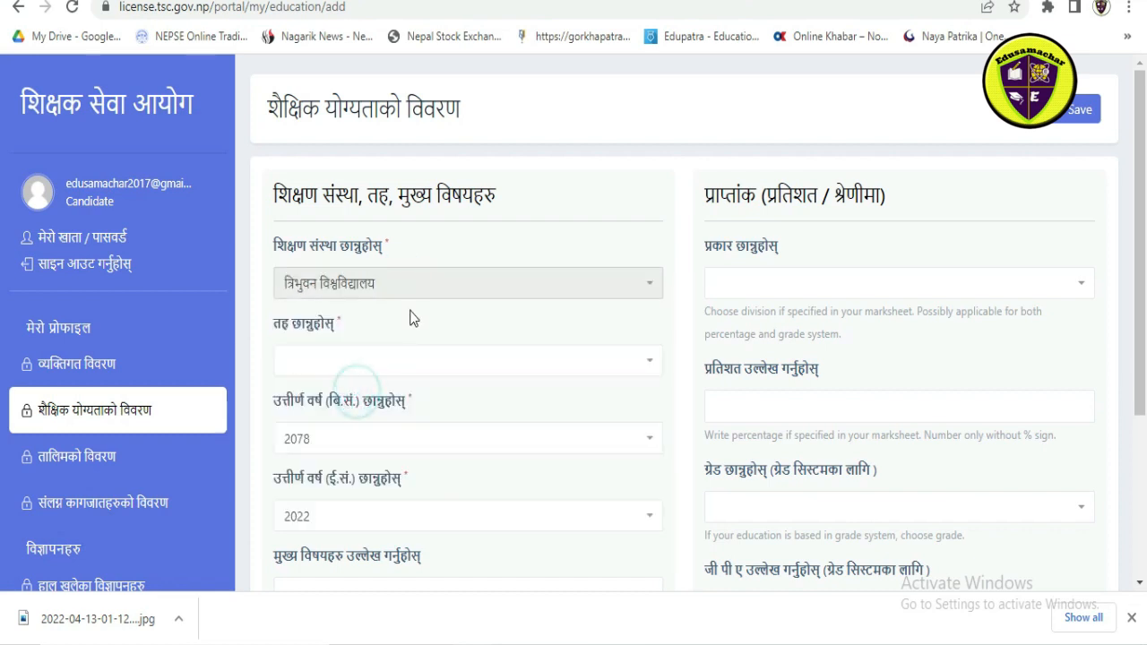
Step: Set the qualification's level to स्नातकोत्तर तह and its passing year (बि.सं.) to 2074
{"action": "scroll", "coordinate": [421, 315], "scroll_direction": "down", "scroll_amount": 1}
{"action": "left_click", "coordinate": [775, 195]}
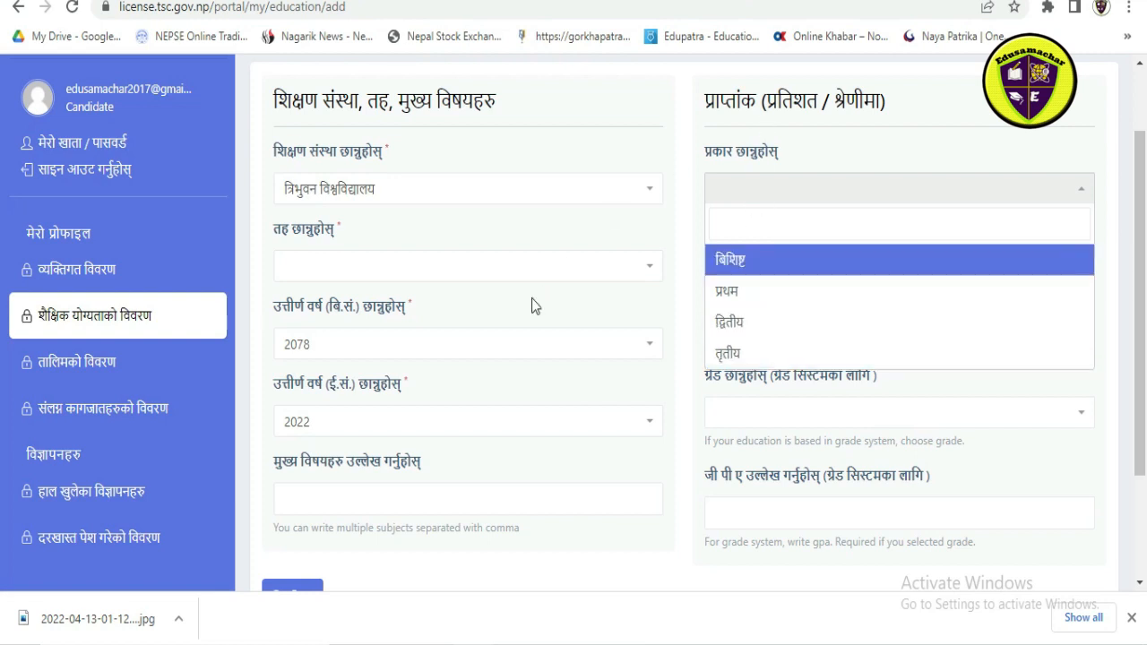
{"action": "left_click", "coordinate": [493, 266]}
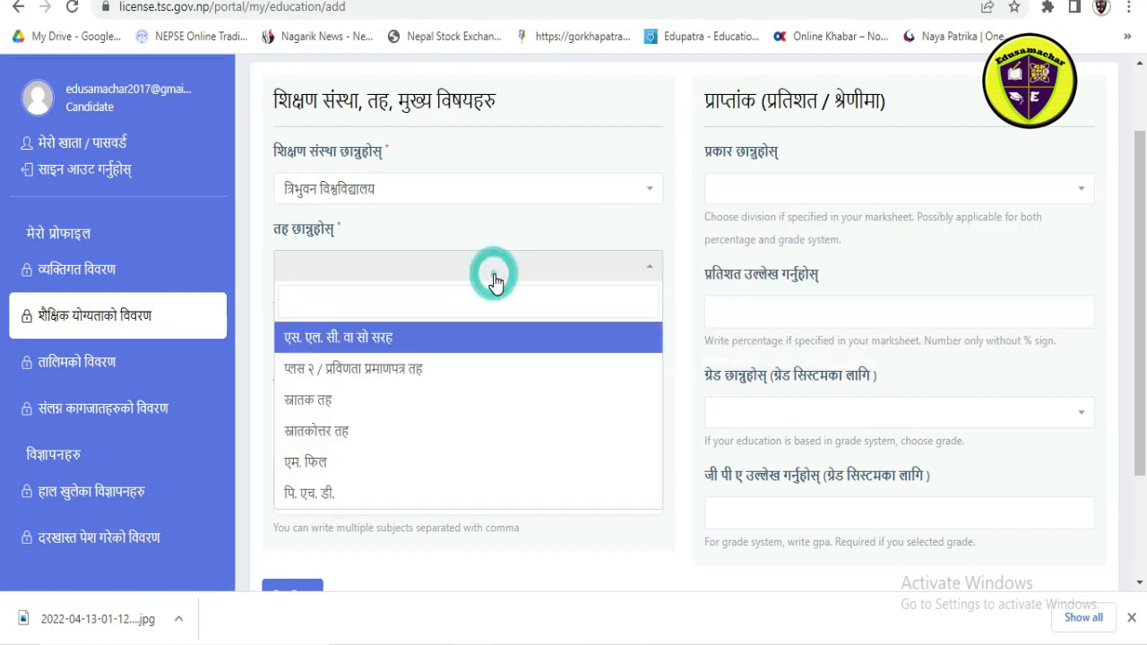
{"action": "left_click", "coordinate": [339, 434]}
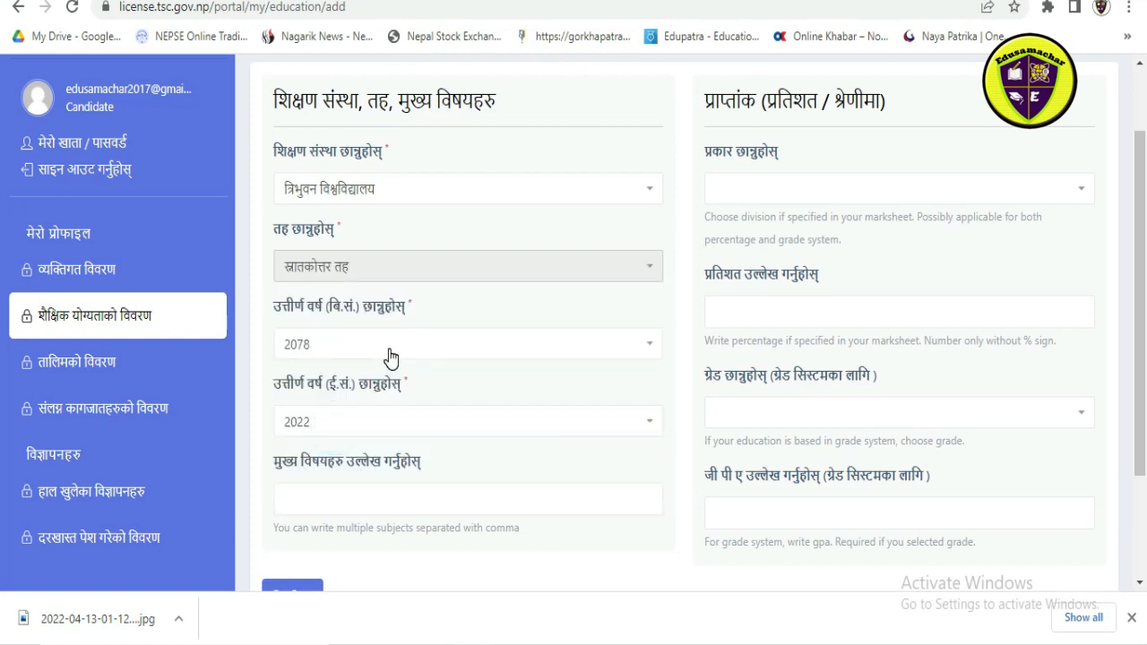
{"action": "scroll", "coordinate": [399, 347], "scroll_direction": "down", "scroll_amount": 1}
{"action": "left_click", "coordinate": [486, 250]}
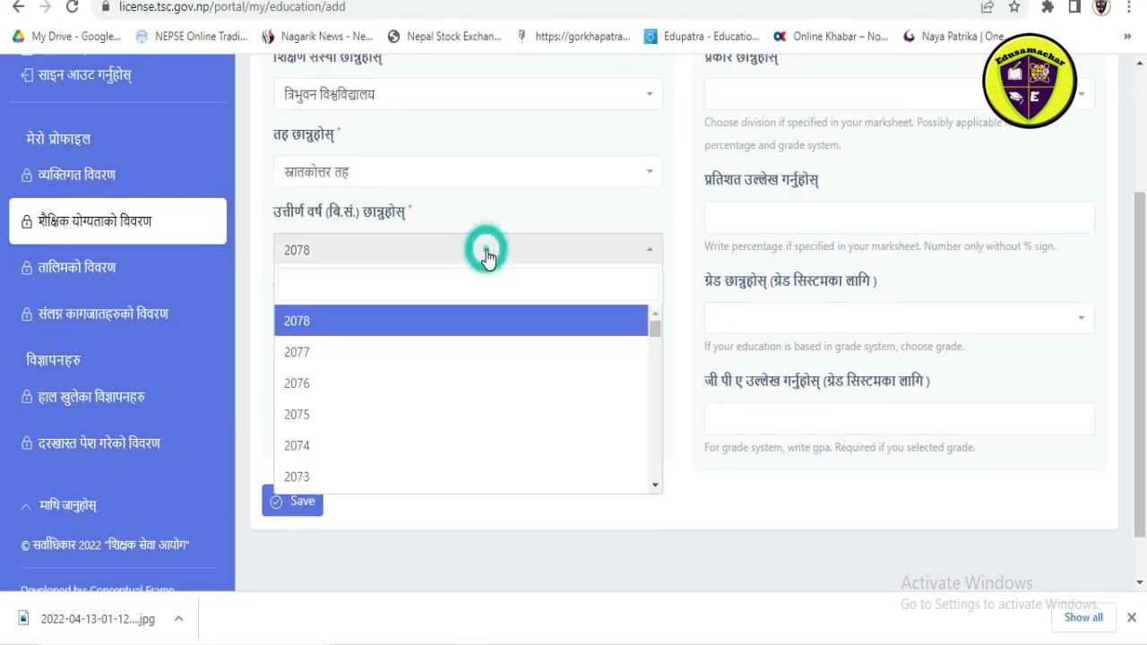
{"action": "left_click", "coordinate": [341, 437]}
Step: Fill in the qualification's main subjects with the previously used entry "Msc in physics"
{"action": "scroll", "coordinate": [377, 327], "scroll_direction": "down", "scroll_amount": 1}
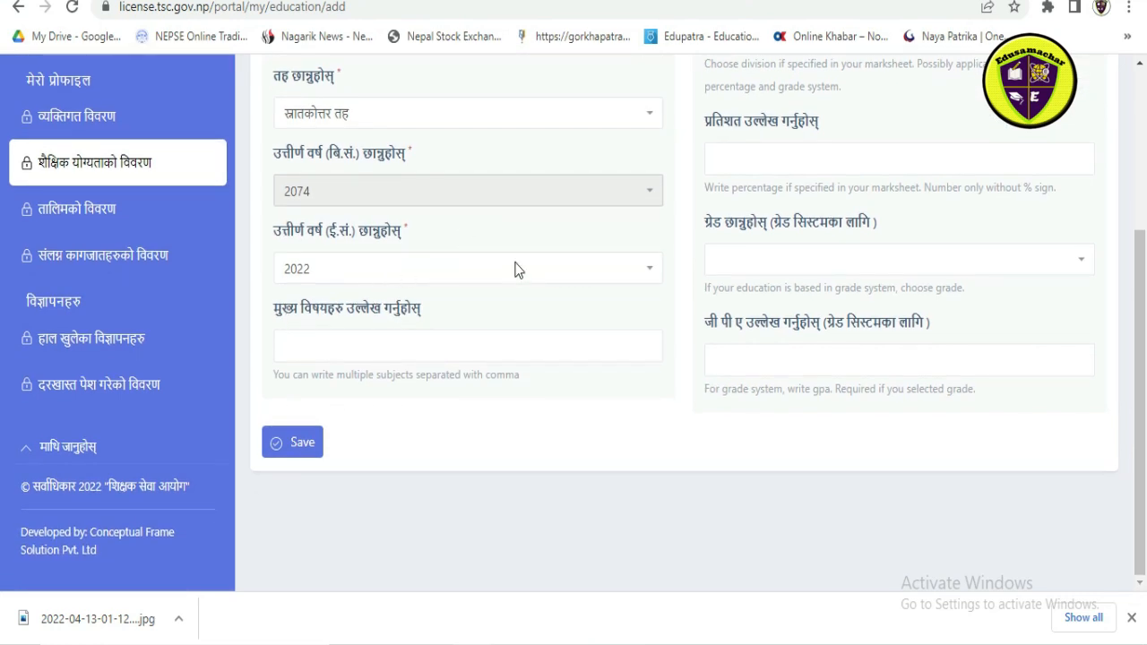
{"action": "left_click", "coordinate": [391, 353]}
{"action": "left_click", "coordinate": [340, 387]}
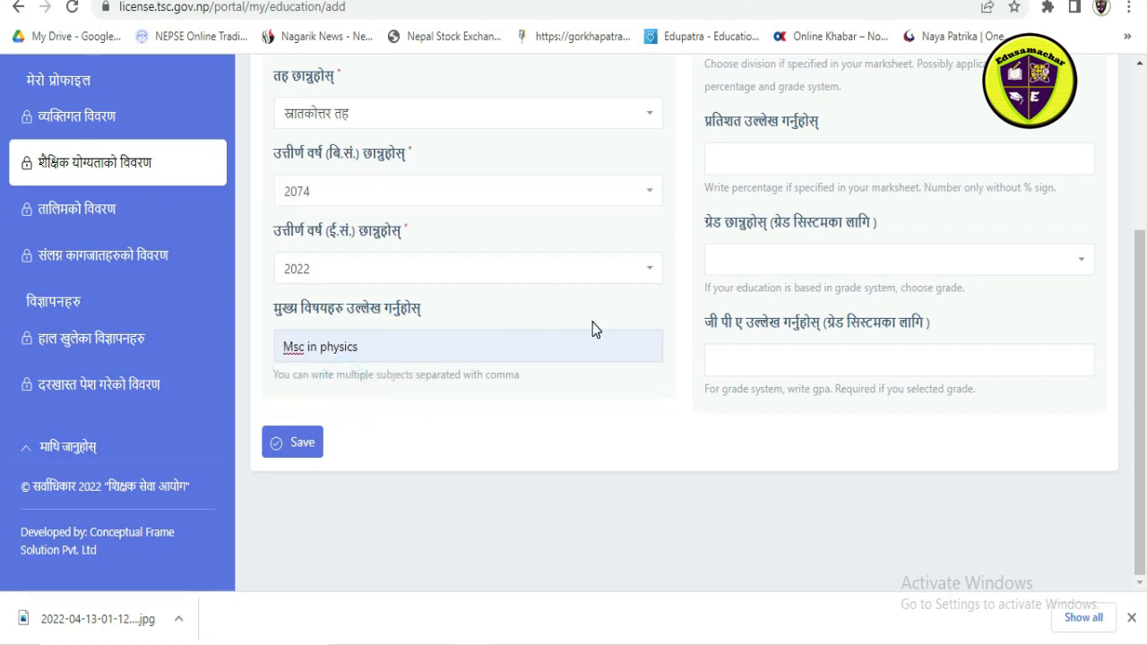
Step: Set the qualification's division to प्रथम and fill in the percentage 61.20 from the previously used entries
{"action": "scroll", "coordinate": [804, 179], "scroll_direction": "up", "scroll_amount": 2}
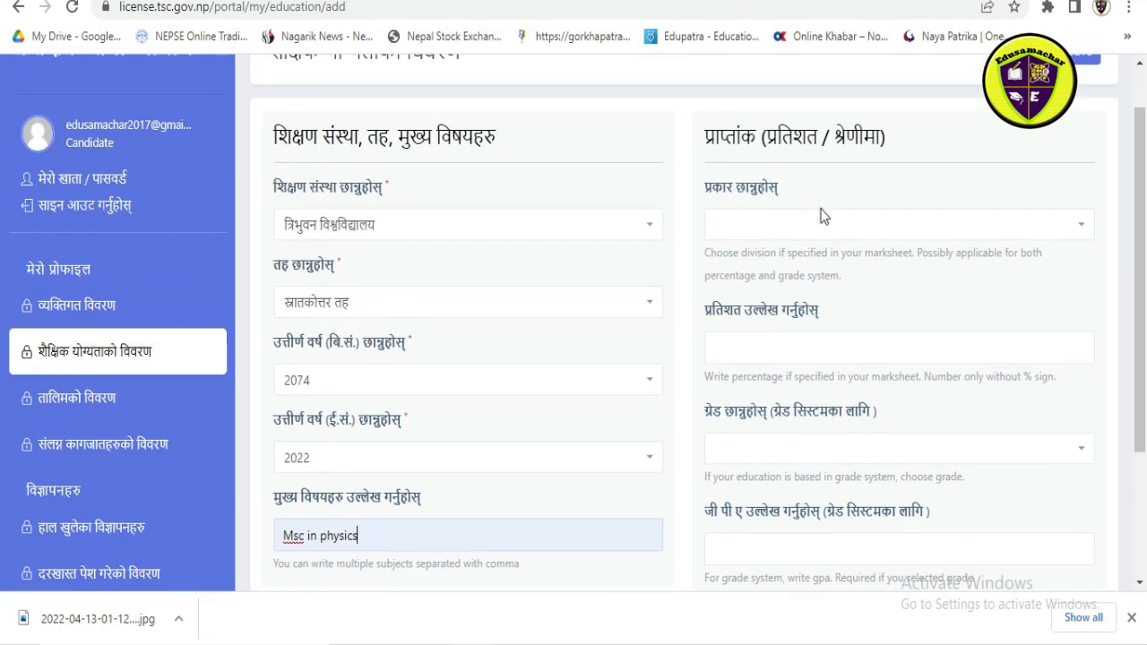
{"action": "left_click", "coordinate": [865, 235]}
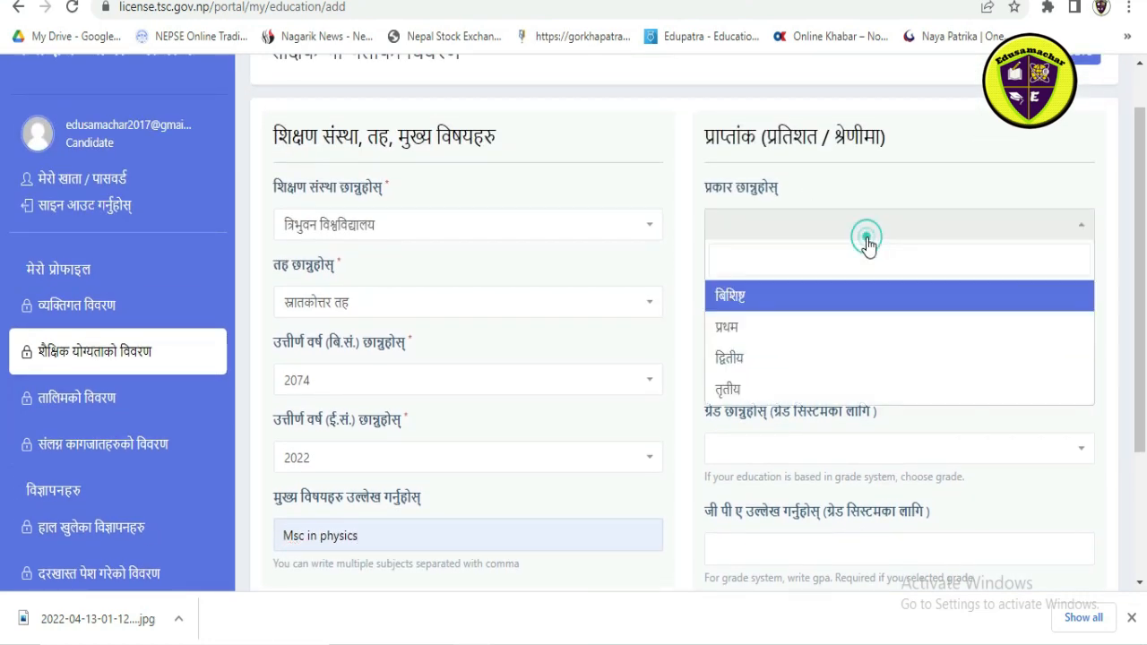
{"action": "left_click", "coordinate": [759, 324]}
{"action": "scroll", "coordinate": [817, 331], "scroll_direction": "down", "scroll_amount": 1}
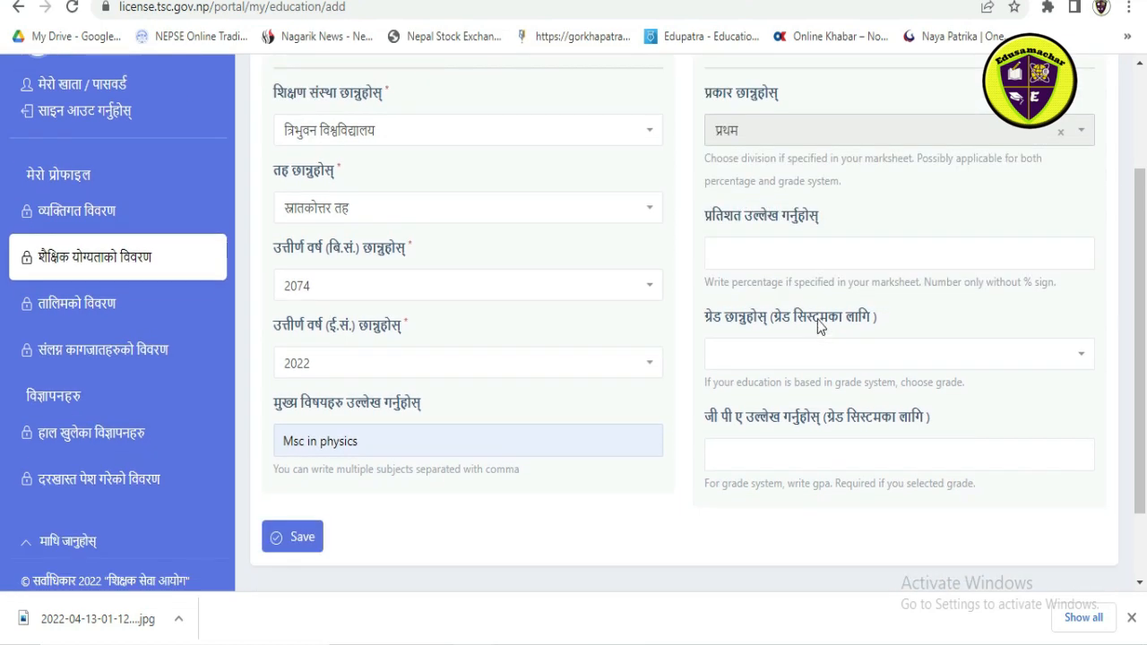
{"action": "left_click", "coordinate": [816, 264]}
{"action": "left_click", "coordinate": [780, 296]}
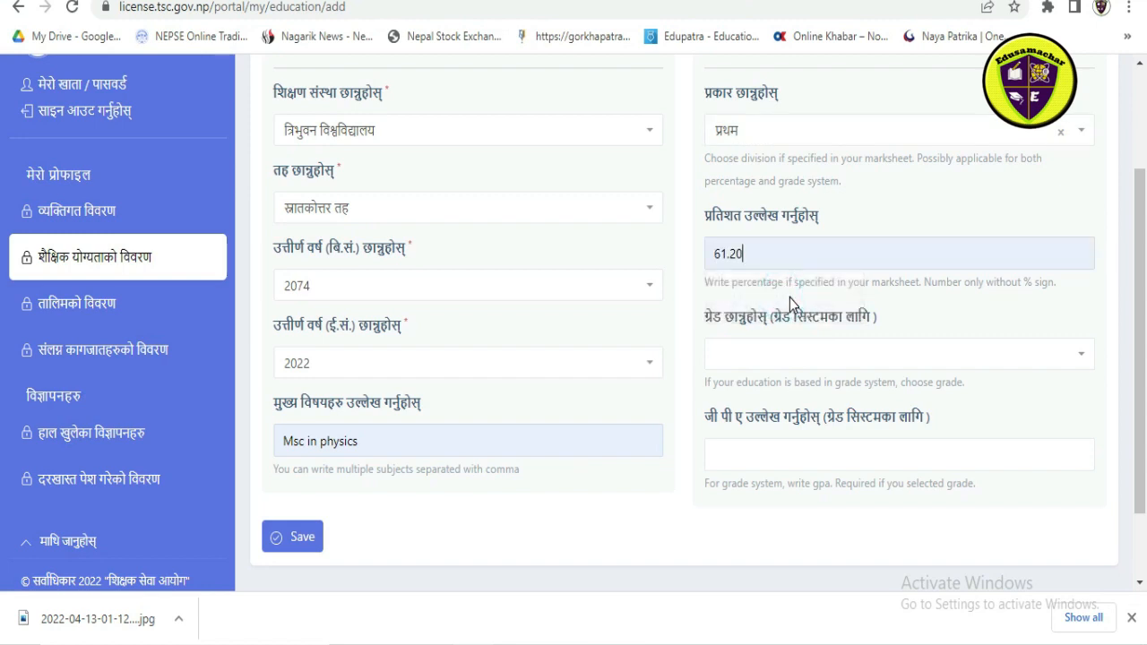
Step: Leave the grade and GPA blank and save the educational qualification record
{"action": "scroll", "coordinate": [789, 286], "scroll_direction": "down", "scroll_amount": 1}
{"action": "left_click", "coordinate": [791, 265]}
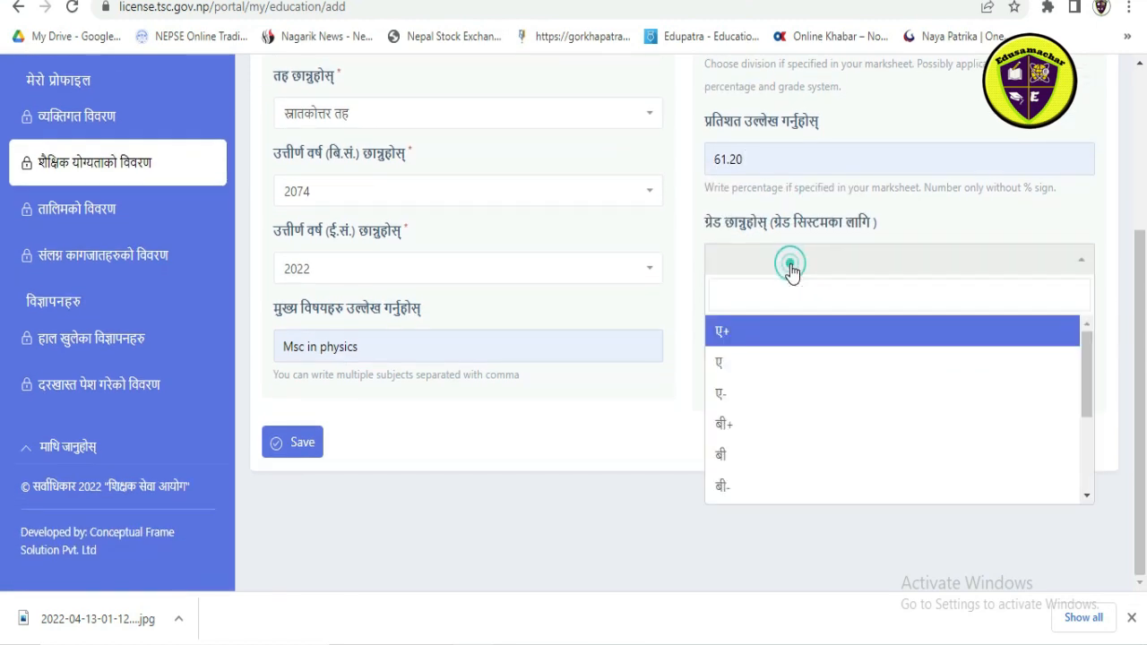
{"action": "left_click", "coordinate": [740, 269]}
{"action": "left_click", "coordinate": [788, 365]}
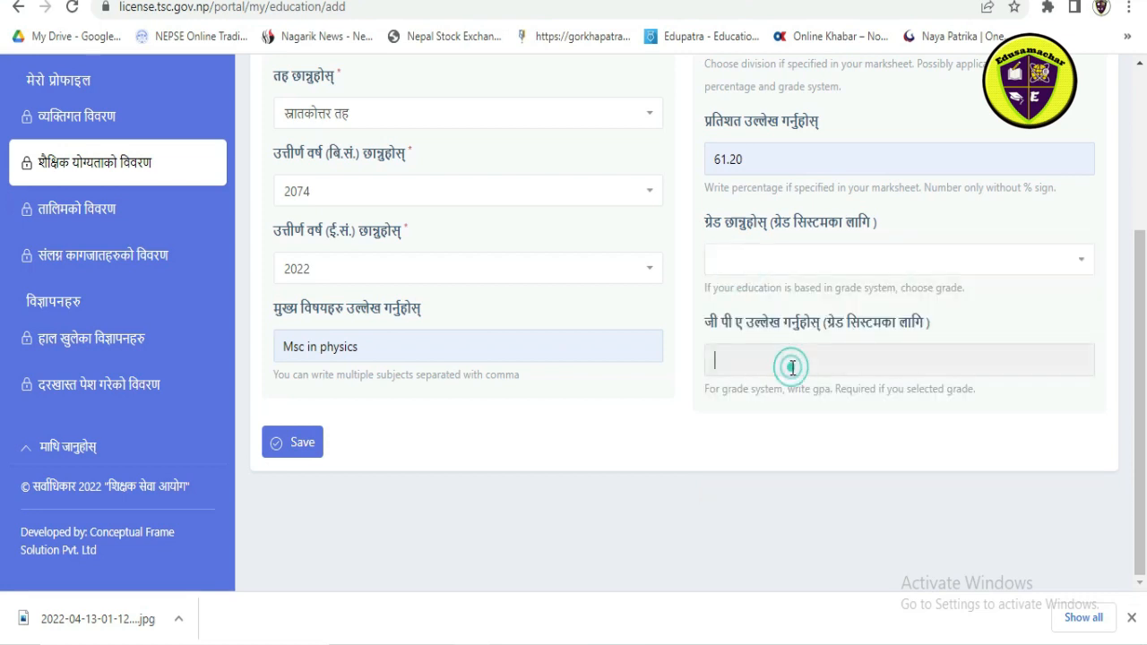
{"action": "left_click", "coordinate": [304, 442]}
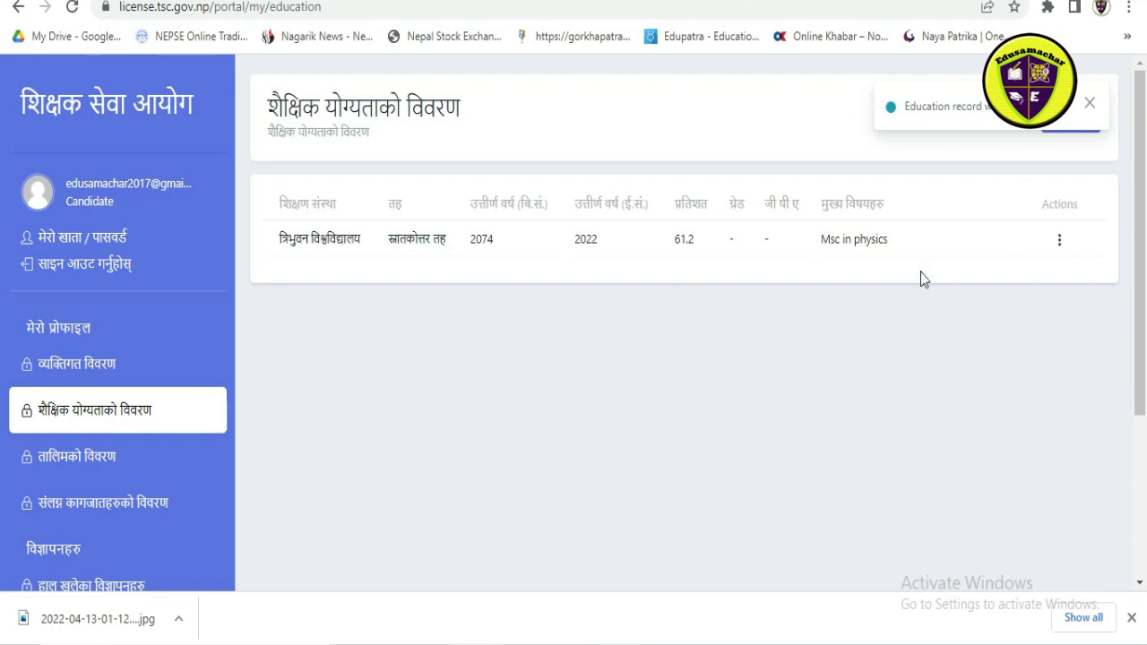
Step: Open a blank training record (तालिमको विवरण) and review its institution, training type, period and marks fields
{"action": "left_click", "coordinate": [95, 457]}
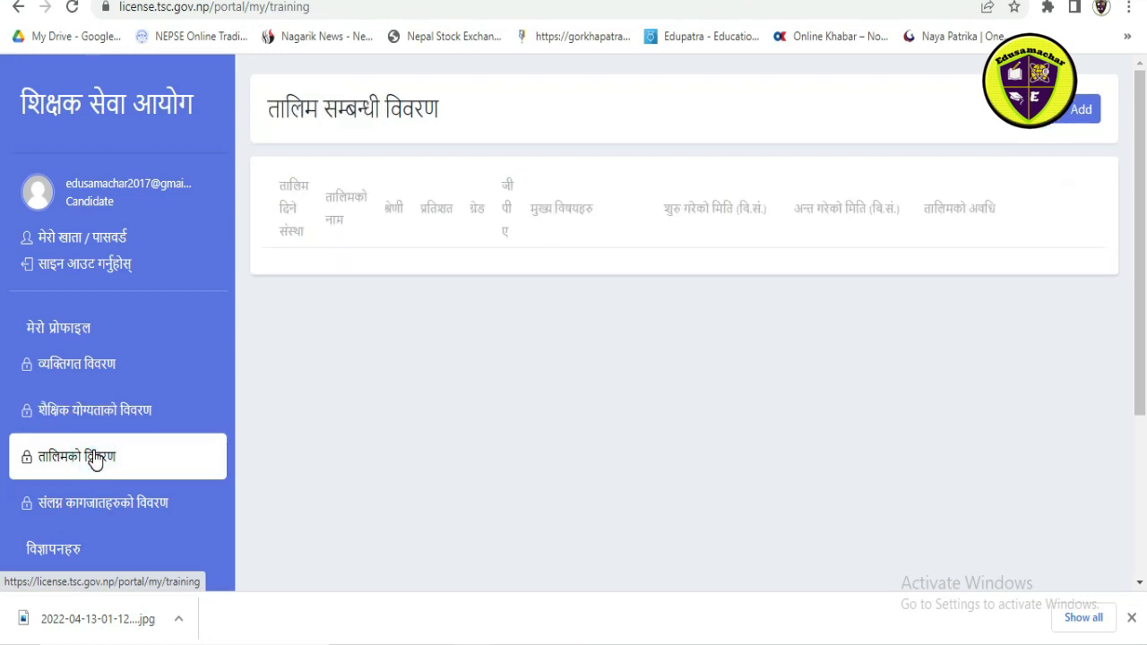
{"action": "left_click", "coordinate": [1075, 115]}
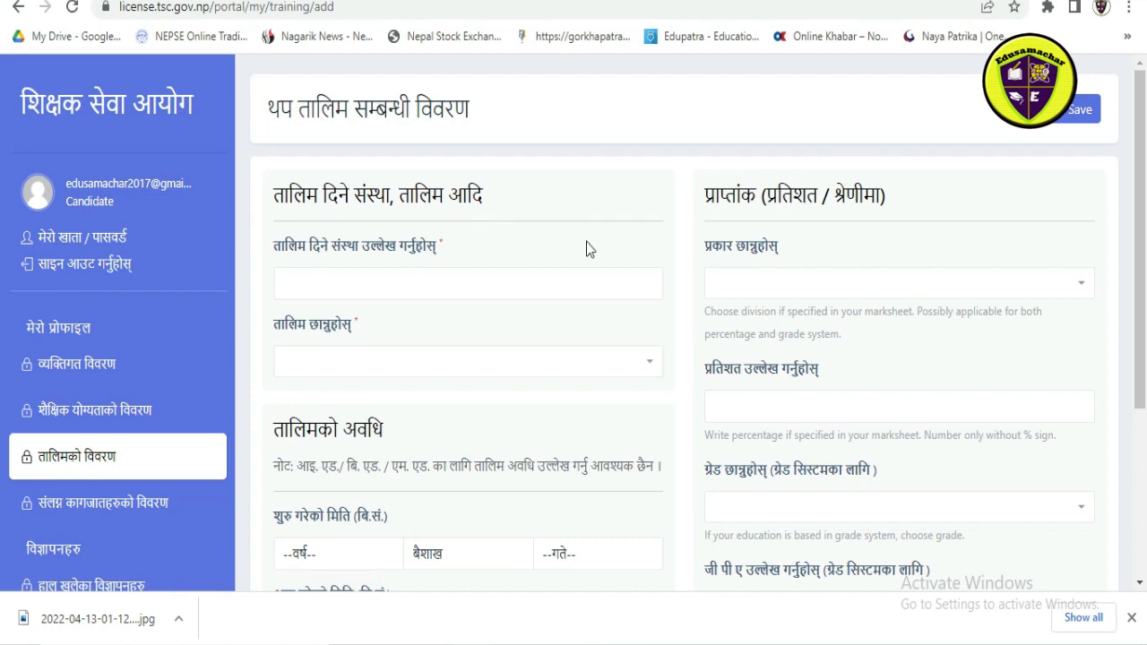
{"action": "scroll", "coordinate": [629, 343], "scroll_direction": "down", "scroll_amount": 2}
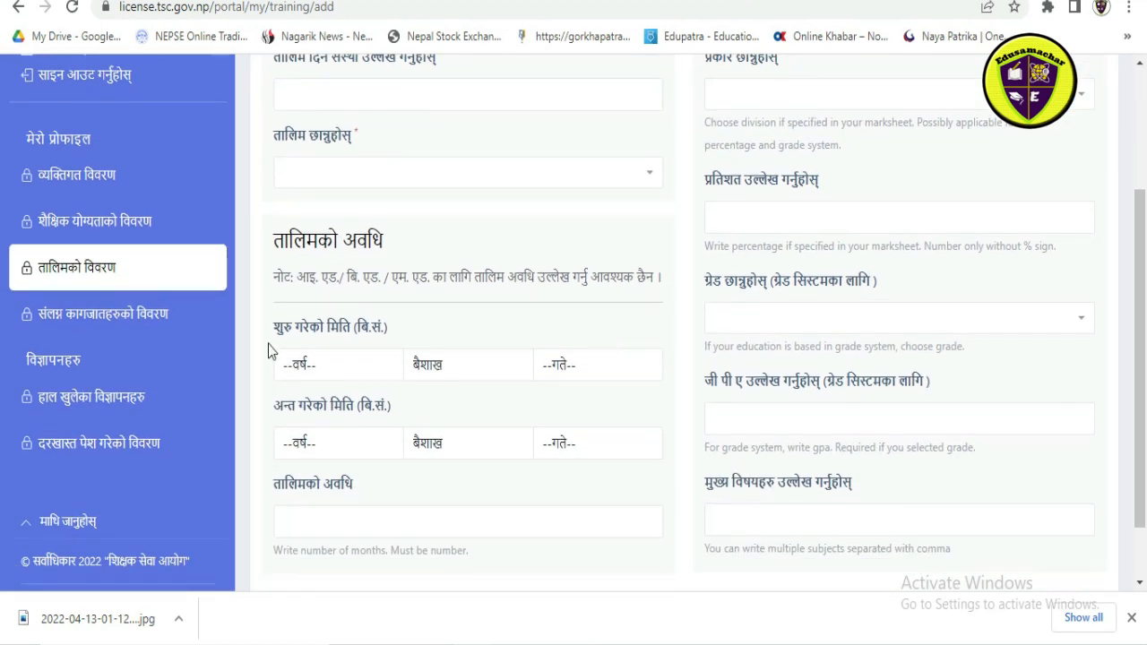
Step: Go to the attached documents (संलग्न कागजातहरुको विवरण) and open the upload page for the recently taken passport-size photo
{"action": "left_click", "coordinate": [128, 328]}
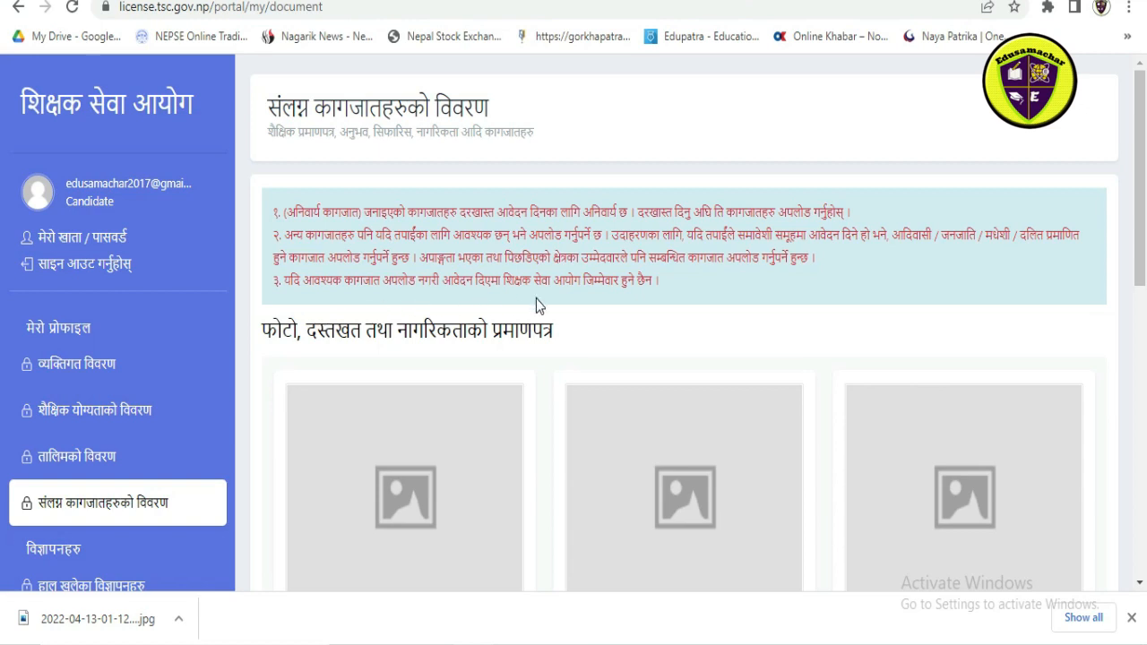
{"action": "scroll", "coordinate": [536, 299], "scroll_direction": "down", "scroll_amount": 1}
{"action": "scroll", "coordinate": [536, 299], "scroll_direction": "down", "scroll_amount": 2}
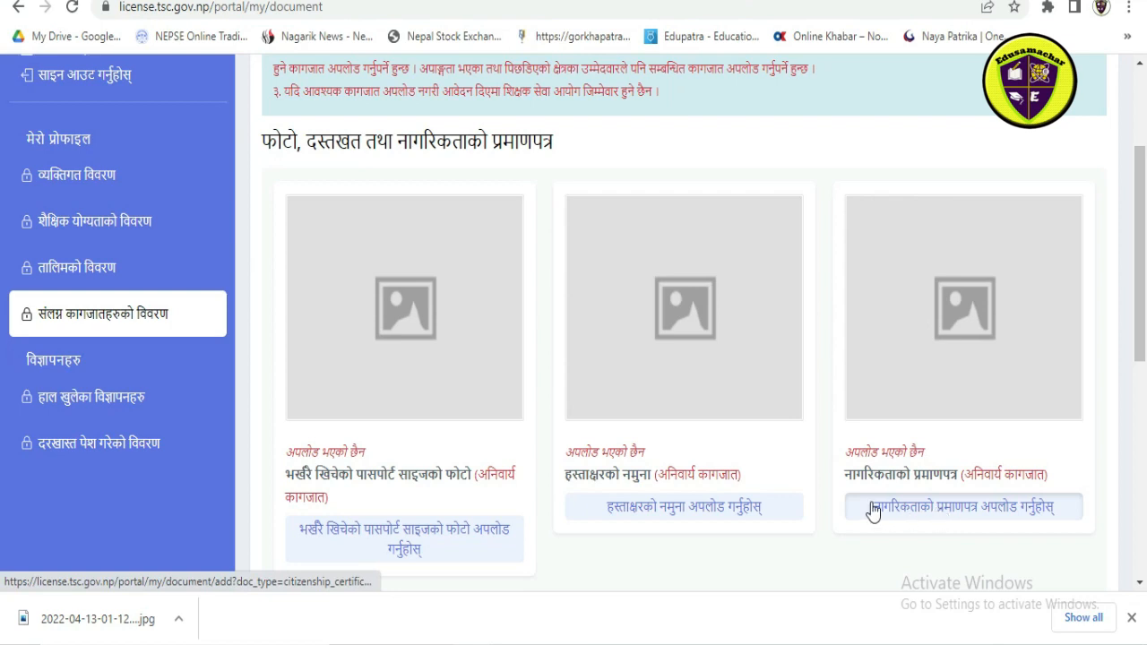
{"action": "left_click", "coordinate": [397, 538]}
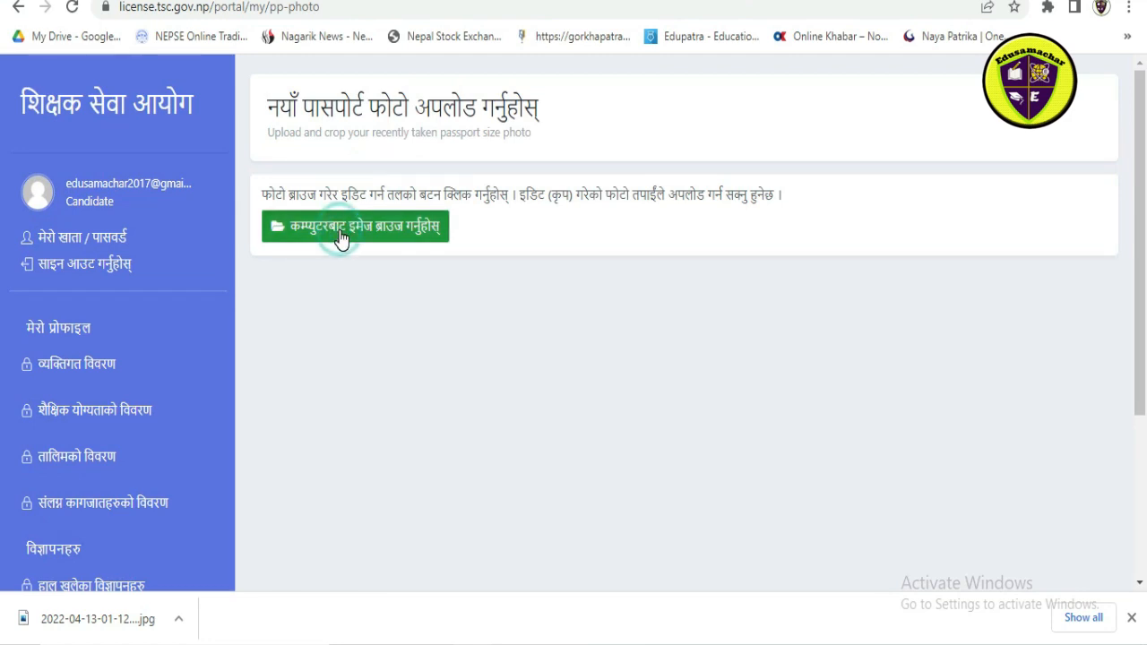
Step: Load the image 046 from "New folder" on the Desktop as the passport photo for cropping
{"action": "left_click", "coordinate": [343, 231]}
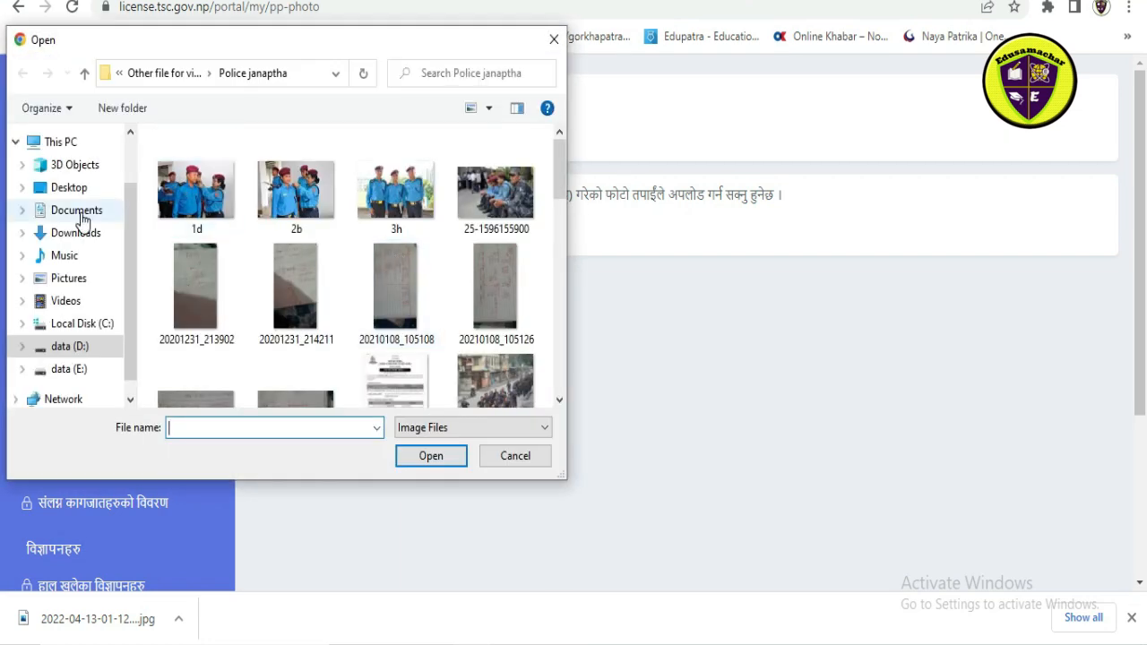
{"action": "left_click", "coordinate": [74, 187]}
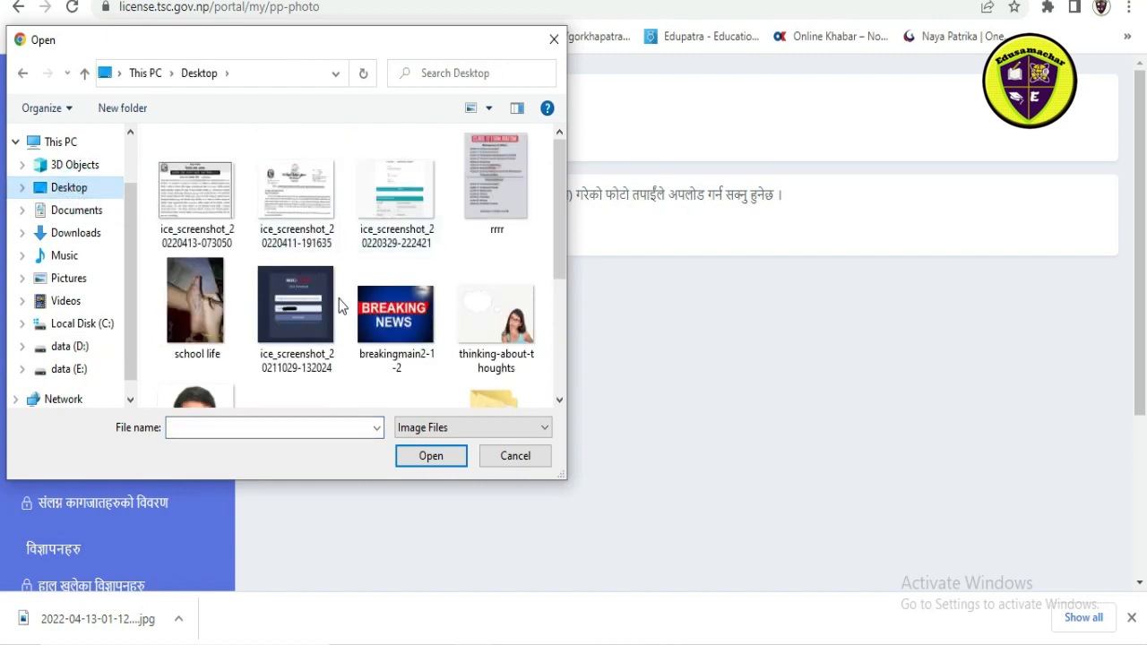
{"action": "scroll", "coordinate": [251, 287], "scroll_direction": "down", "scroll_amount": 3}
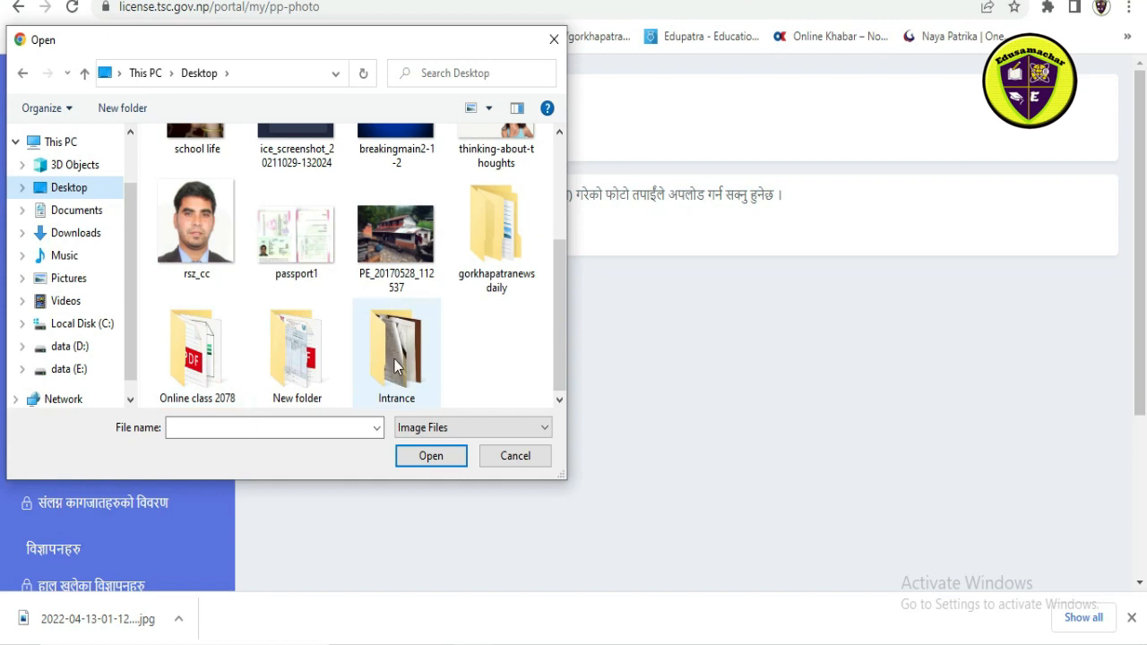
{"action": "double_click", "coordinate": [309, 349]}
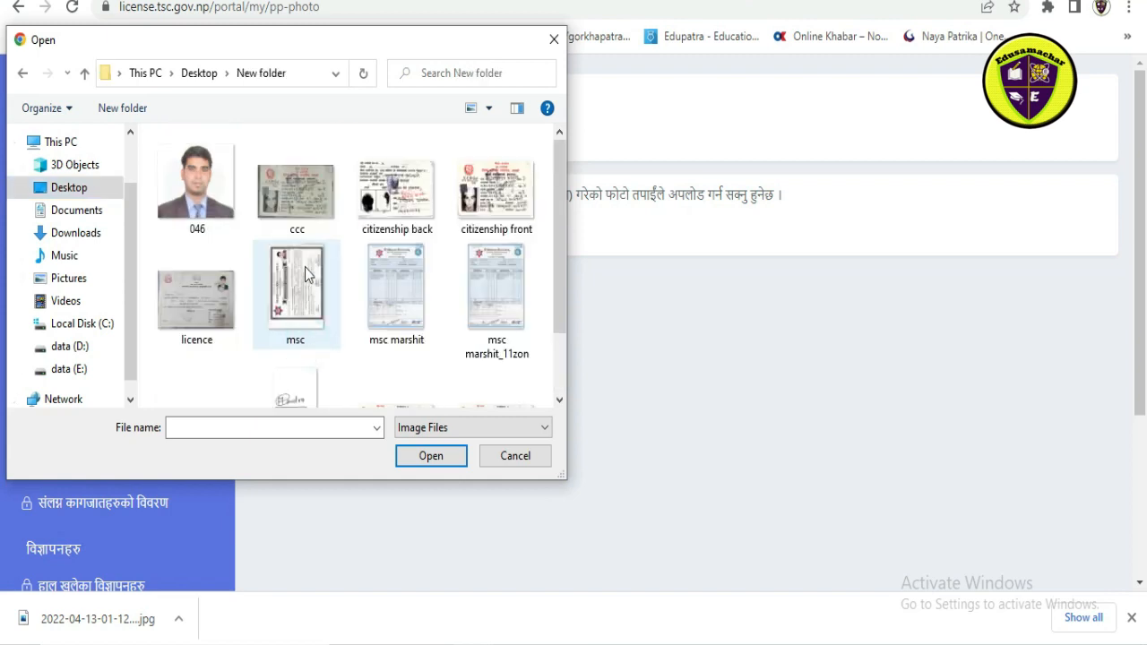
{"action": "left_click", "coordinate": [219, 215]}
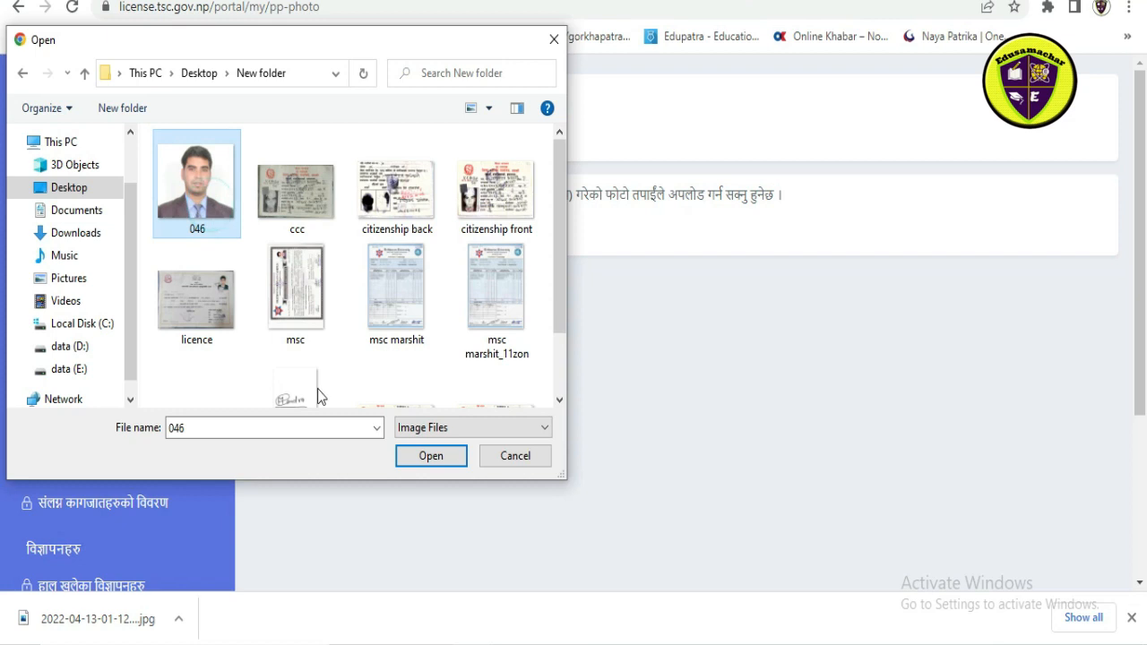
{"action": "left_click", "coordinate": [463, 461]}
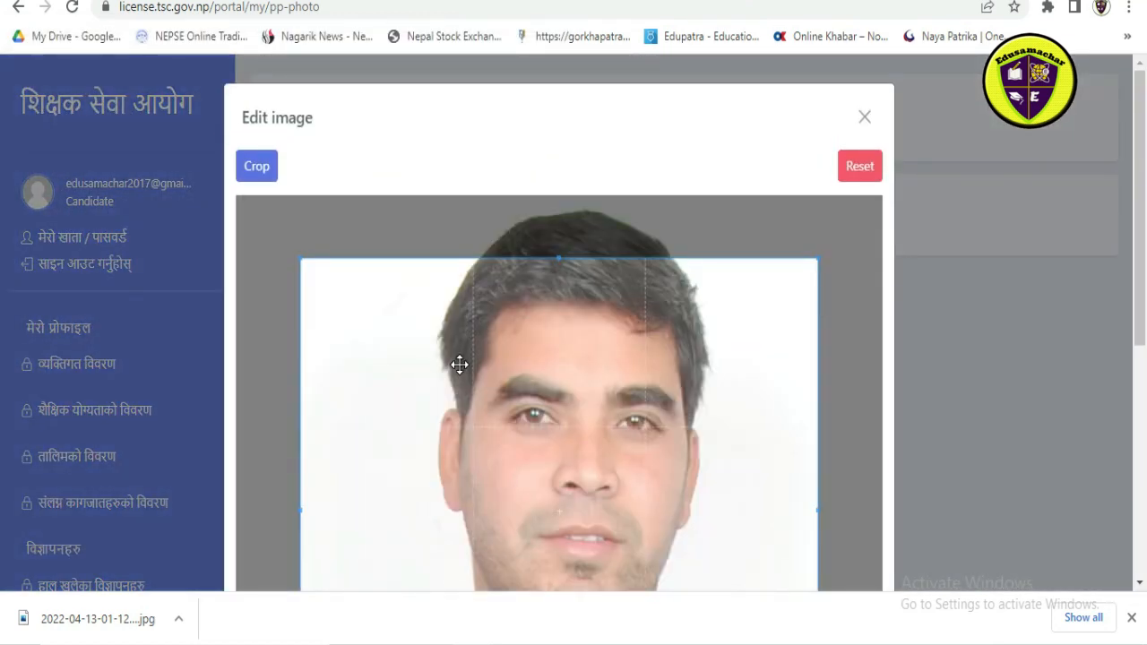
Step: Shift the crop area up to cover the whole head, crop the passport photo and upload it
{"action": "left_click_drag", "start_coordinate": [583, 440], "coordinate": [584, 371]}
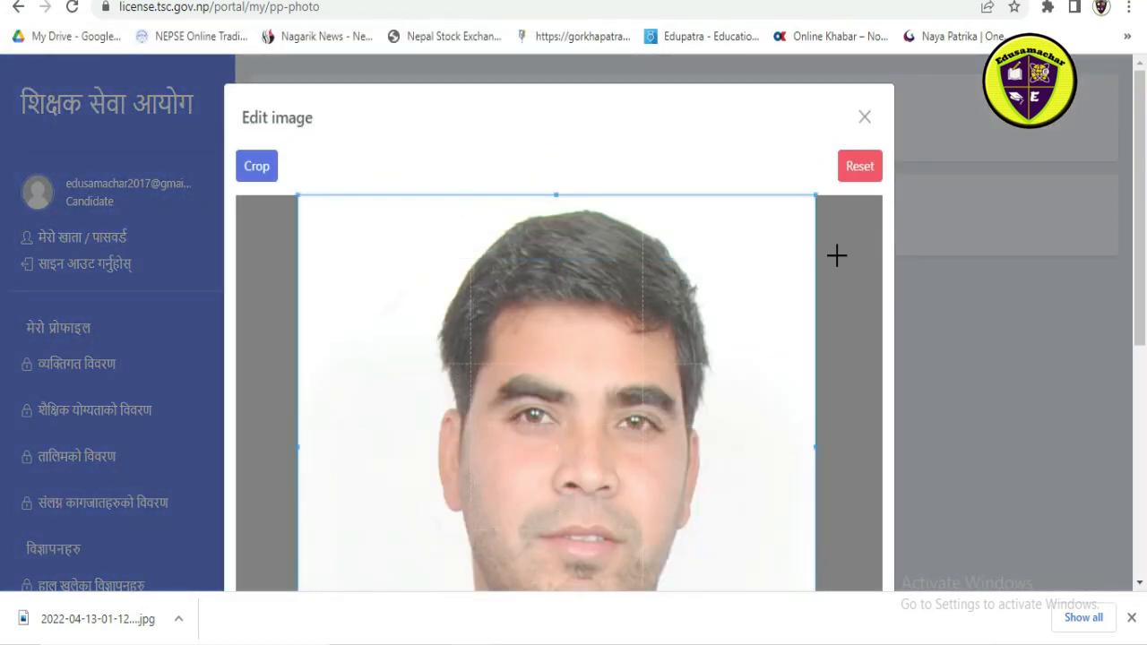
{"action": "left_click", "coordinate": [863, 170]}
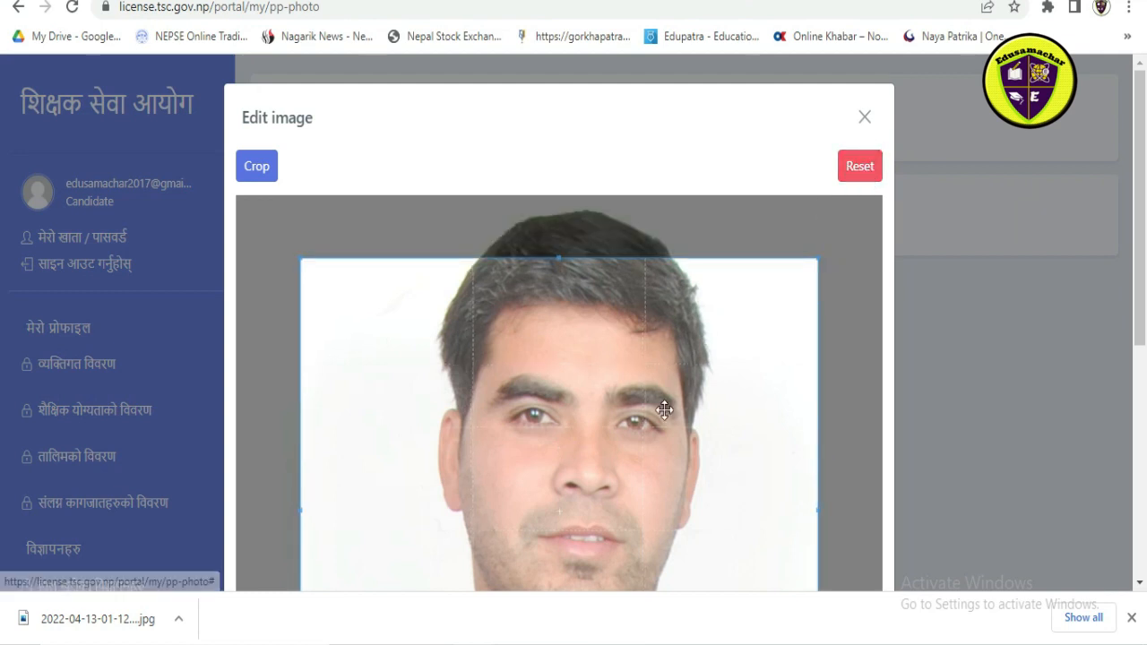
{"action": "left_click_drag", "start_coordinate": [664, 409], "coordinate": [663, 323]}
{"action": "left_click", "coordinate": [257, 166]}
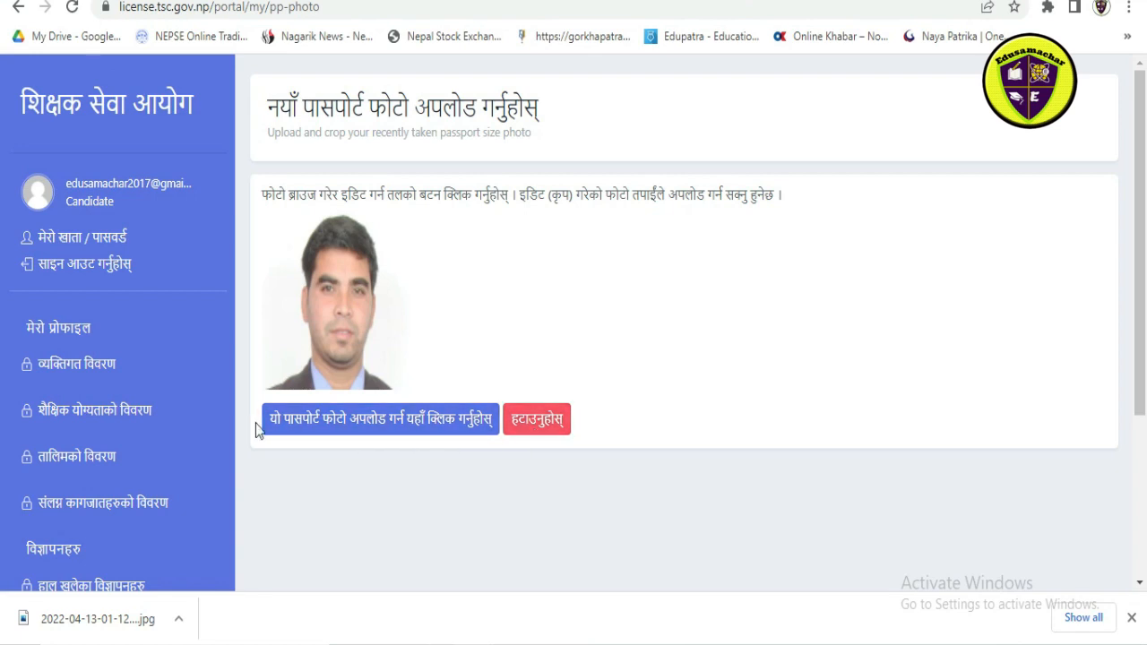
{"action": "left_click", "coordinate": [423, 430]}
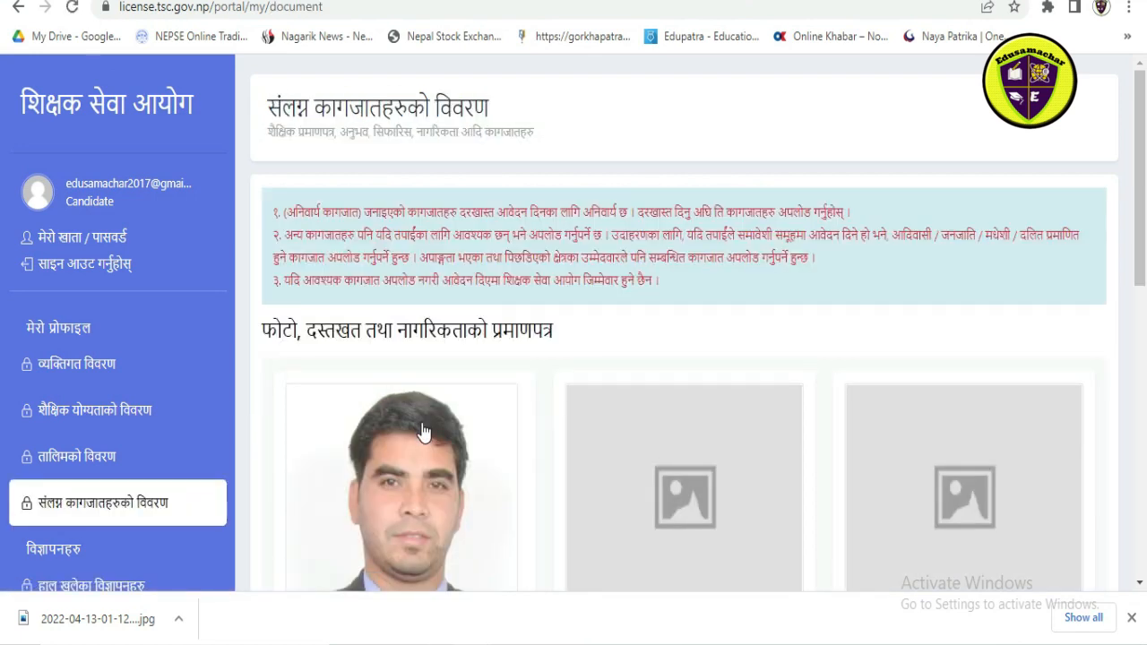
Step: Open the signature sample (हस्ताक्षरको नमुना) upload page and load the image "signsture 1" for cropping
{"action": "scroll", "coordinate": [500, 409], "scroll_direction": "down", "scroll_amount": 2}
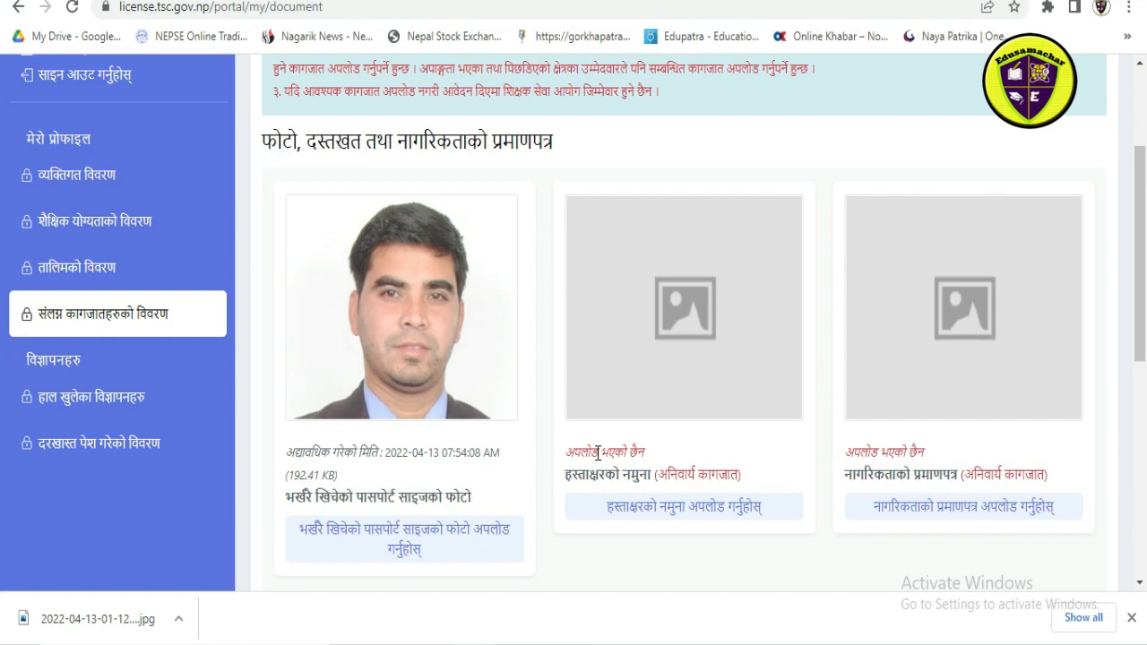
{"action": "left_click", "coordinate": [699, 511]}
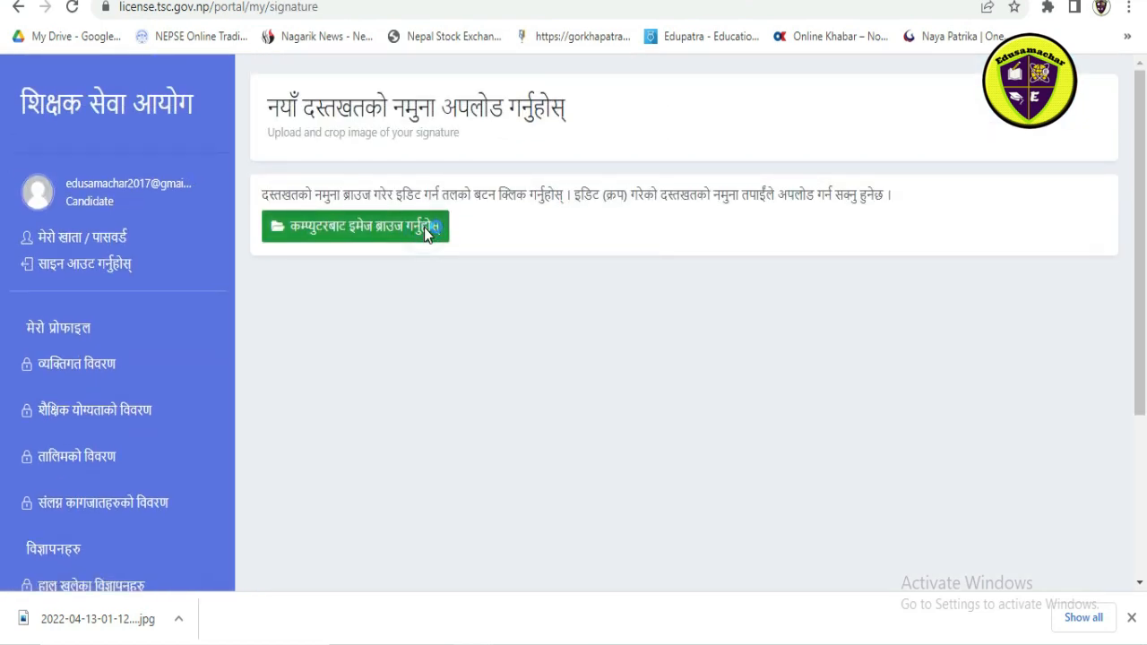
{"action": "left_click", "coordinate": [424, 227]}
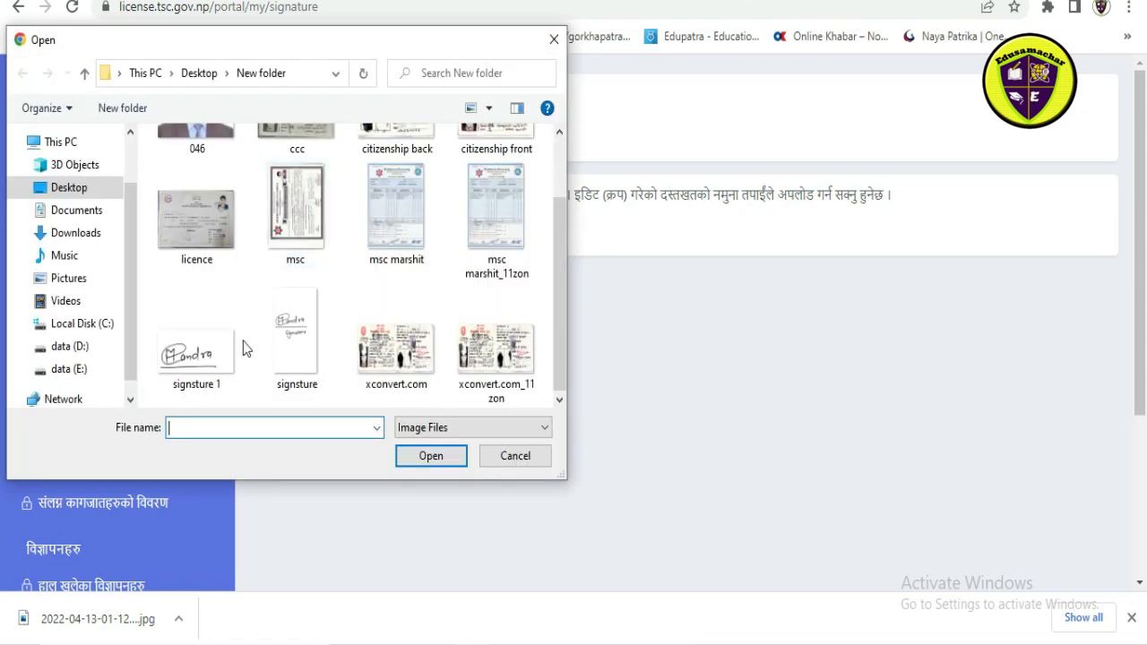
{"action": "left_click", "coordinate": [194, 353]}
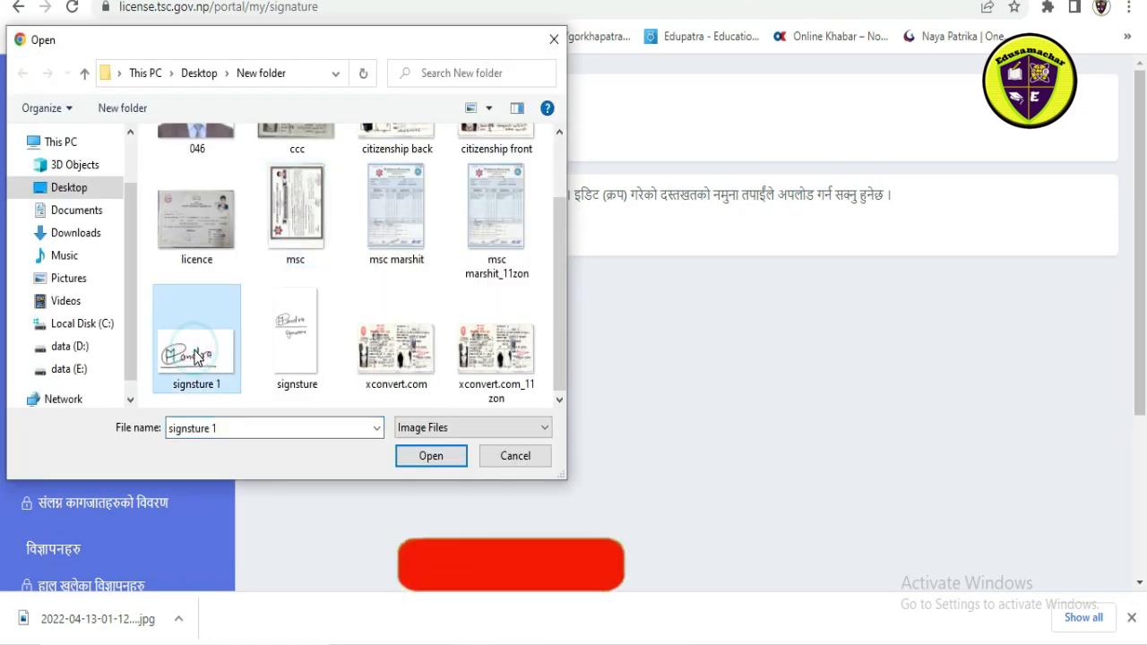
{"action": "left_click", "coordinate": [431, 459]}
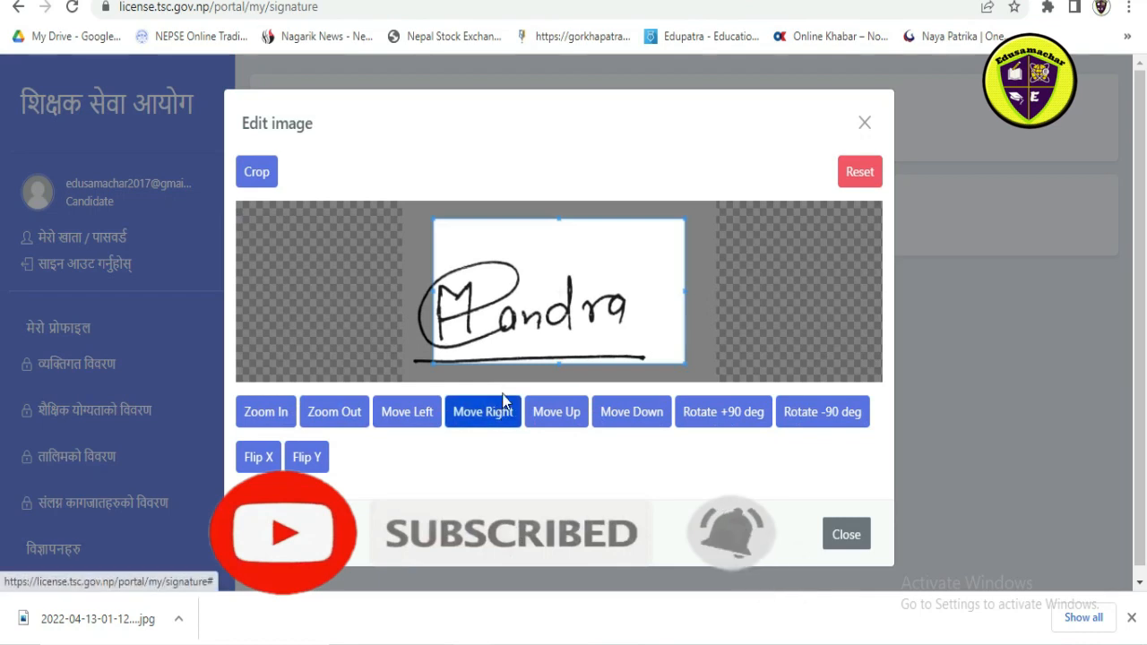
Step: Move the crop area to enclose the full signature, crop it and upload the signature sample
{"action": "left_click_drag", "start_coordinate": [497, 329], "coordinate": [466, 328]}
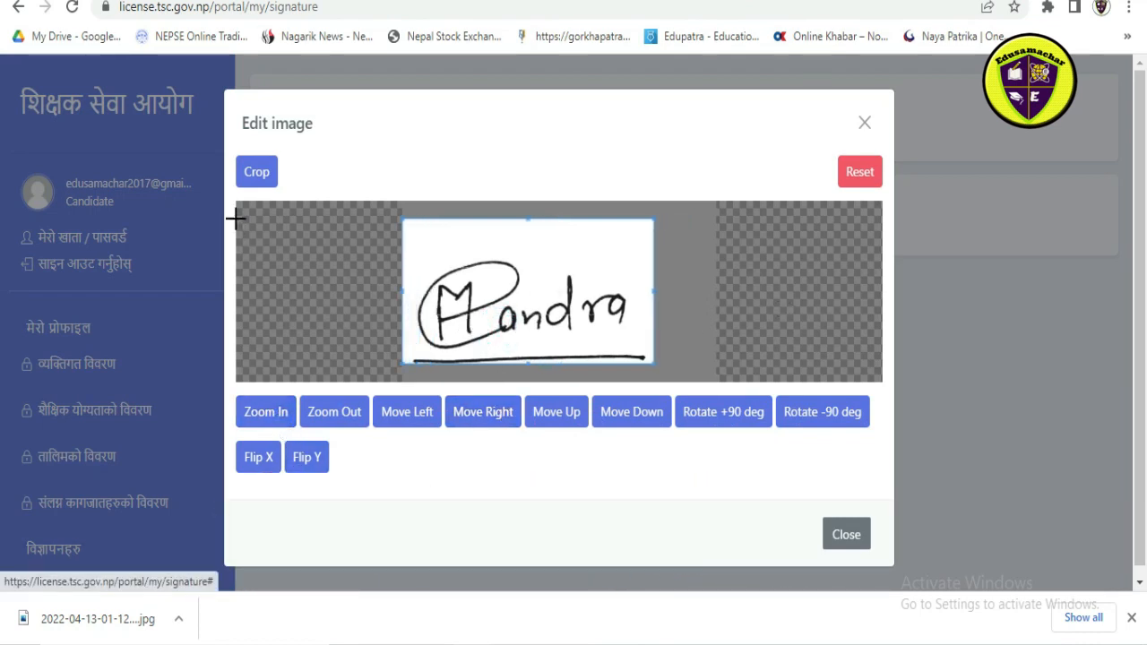
{"action": "left_click", "coordinate": [254, 176]}
{"action": "left_click", "coordinate": [403, 419]}
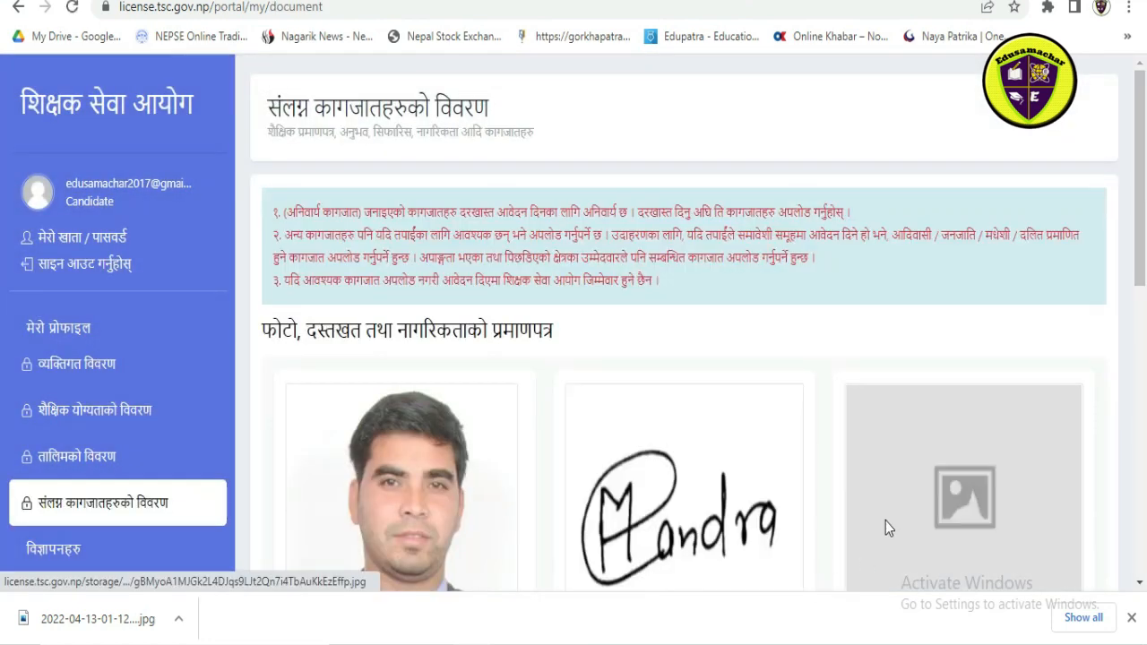
Step: Open the citizenship certificate (नागरिकताको प्रमाणपत्र) upload page and load the image "xconvert.com_11zon" for cropping
{"action": "scroll", "coordinate": [885, 520], "scroll_direction": "down", "scroll_amount": 1}
{"action": "scroll", "coordinate": [848, 502], "scroll_direction": "down", "scroll_amount": 2}
{"action": "left_click", "coordinate": [946, 419]}
{"action": "left_click", "coordinate": [420, 260]}
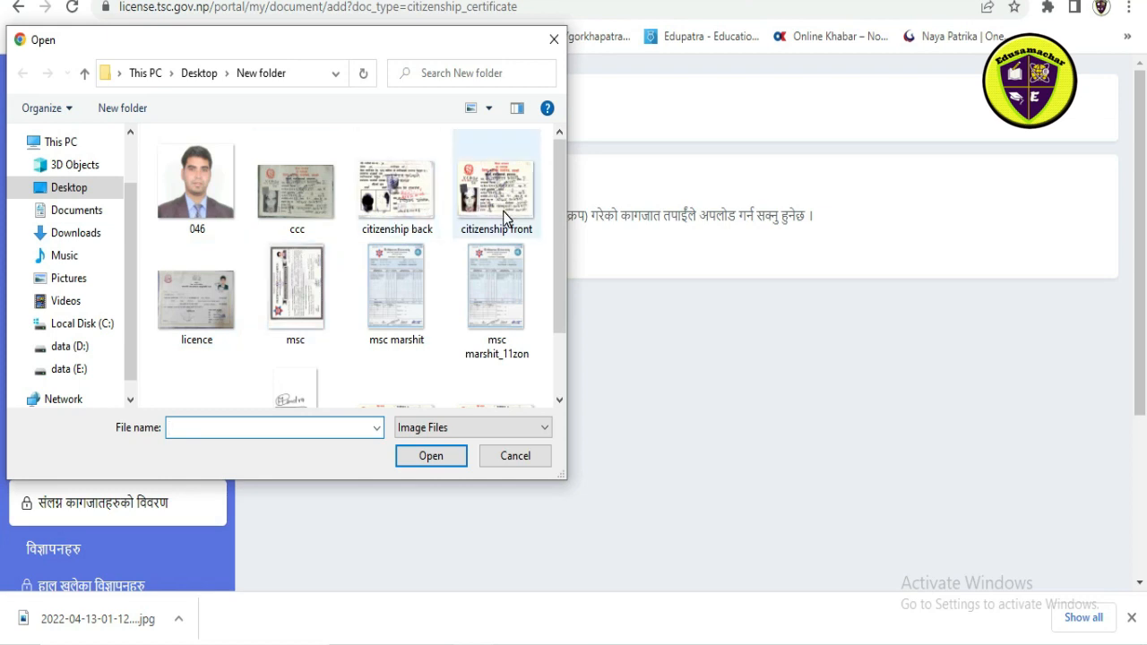
{"action": "scroll", "coordinate": [402, 300], "scroll_direction": "down", "scroll_amount": 1}
{"action": "left_click", "coordinate": [459, 357]}
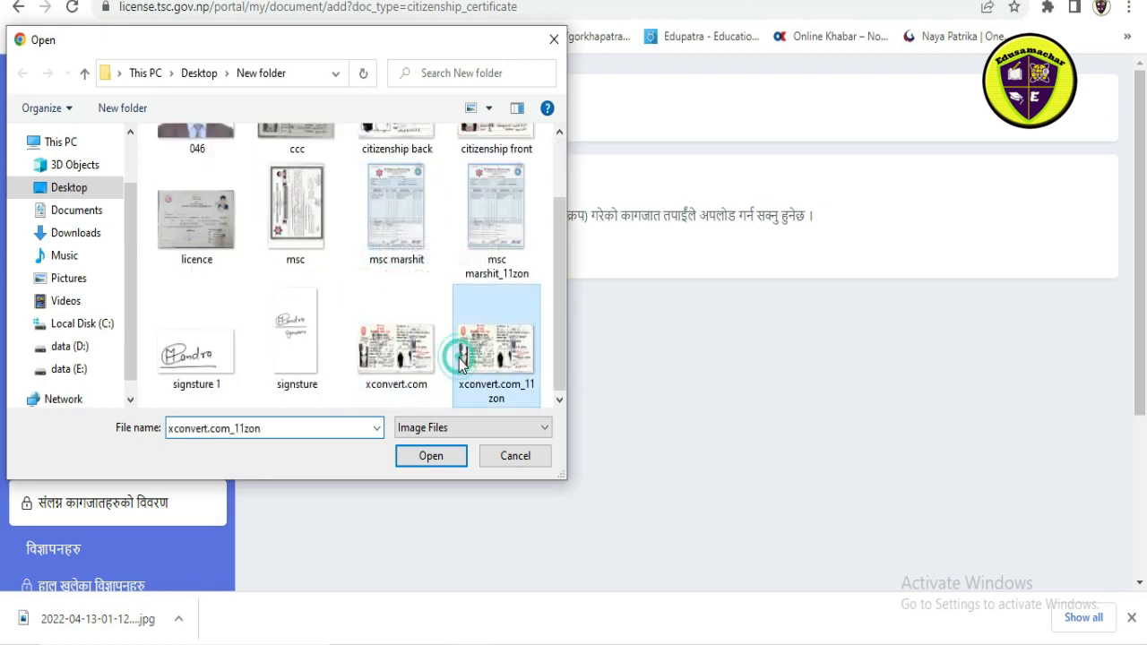
{"action": "left_click", "coordinate": [433, 455]}
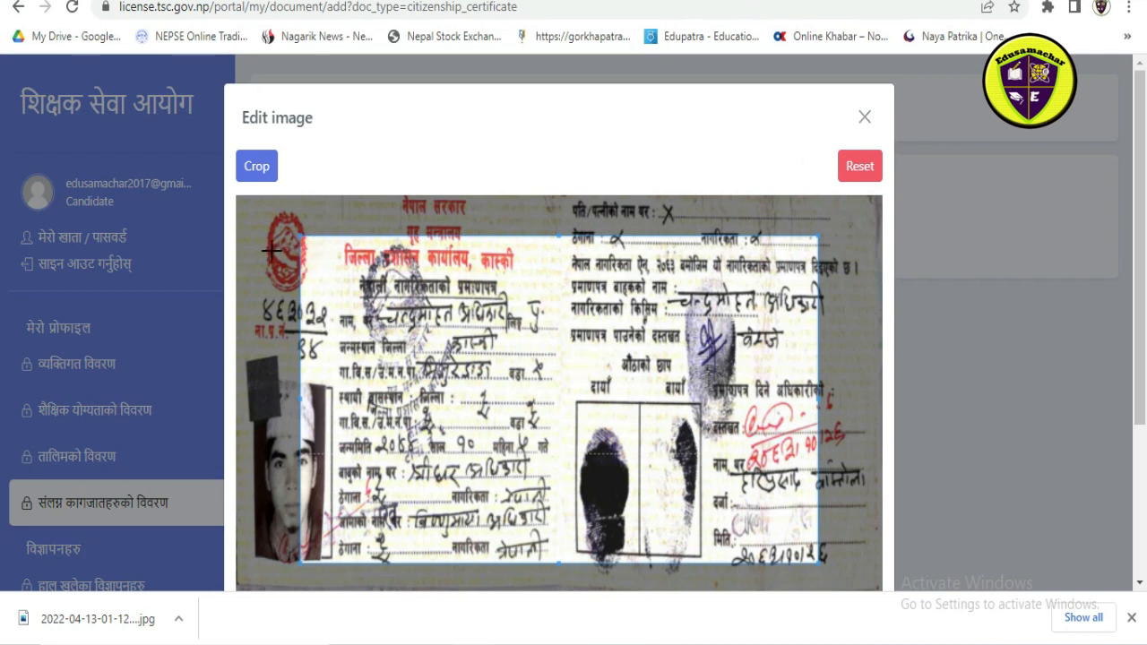
Step: Expand the crop area to the entire citizenship certificate image, crop it and upload the document
{"action": "left_click_drag", "start_coordinate": [301, 234], "coordinate": [235, 196]}
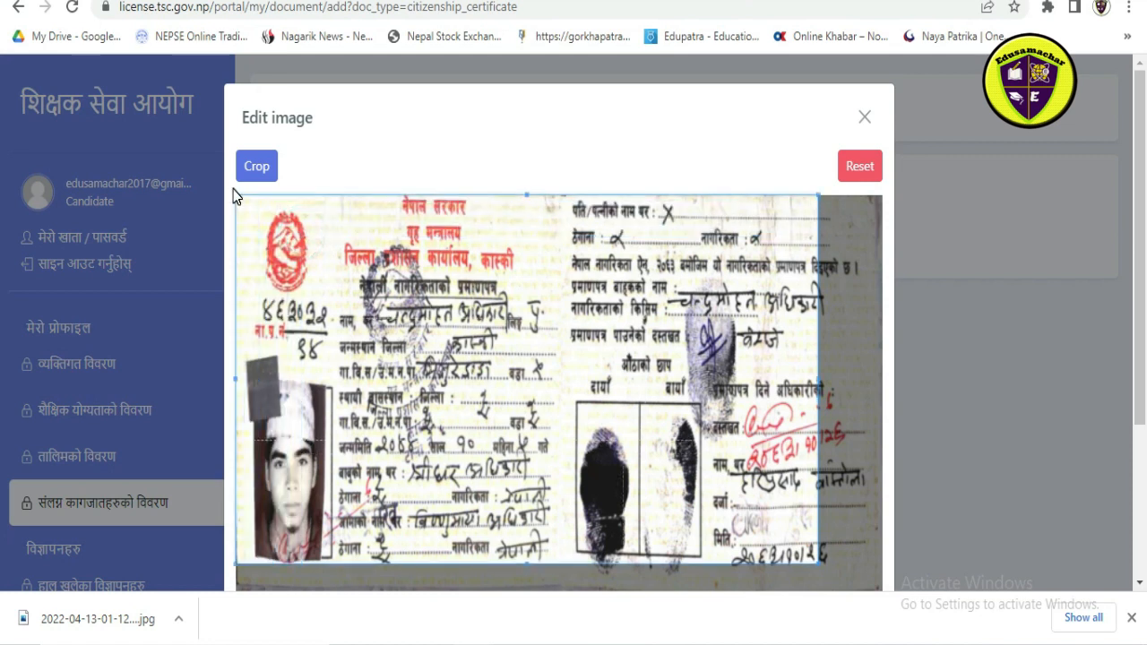
{"action": "left_click", "coordinate": [822, 562]}
{"action": "left_click_drag", "start_coordinate": [817, 568], "coordinate": [914, 608]}
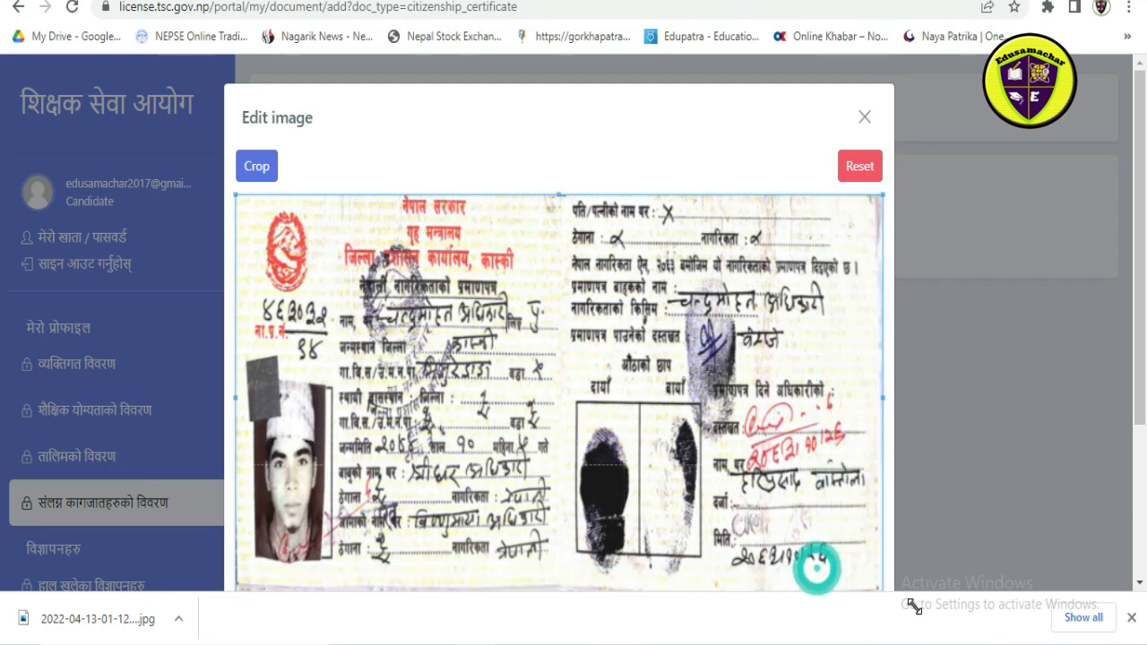
{"action": "left_click", "coordinate": [258, 165]}
{"action": "left_click", "coordinate": [397, 443]}
Step: Open the upload page for the mandatory minimum qualification transcript (न्यूनतम शैक्षिक योग्यताको लब्धांक पत्र) under the other documents
{"action": "scroll", "coordinate": [602, 408], "scroll_direction": "down", "scroll_amount": 1}
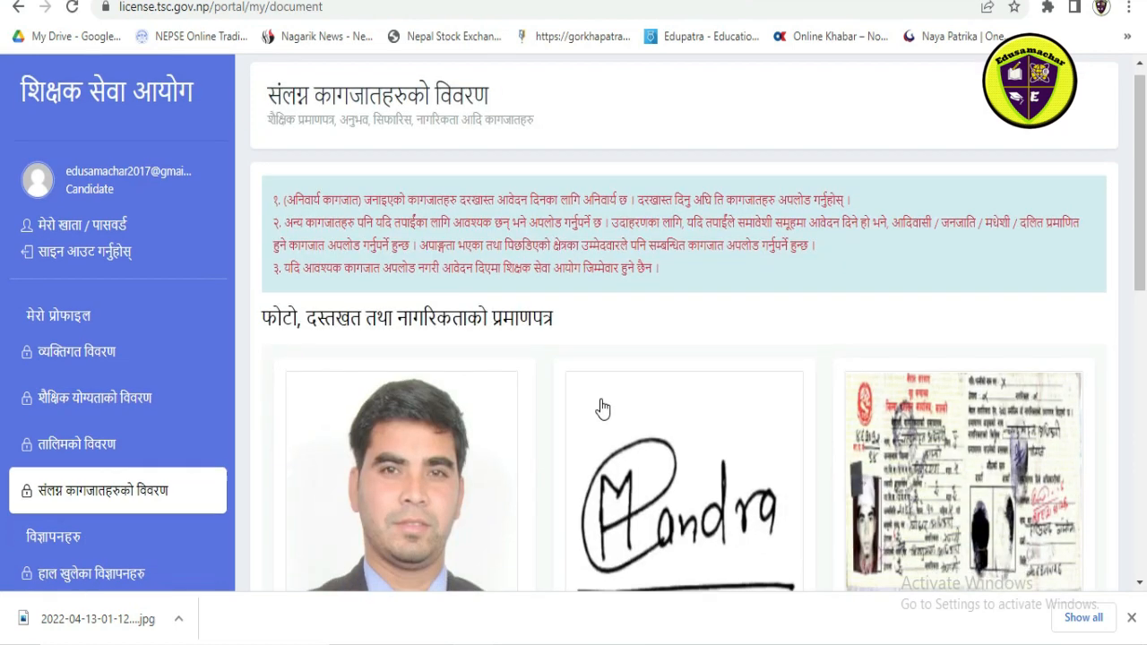
{"action": "scroll", "coordinate": [602, 409], "scroll_direction": "down", "scroll_amount": 5}
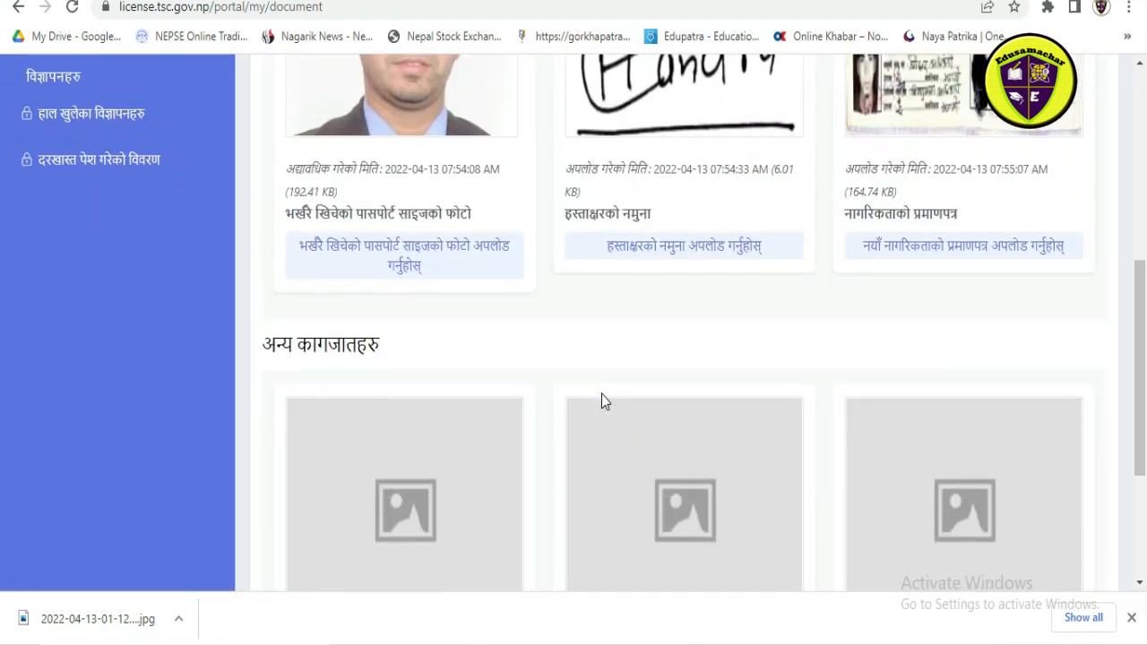
{"action": "scroll", "coordinate": [592, 391], "scroll_direction": "down", "scroll_amount": 2}
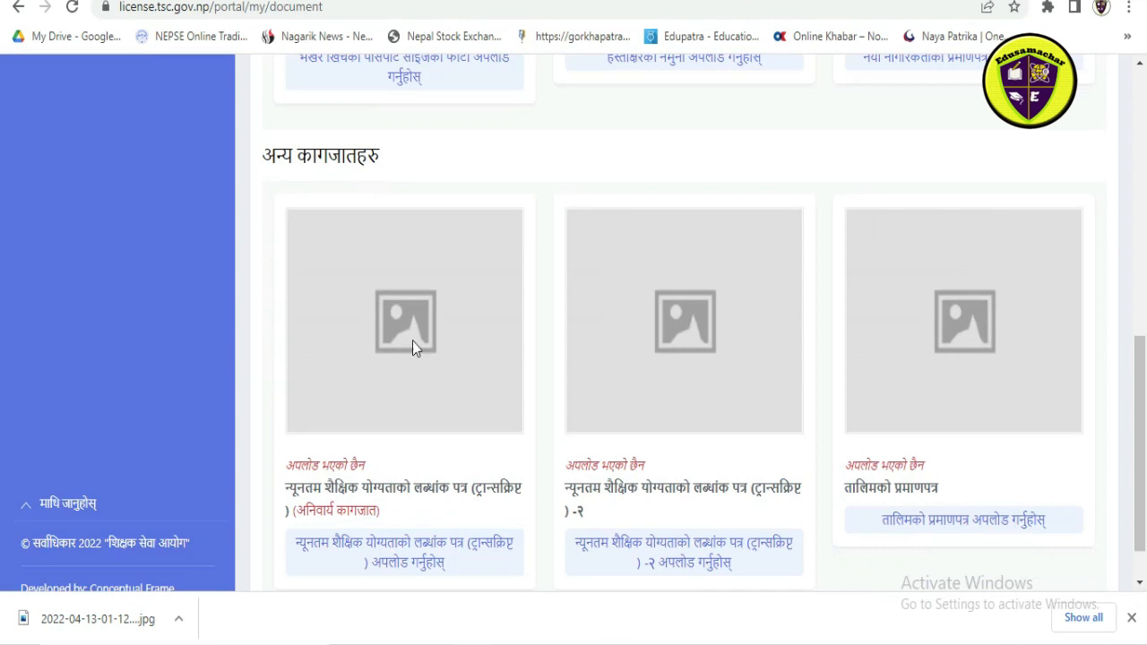
{"action": "scroll", "coordinate": [407, 417], "scroll_direction": "down", "scroll_amount": 1}
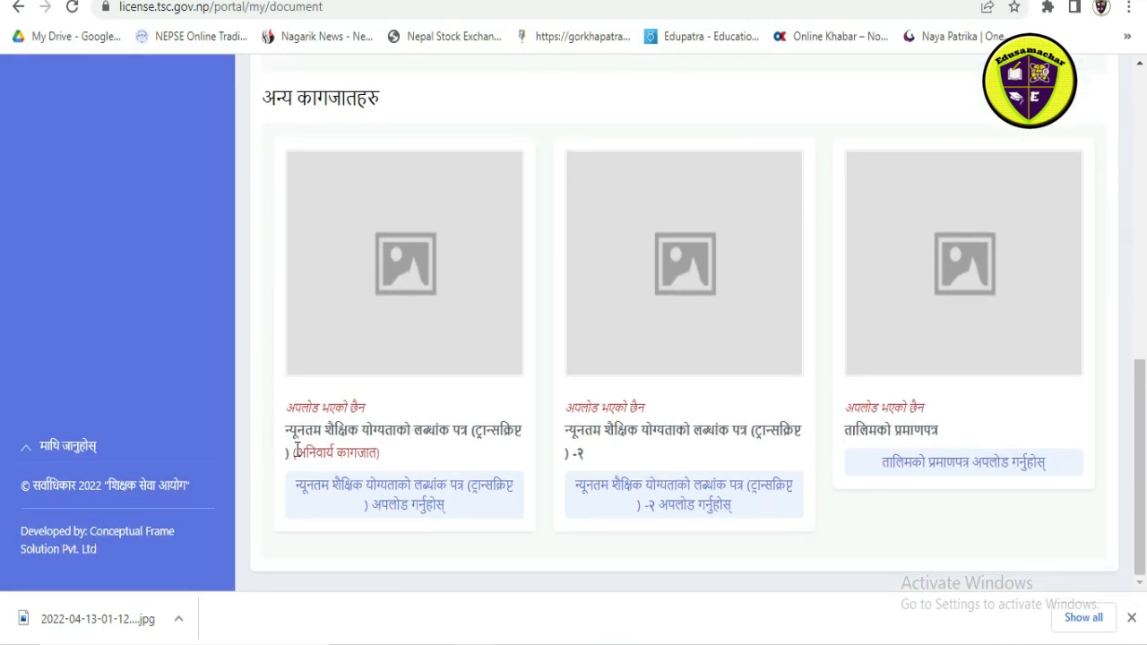
{"action": "left_click", "coordinate": [415, 485]}
Step: Try to load the image "msc marshit" from "New folder" as the transcript
{"action": "left_click", "coordinate": [340, 261]}
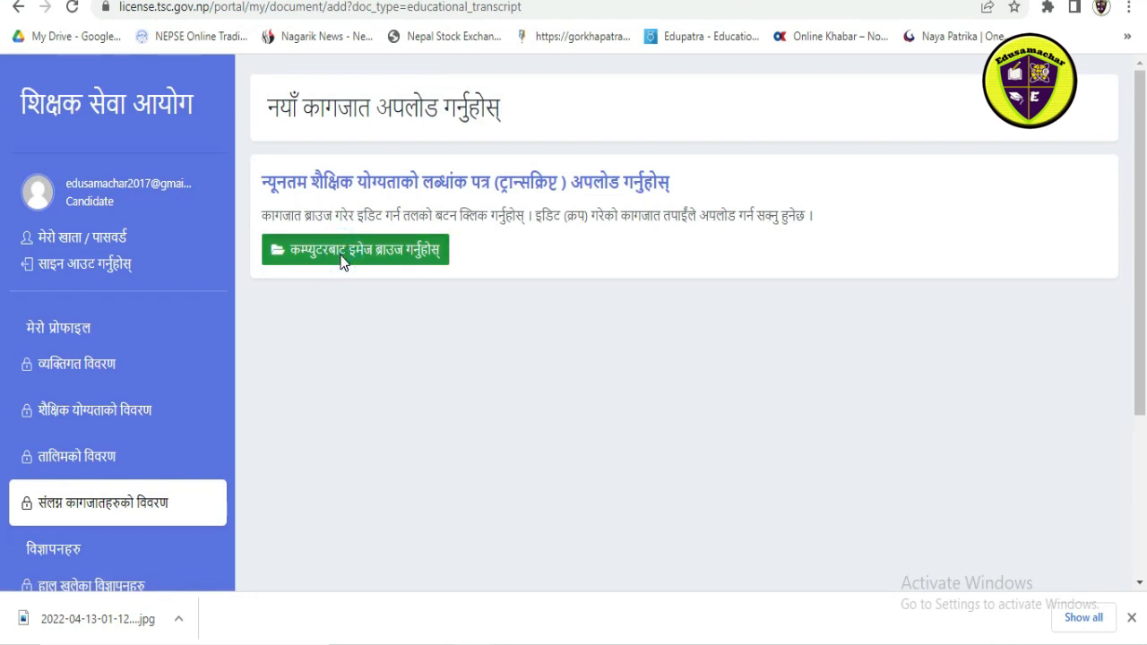
{"action": "scroll", "coordinate": [410, 246], "scroll_direction": "down", "scroll_amount": 1}
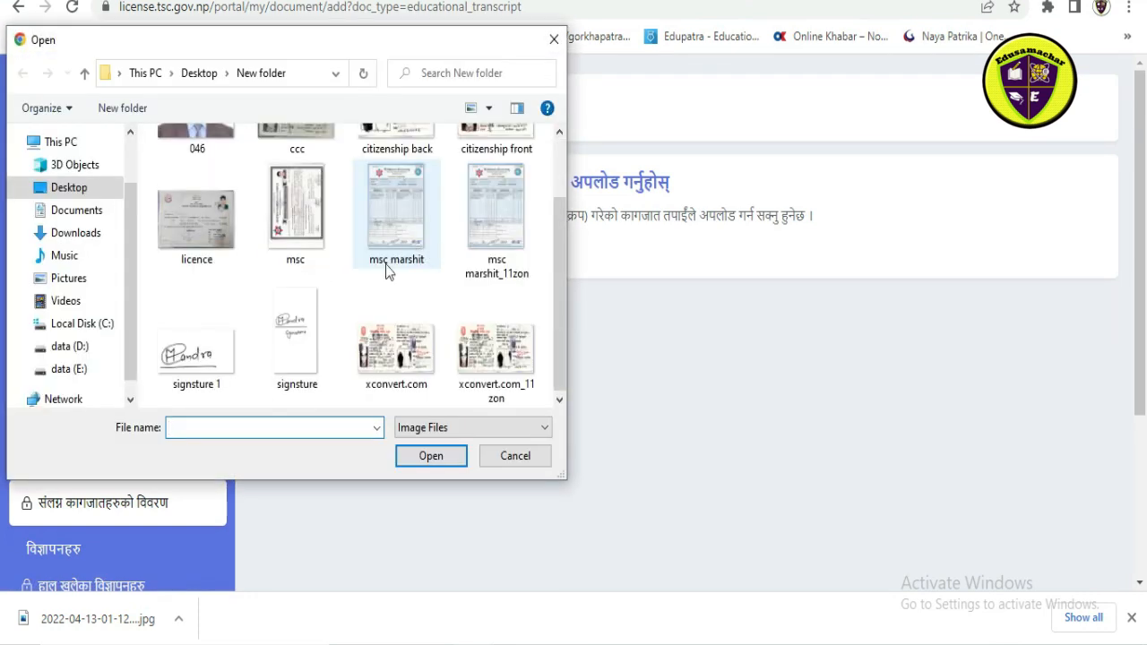
{"action": "left_click", "coordinate": [492, 235]}
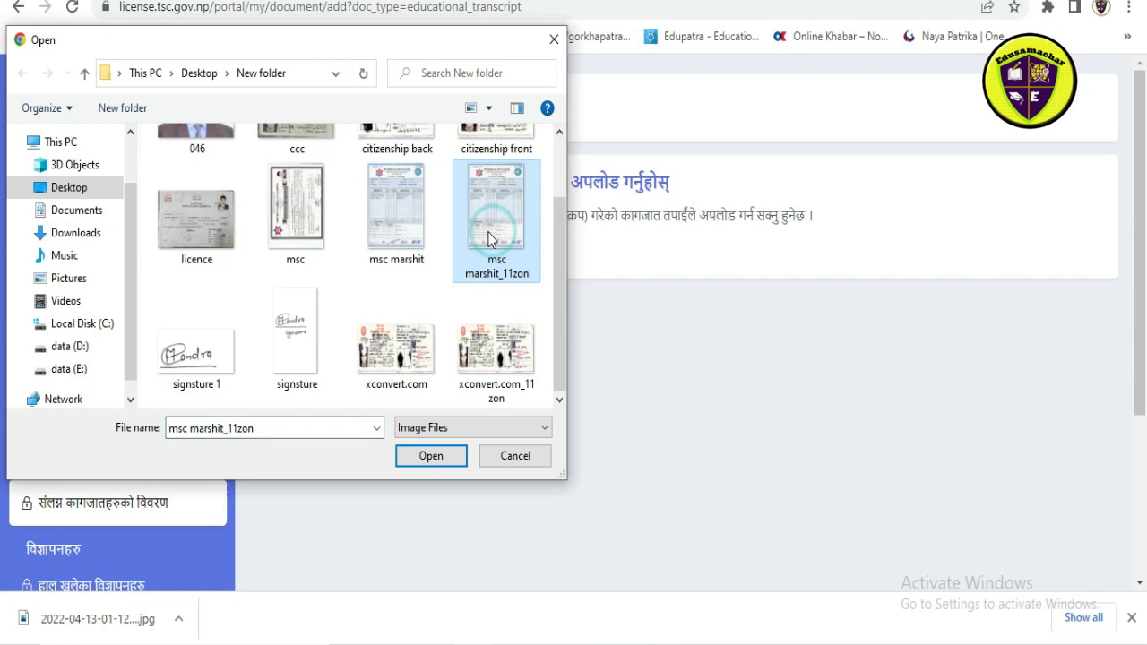
{"action": "left_click", "coordinate": [402, 223]}
{"action": "left_click", "coordinate": [429, 457]}
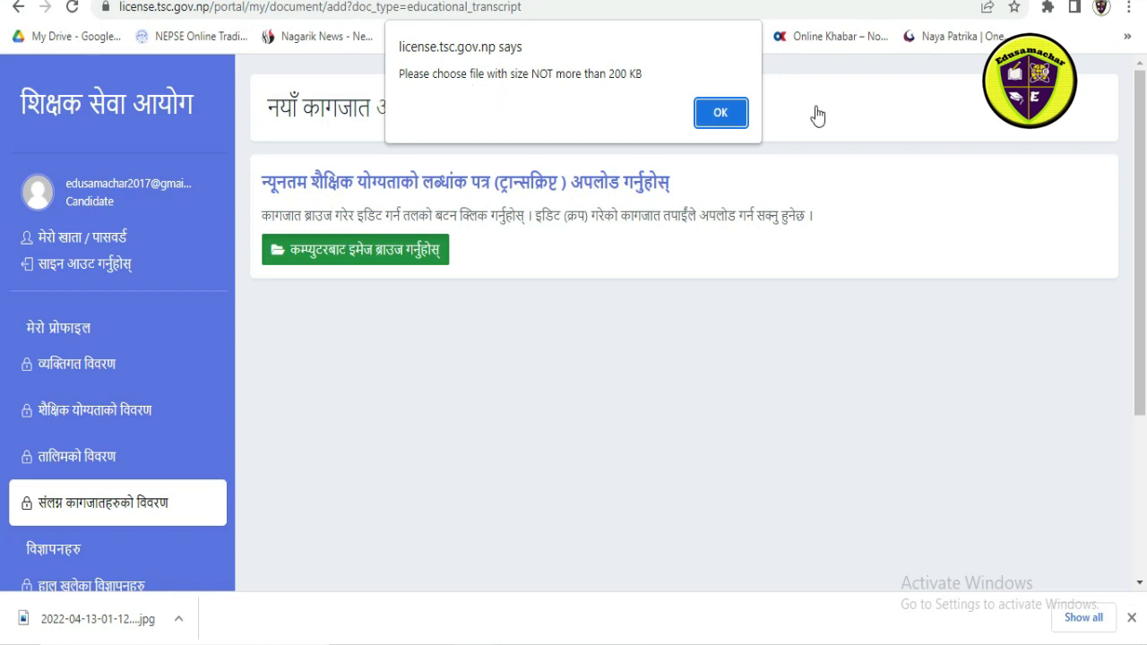
{"action": "left_click", "coordinate": [722, 113]}
Step: Load the image "msc marshit_11zon" from "New folder" as the transcript for cropping
{"action": "left_click", "coordinate": [421, 265]}
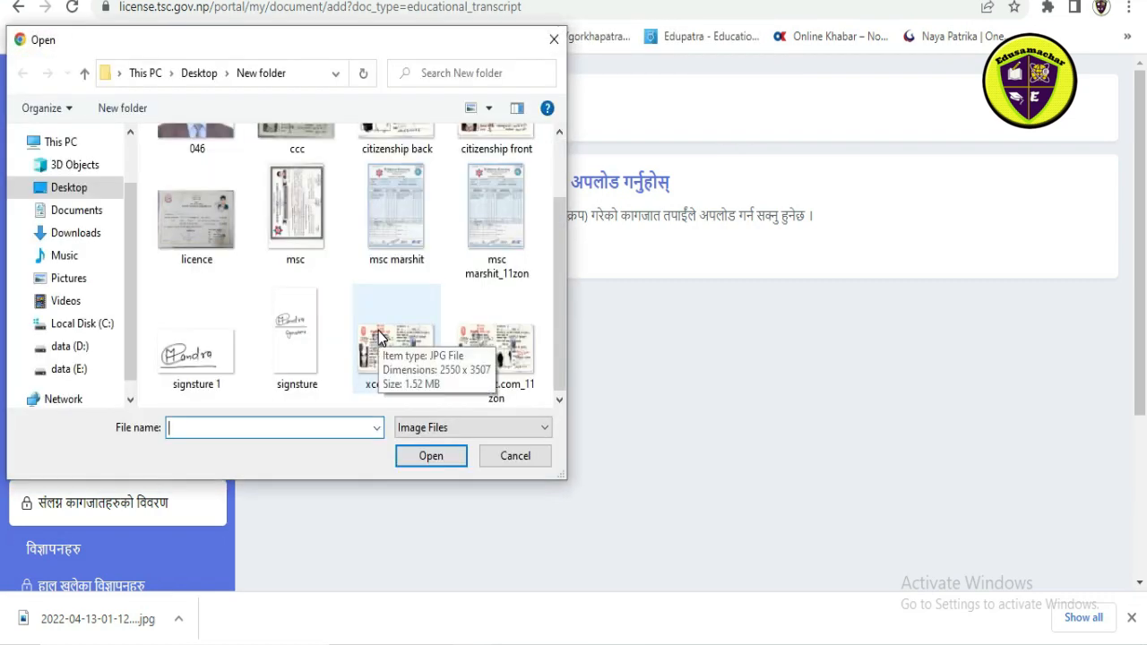
{"action": "left_click", "coordinate": [515, 231]}
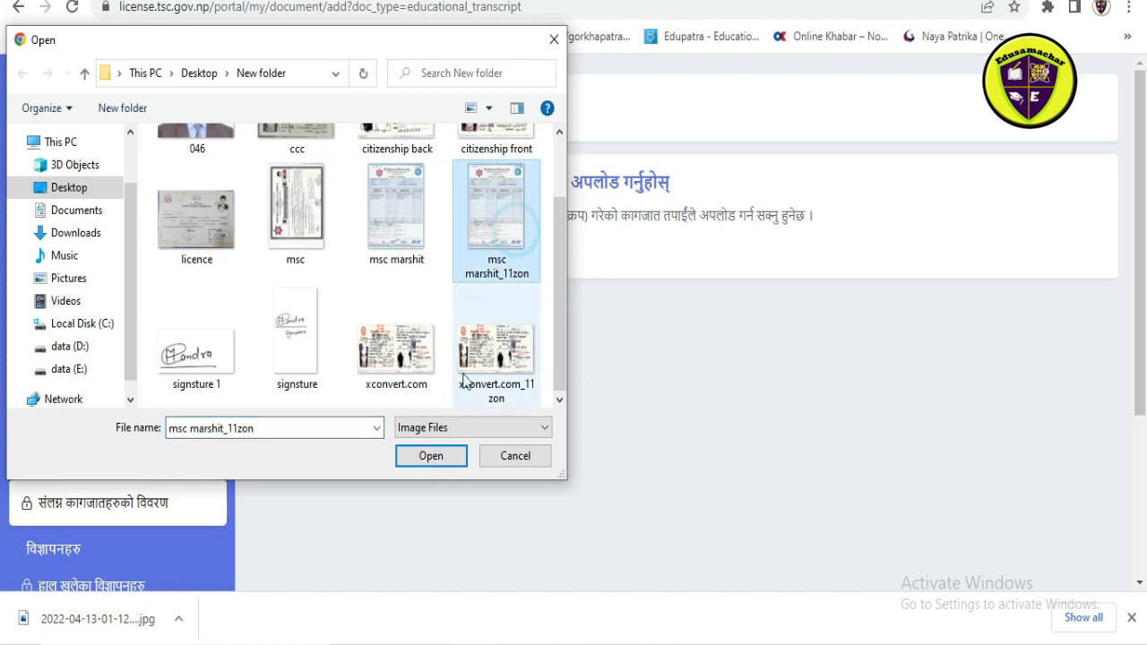
{"action": "left_click", "coordinate": [451, 455]}
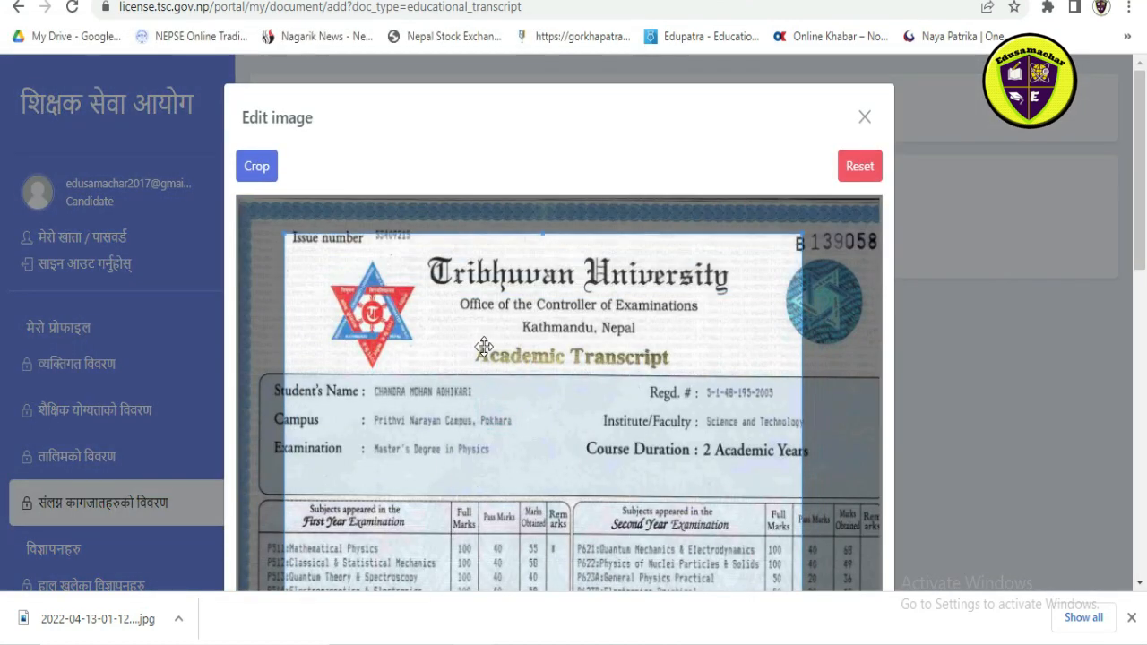
Step: Adjust the crop area on the academic transcript, crop it and upload the document
{"action": "left_click_drag", "start_coordinate": [483, 346], "coordinate": [484, 336]}
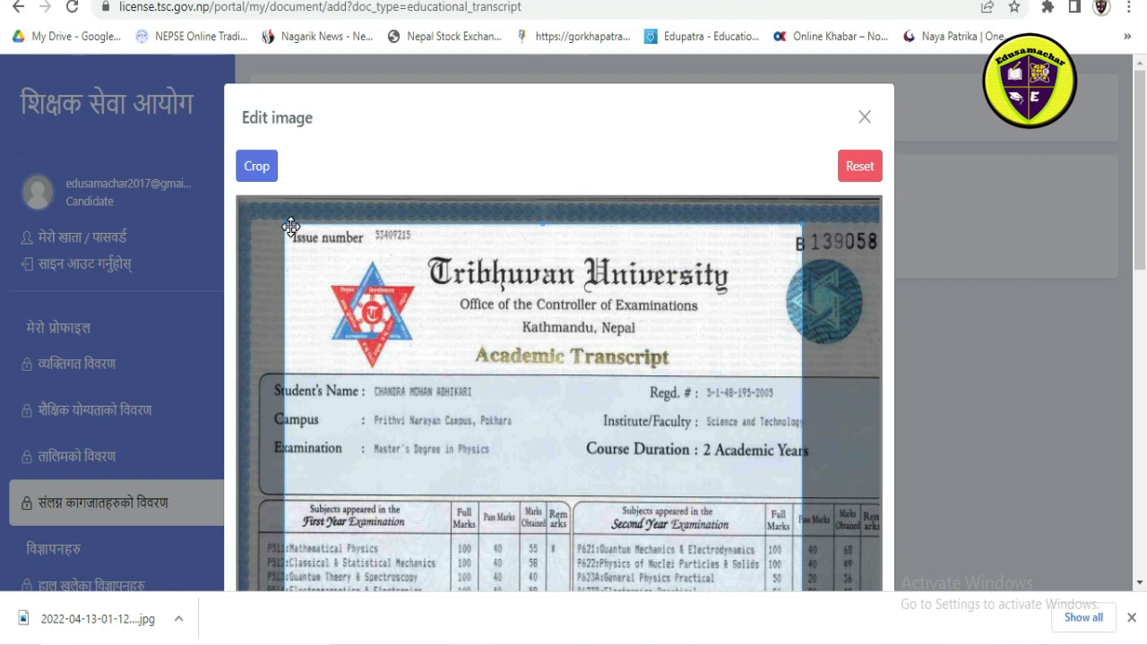
{"action": "left_click", "coordinate": [256, 166]}
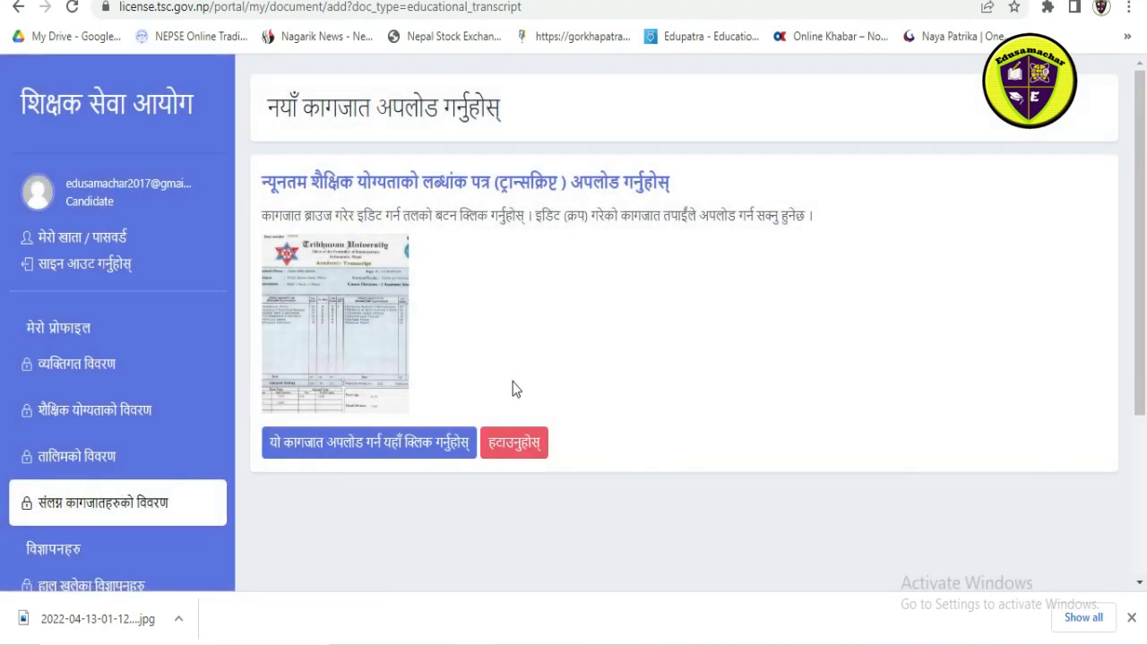
{"action": "left_click", "coordinate": [417, 439]}
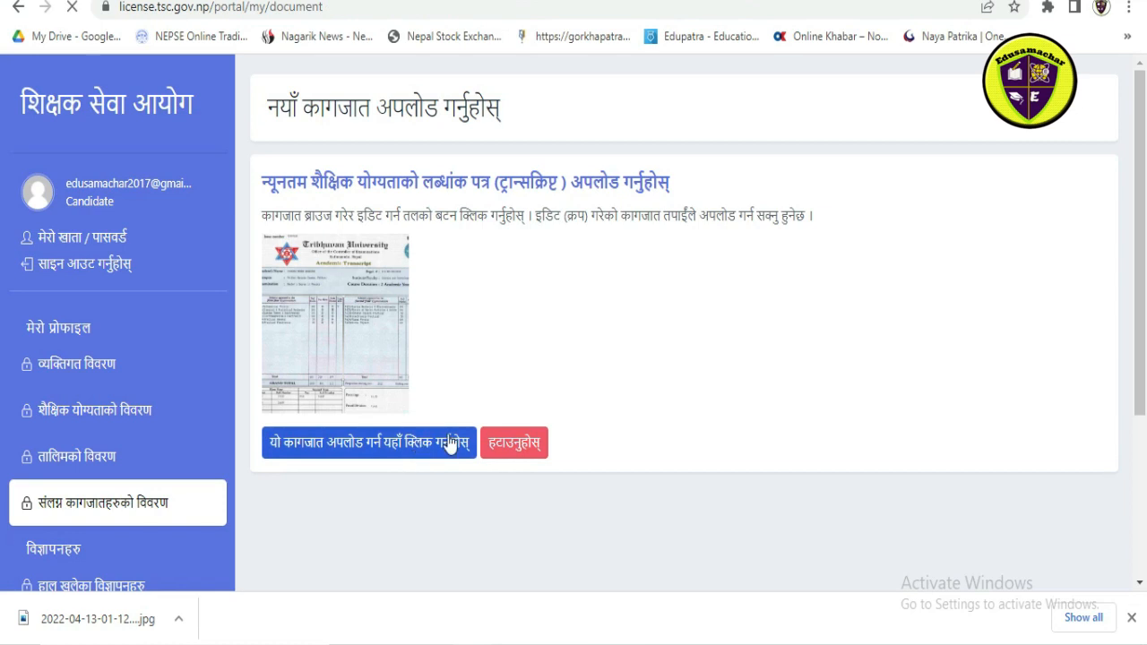
Step: Review the uploaded photo, signature, citizenship and transcript entries along with the second transcript and training certificate slots
{"action": "scroll", "coordinate": [665, 385], "scroll_direction": "down", "scroll_amount": 8}
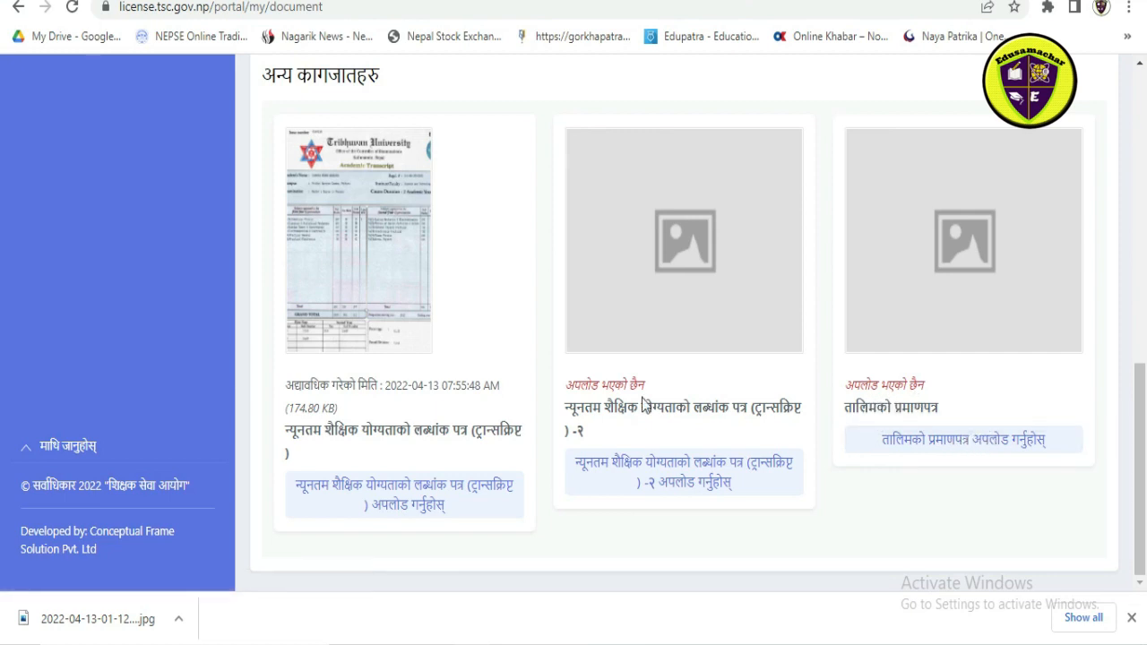
{"action": "scroll", "coordinate": [524, 415], "scroll_direction": "up", "scroll_amount": 4}
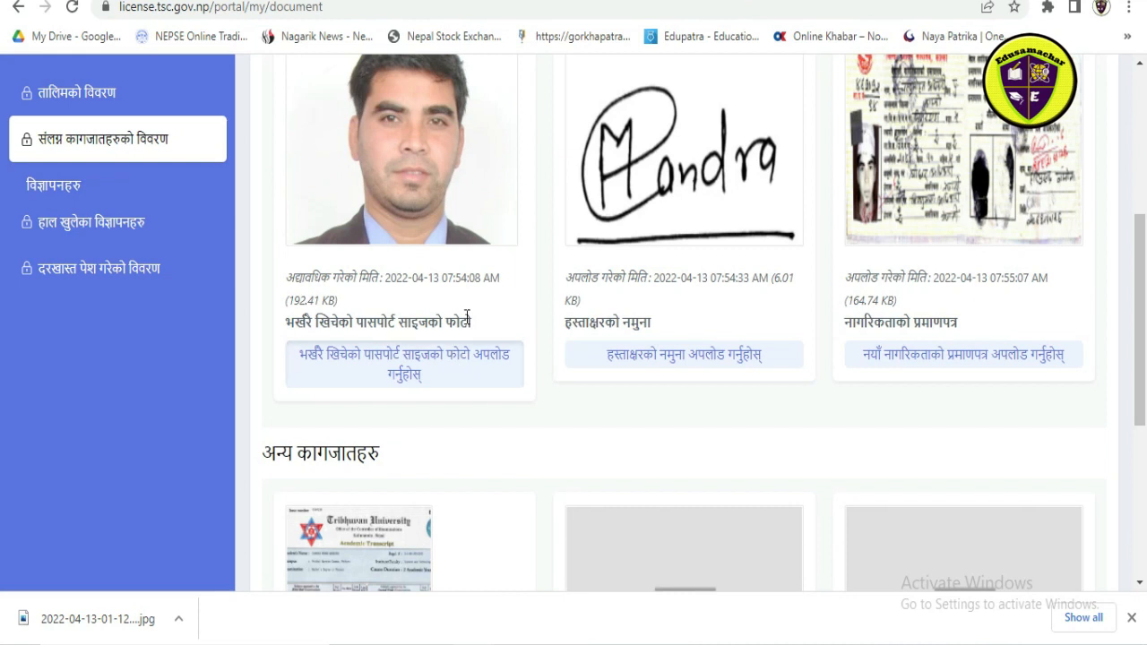
{"action": "scroll", "coordinate": [726, 381], "scroll_direction": "down", "scroll_amount": 3}
{"action": "scroll", "coordinate": [560, 394], "scroll_direction": "down", "scroll_amount": 1}
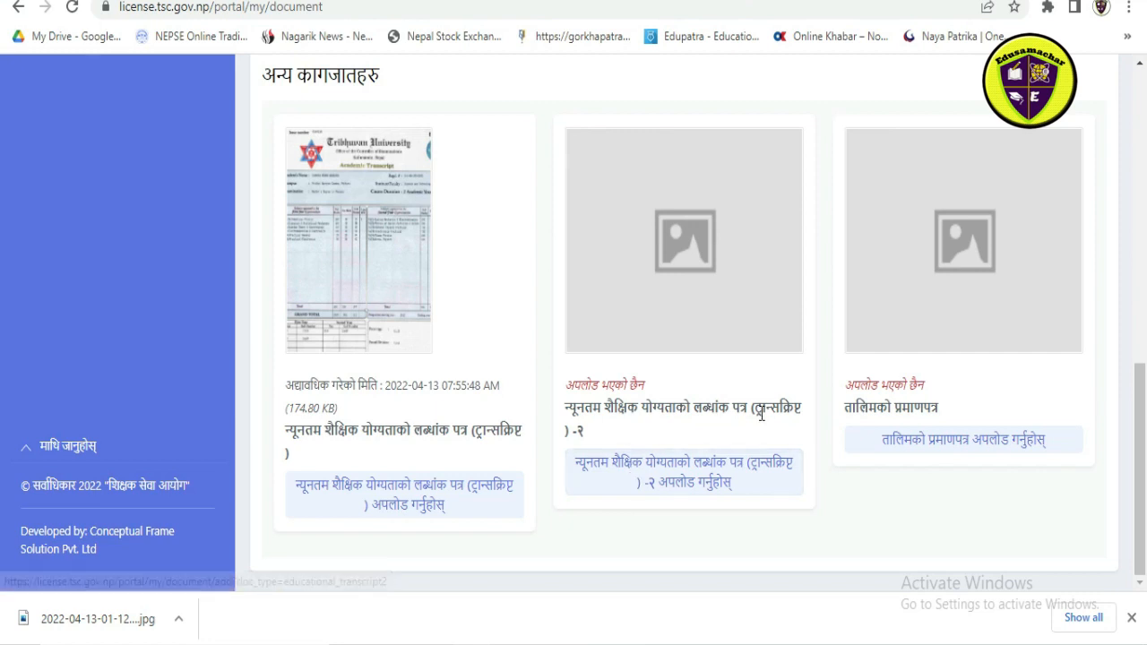
{"action": "scroll", "coordinate": [514, 297], "scroll_direction": "up", "scroll_amount": 10}
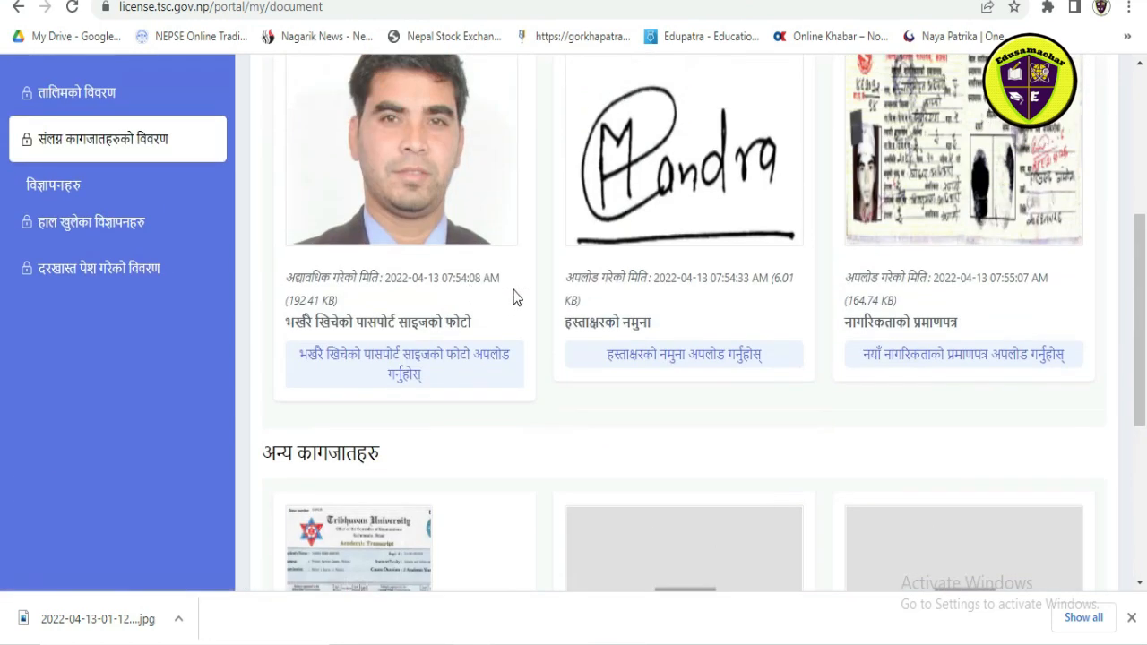
{"action": "scroll", "coordinate": [339, 365], "scroll_direction": "down", "scroll_amount": 2}
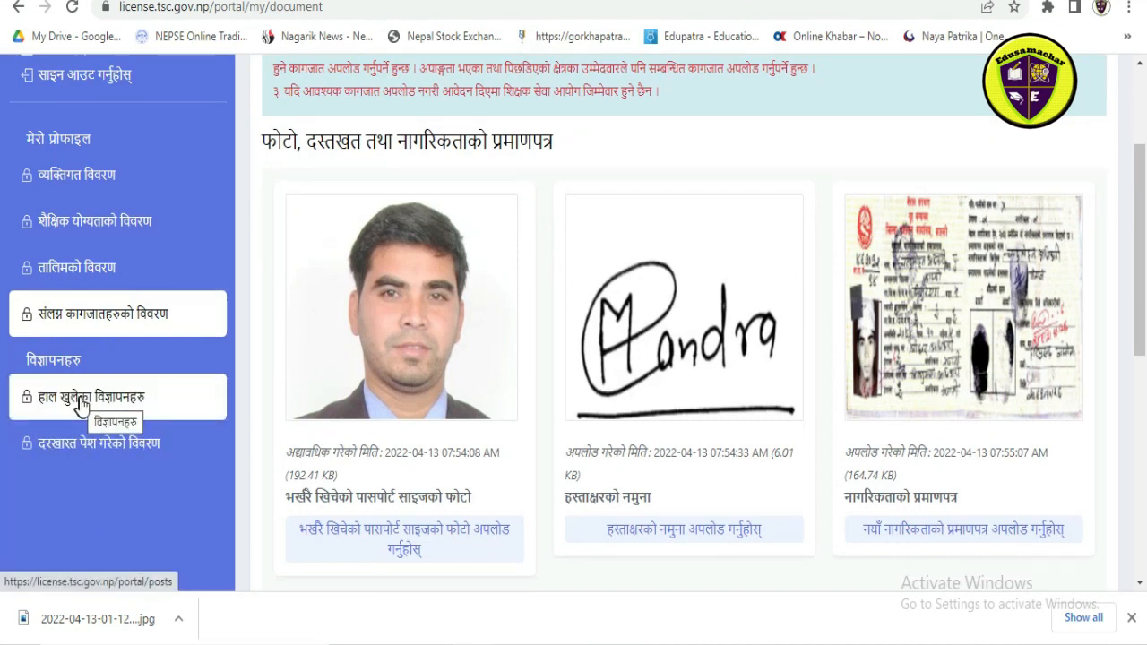
Step: Open the currently open vacancies and start an application for the teaching licence (अध्यापन अनुमतिपत्र) vacancy
{"action": "scroll", "coordinate": [378, 361], "scroll_direction": "down", "scroll_amount": 1}
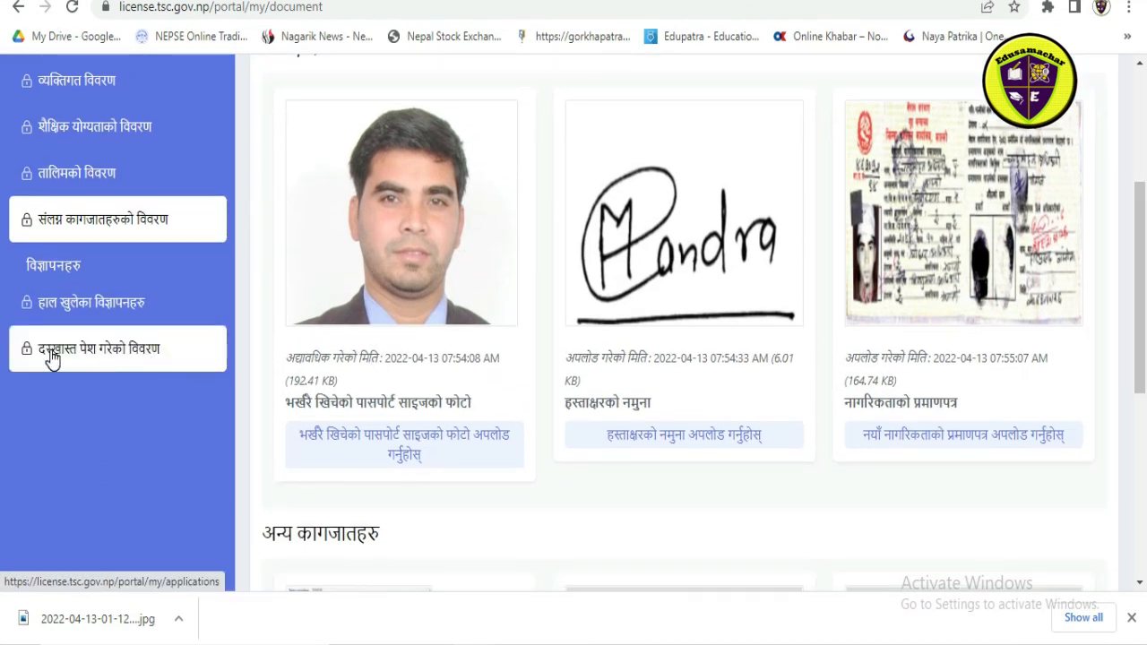
{"action": "left_click", "coordinate": [79, 307]}
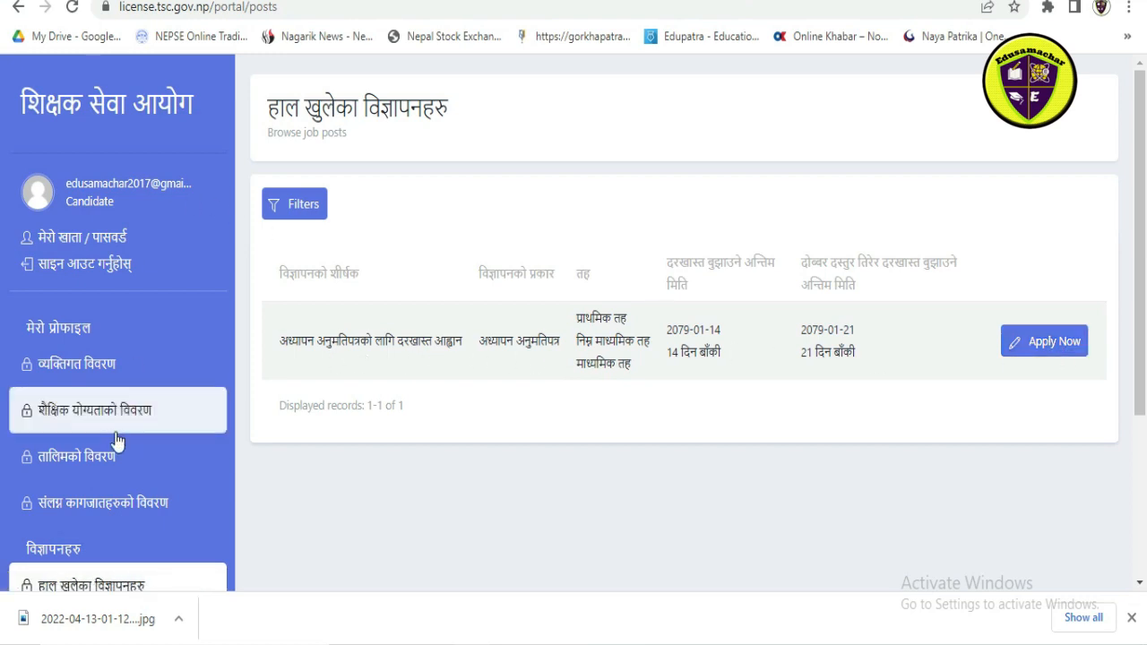
{"action": "scroll", "coordinate": [123, 368], "scroll_direction": "down", "scroll_amount": 3}
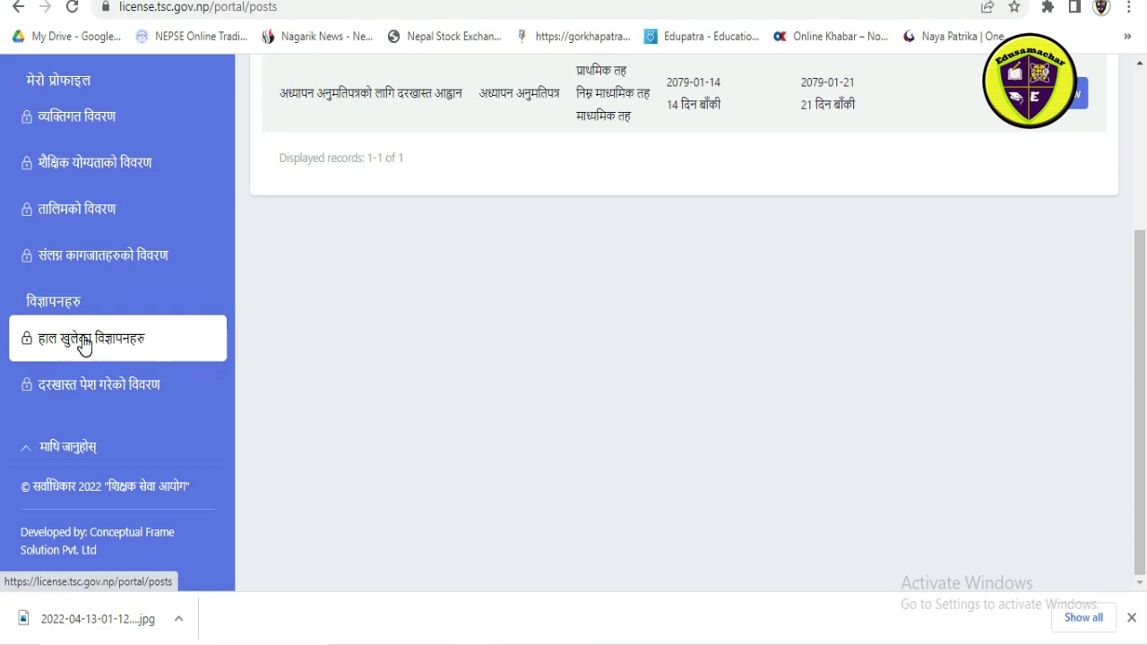
{"action": "scroll", "coordinate": [698, 282], "scroll_direction": "up", "scroll_amount": 1}
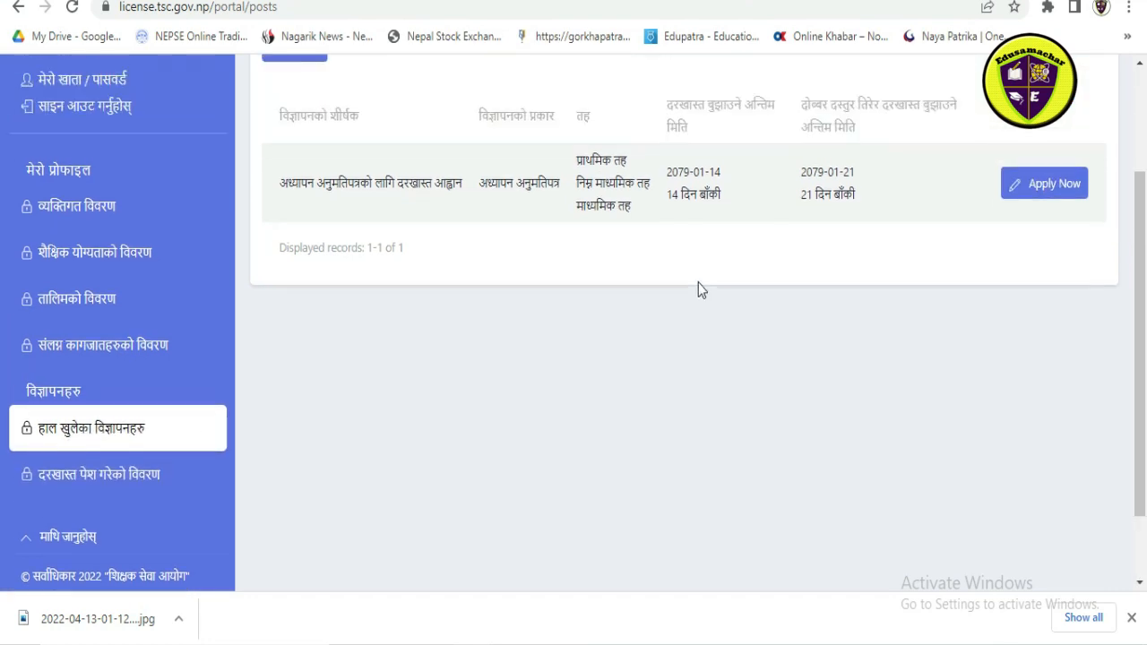
{"action": "left_click", "coordinate": [1049, 202]}
Step: Set the application level to माध्यमिक तह and the training type to तालिम अप्राप्त
{"action": "left_click", "coordinate": [583, 252]}
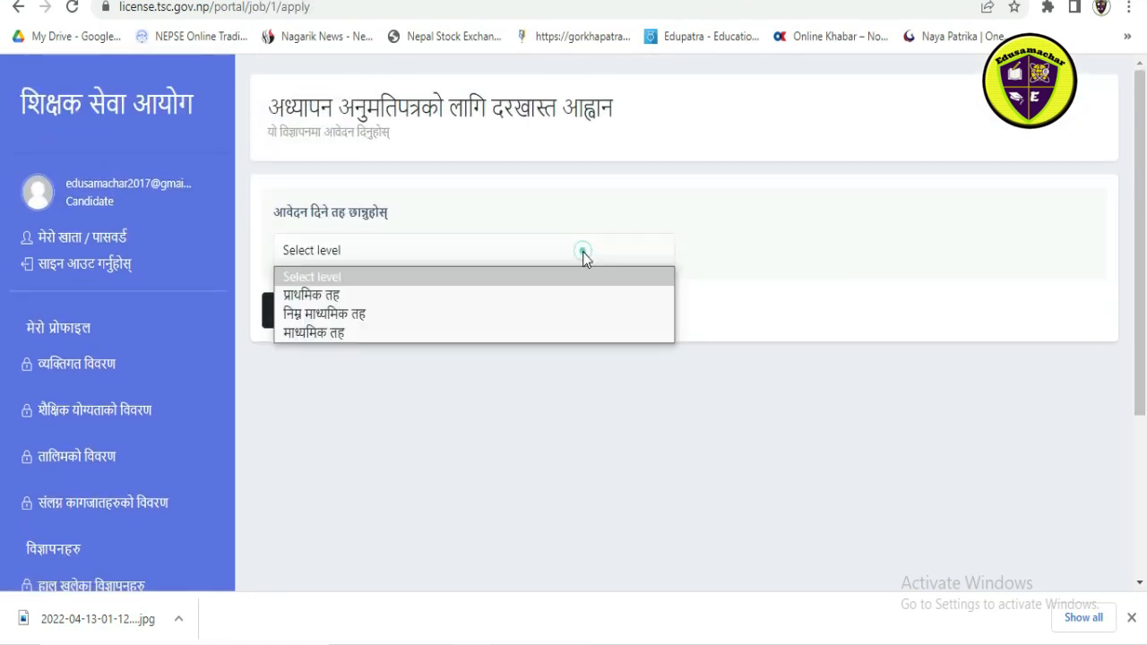
{"action": "left_click", "coordinate": [389, 333]}
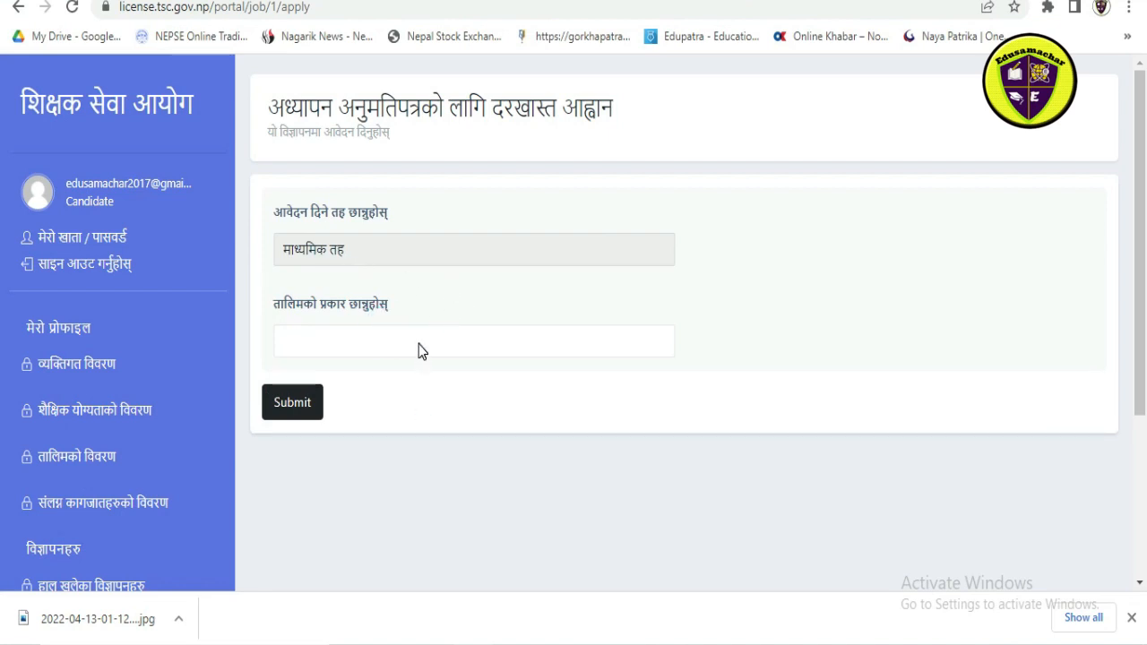
{"action": "left_click", "coordinate": [418, 344]}
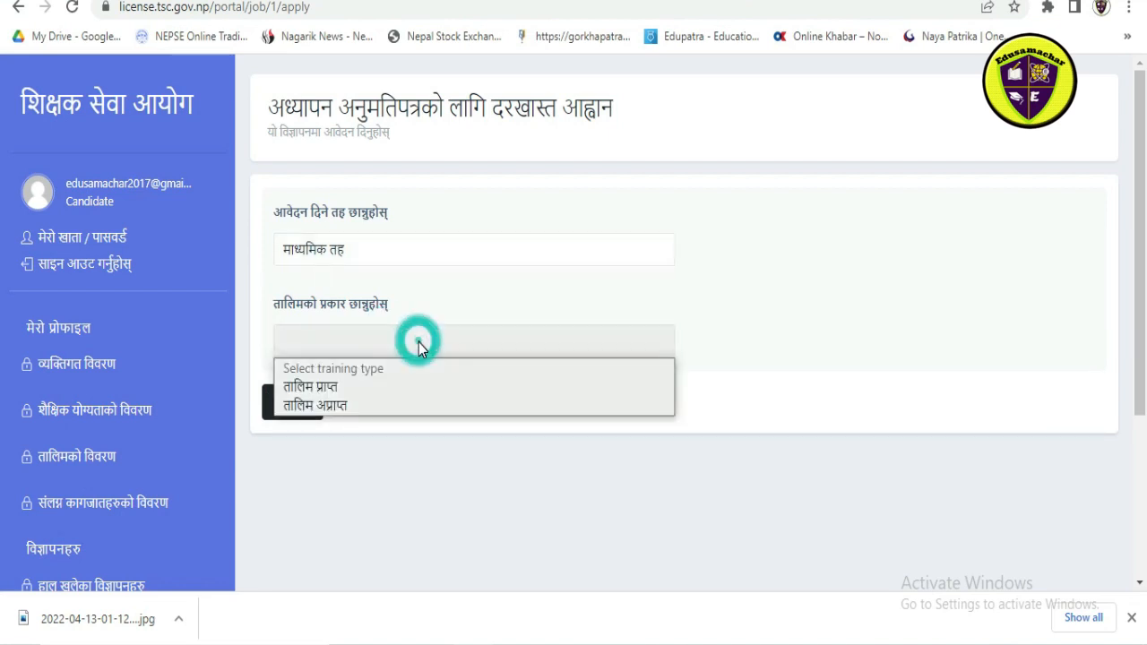
{"action": "left_click", "coordinate": [350, 405]}
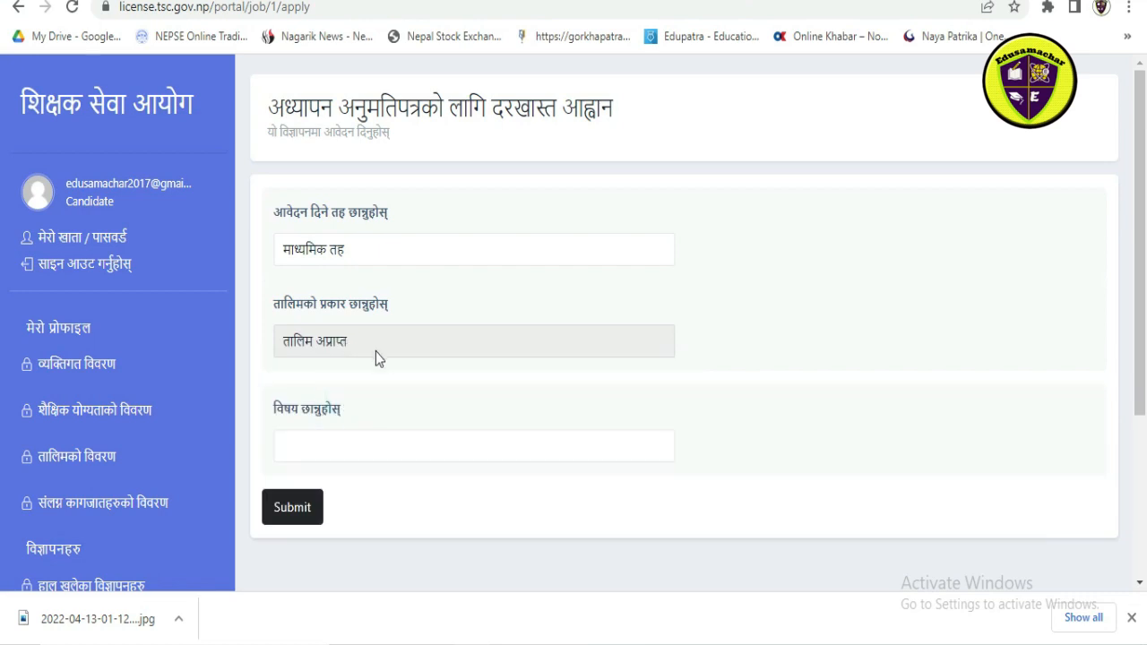
Step: Choose विज्ञान as the subject and गण्डकी प्रदेश as the exam province
{"action": "scroll", "coordinate": [418, 399], "scroll_direction": "down", "scroll_amount": 3}
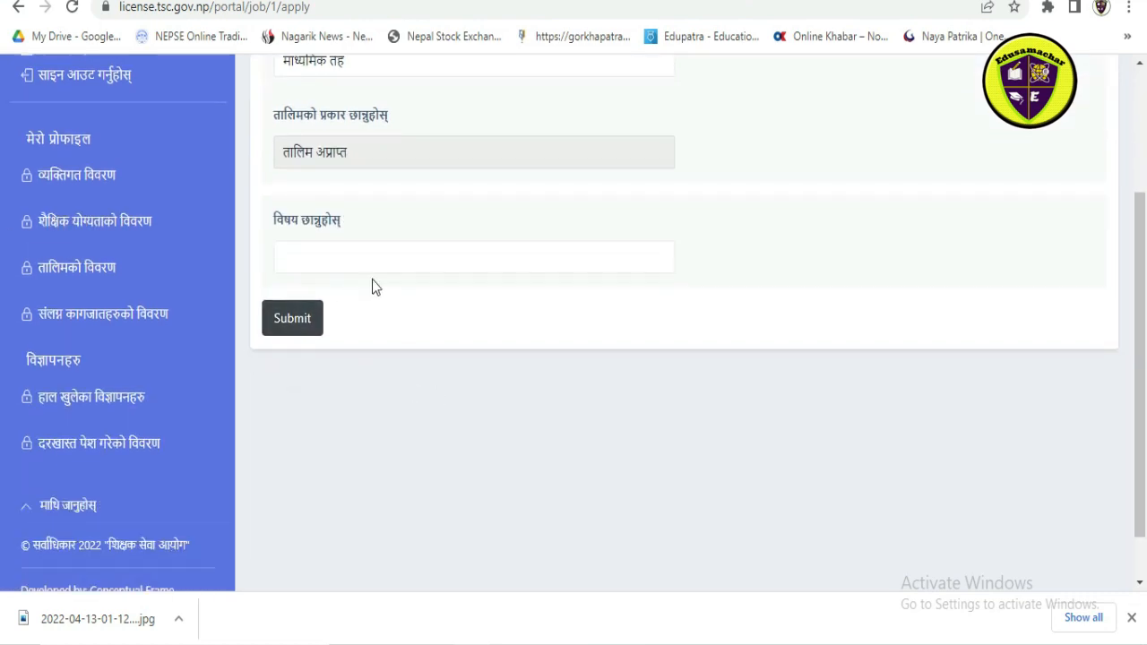
{"action": "left_click", "coordinate": [379, 255]}
{"action": "left_click", "coordinate": [313, 339]}
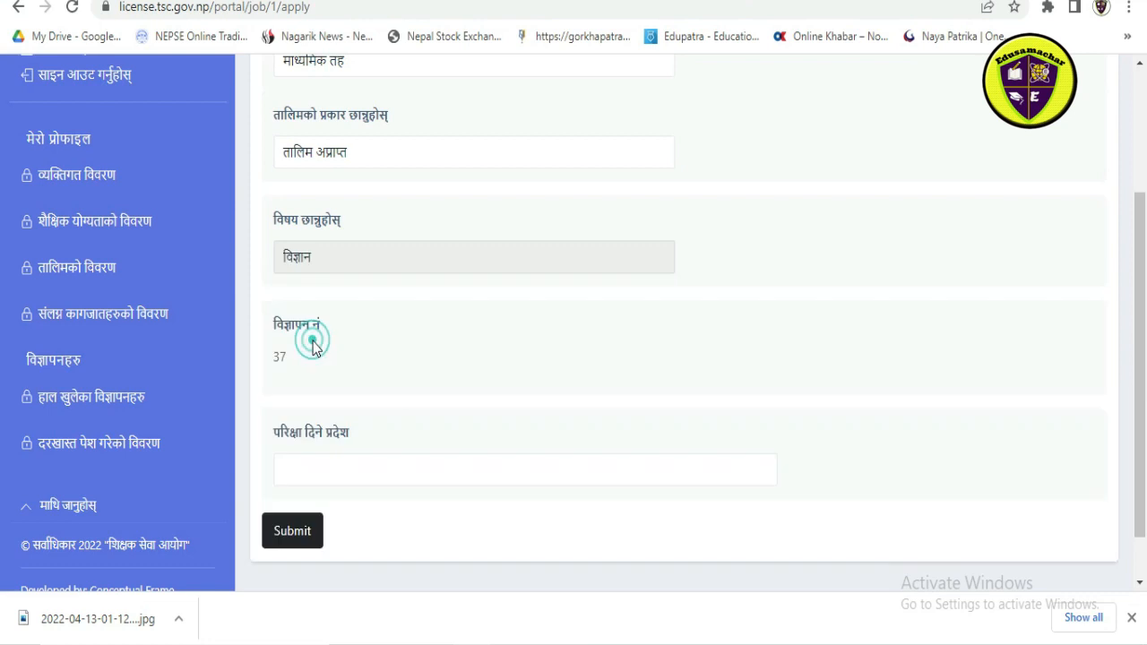
{"action": "scroll", "coordinate": [347, 420], "scroll_direction": "down", "scroll_amount": 1}
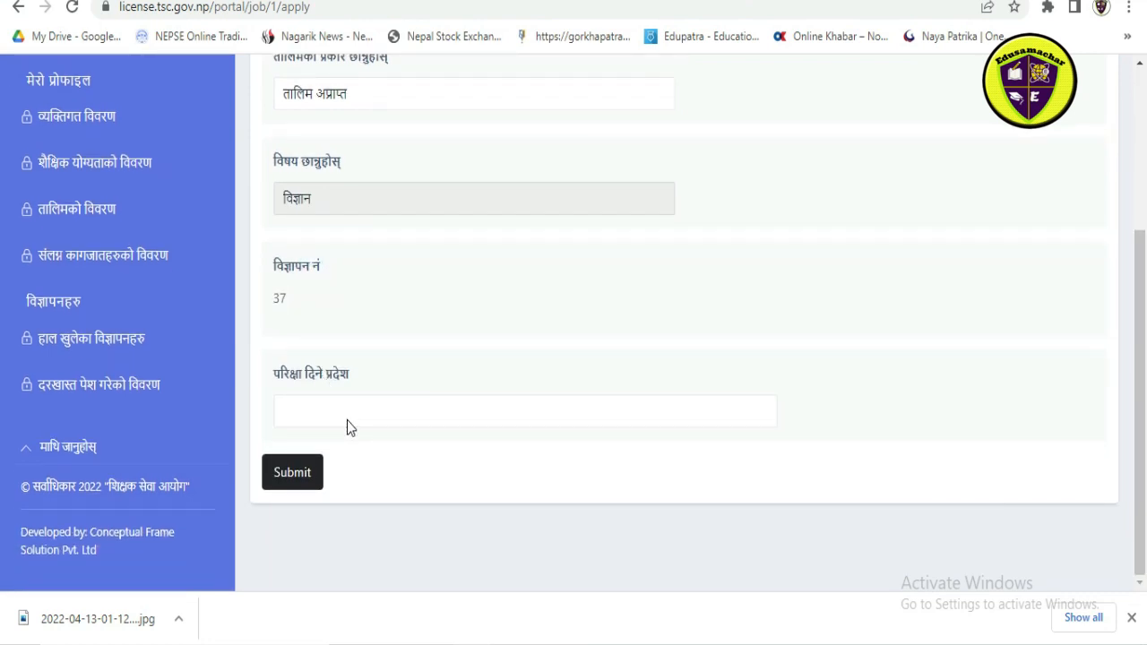
{"action": "left_click", "coordinate": [428, 408]}
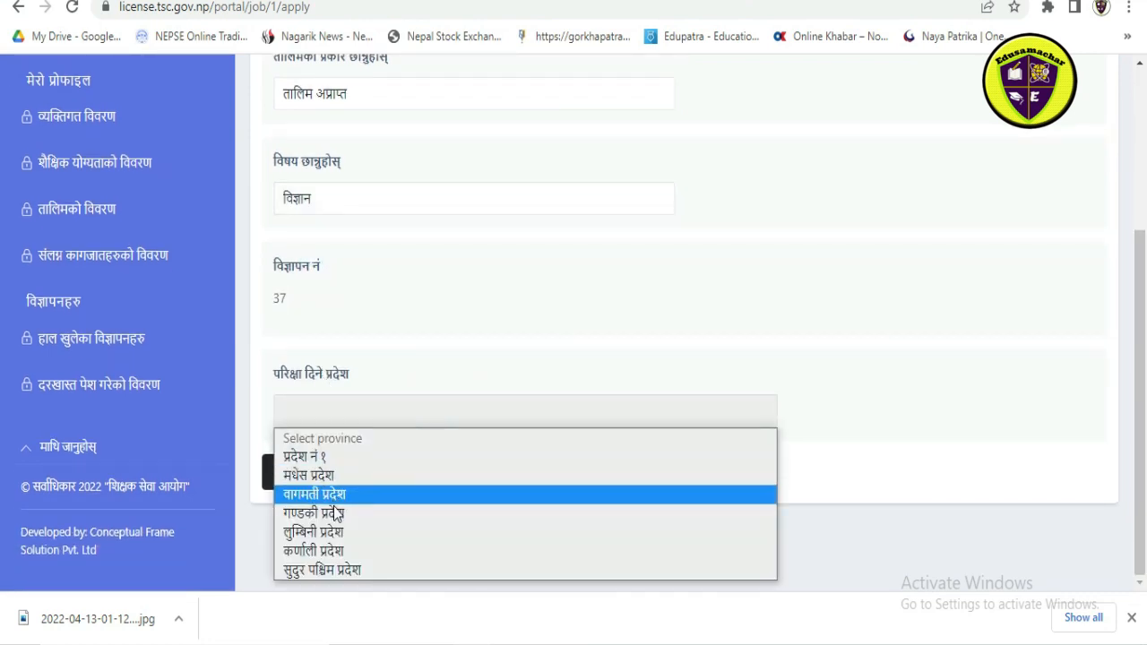
{"action": "left_click", "coordinate": [336, 513]}
Step: Check the personal, education, training and document details in the application and accept the declaration that they are true
{"action": "scroll", "coordinate": [366, 437], "scroll_direction": "down", "scroll_amount": 4}
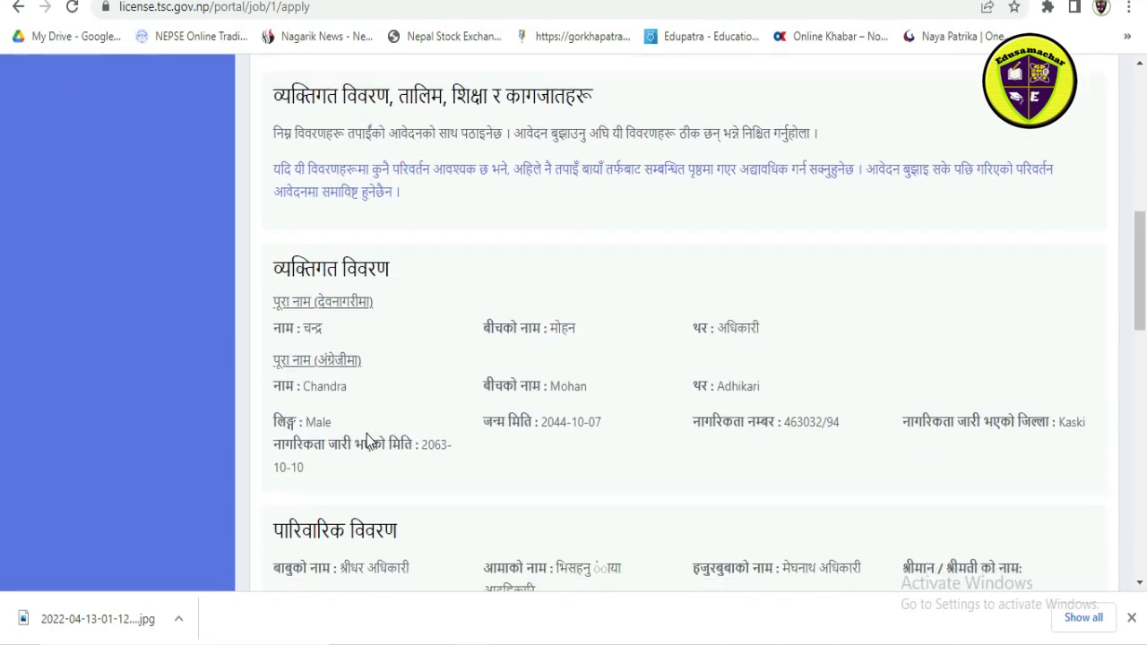
{"action": "scroll", "coordinate": [367, 439], "scroll_direction": "down", "scroll_amount": 10}
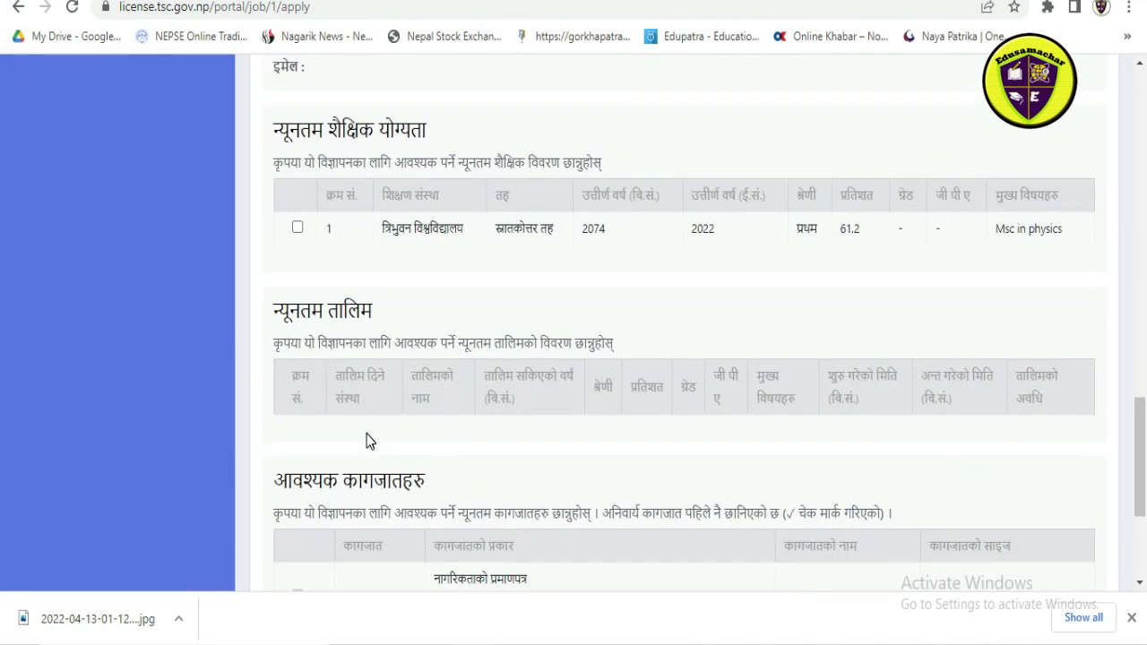
{"action": "scroll", "coordinate": [366, 439], "scroll_direction": "up", "scroll_amount": 10}
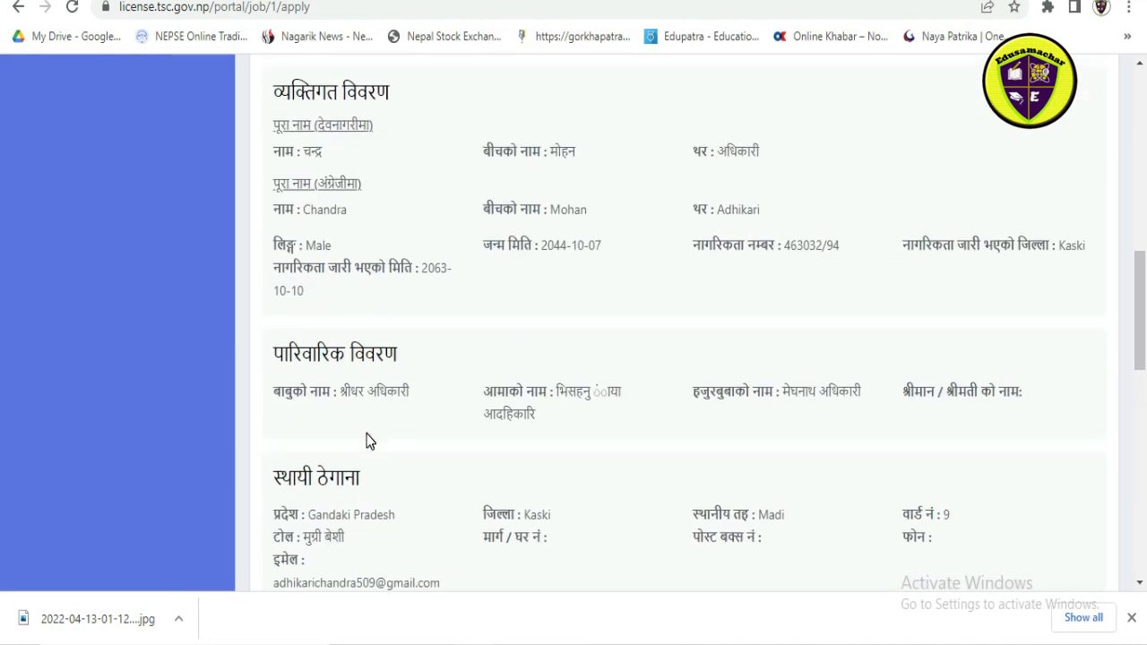
{"action": "scroll", "coordinate": [366, 434], "scroll_direction": "down", "scroll_amount": 10}
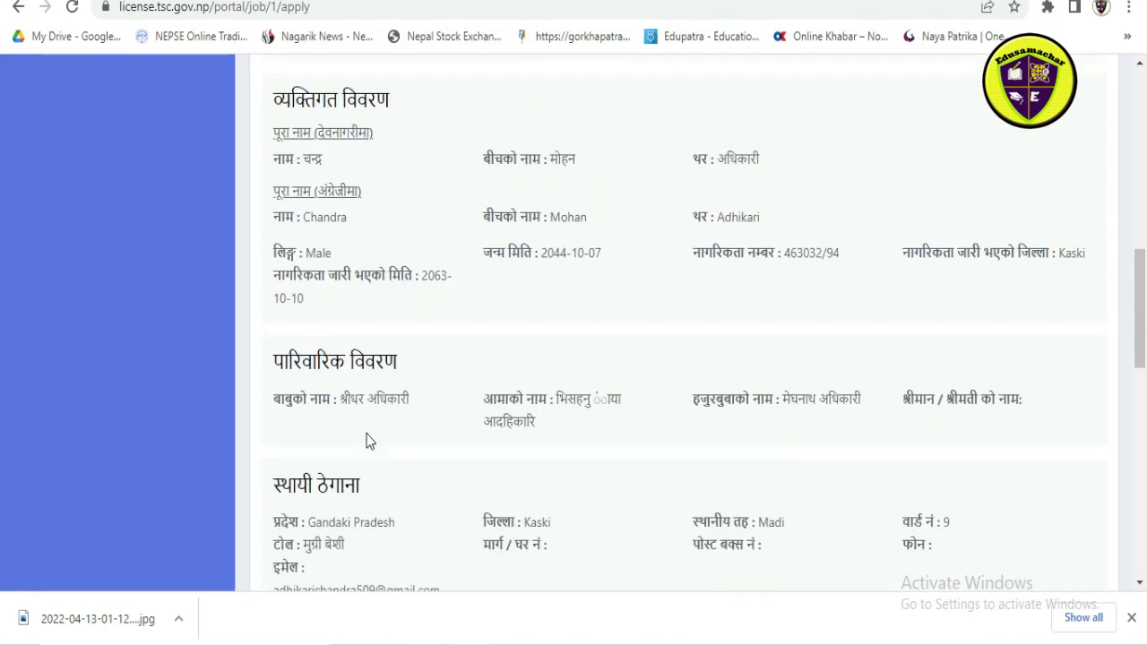
{"action": "scroll", "coordinate": [366, 434], "scroll_direction": "down", "scroll_amount": 4}
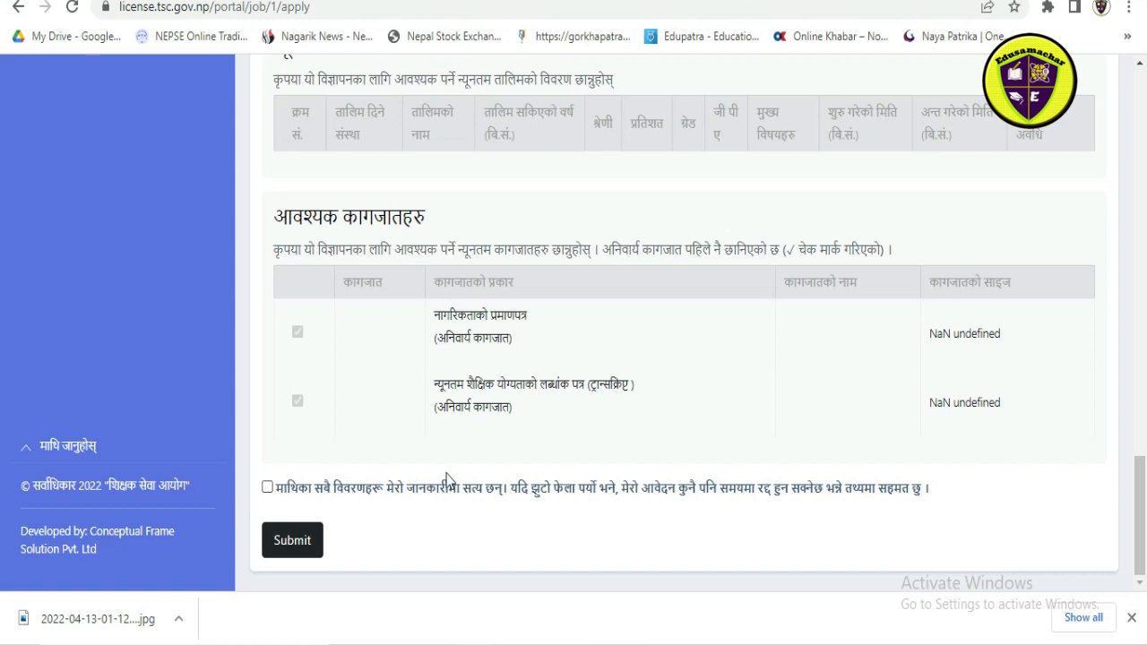
{"action": "left_click", "coordinate": [267, 489]}
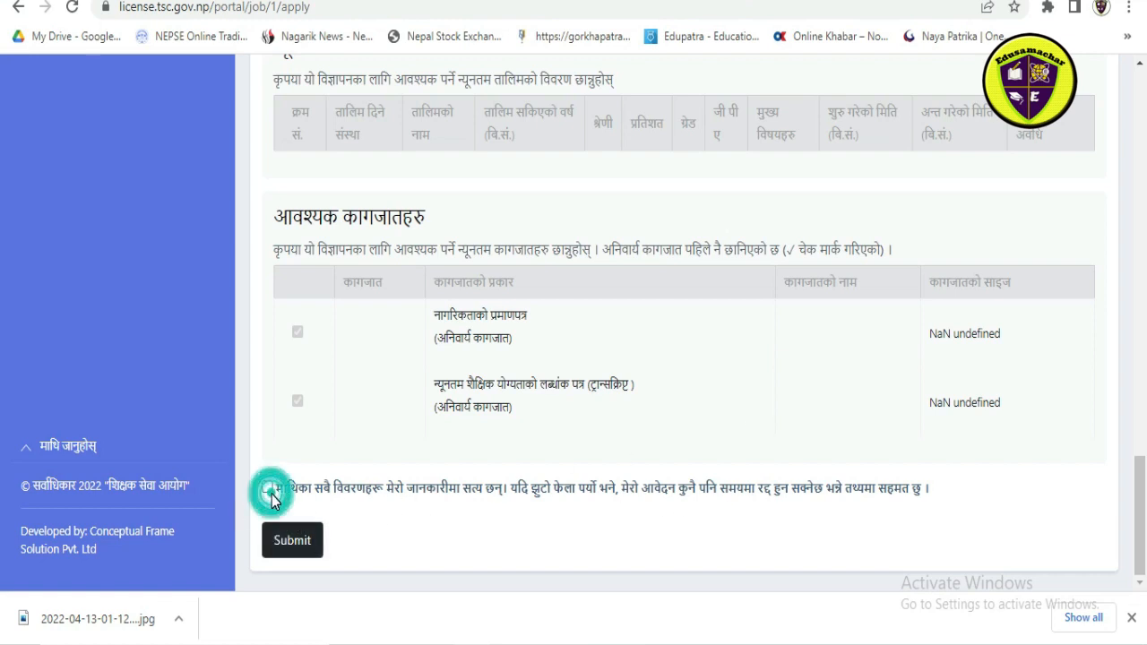
{"action": "left_click", "coordinate": [267, 488]}
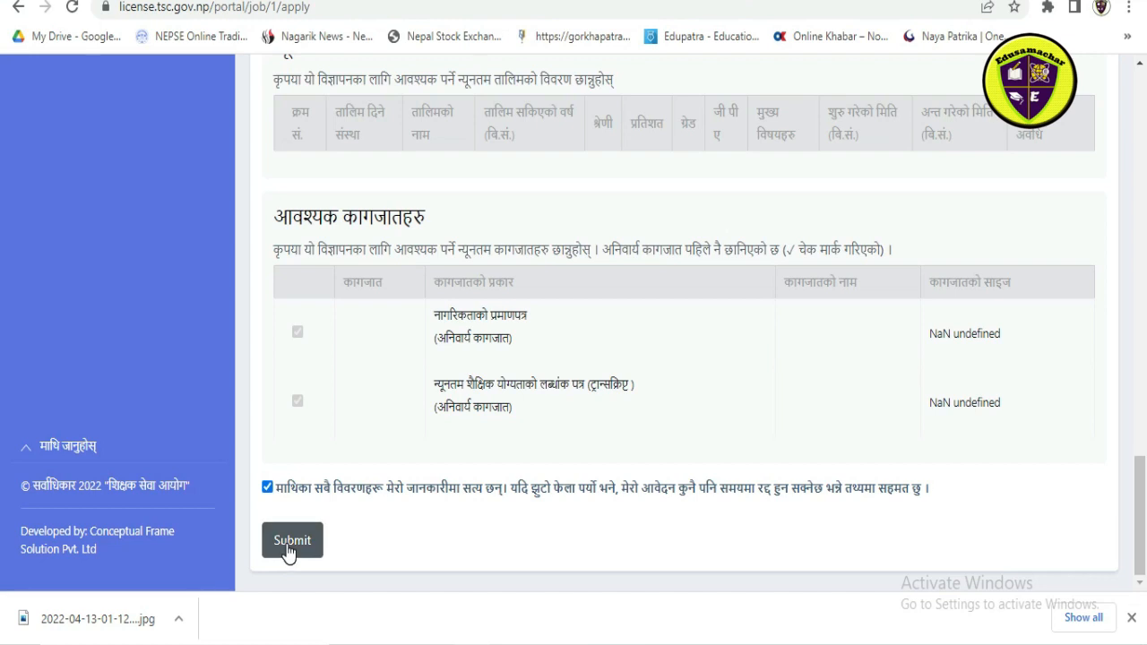
{"action": "scroll", "coordinate": [594, 450], "scroll_direction": "up", "scroll_amount": 6}
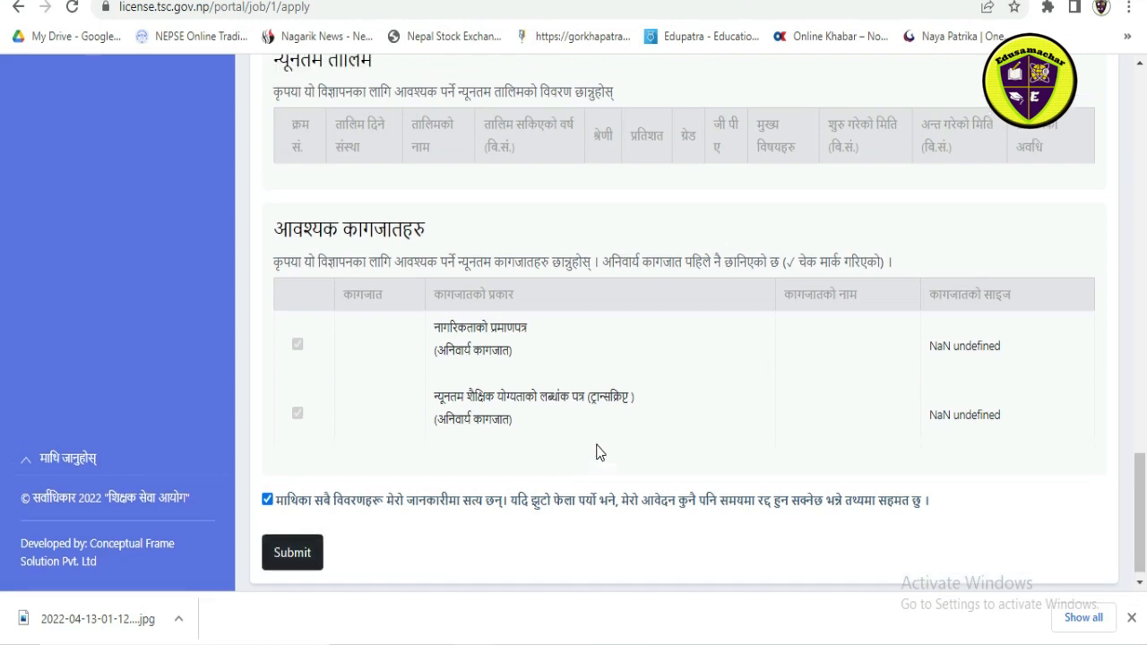
{"action": "scroll", "coordinate": [599, 450], "scroll_direction": "up", "scroll_amount": 12}
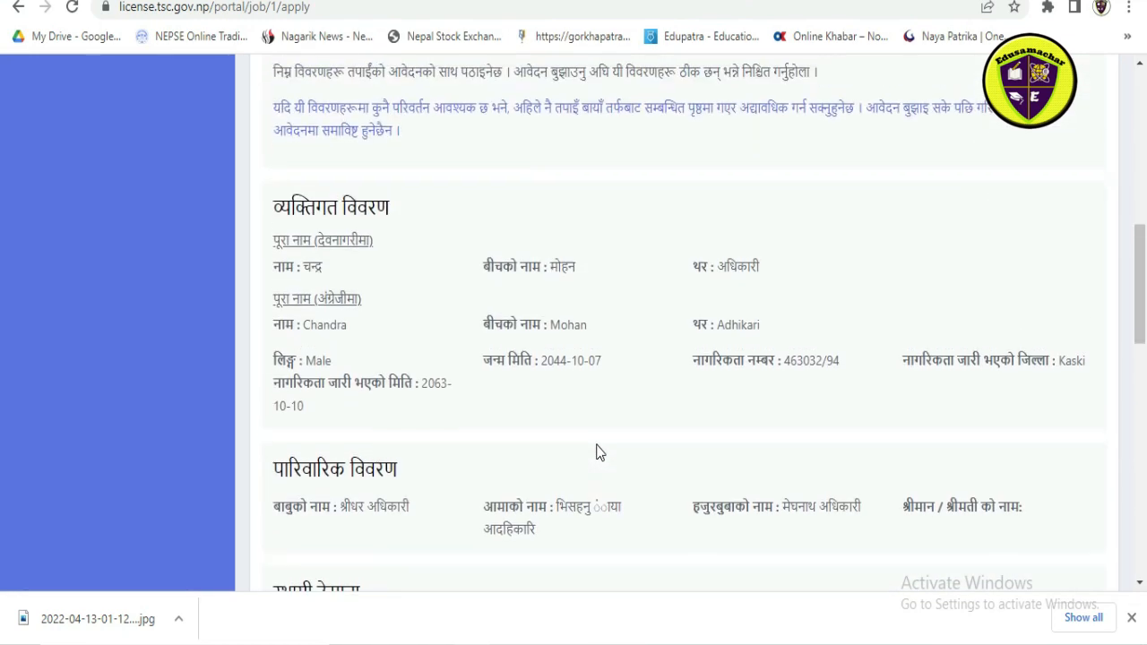
{"action": "scroll", "coordinate": [599, 452], "scroll_direction": "up", "scroll_amount": 1}
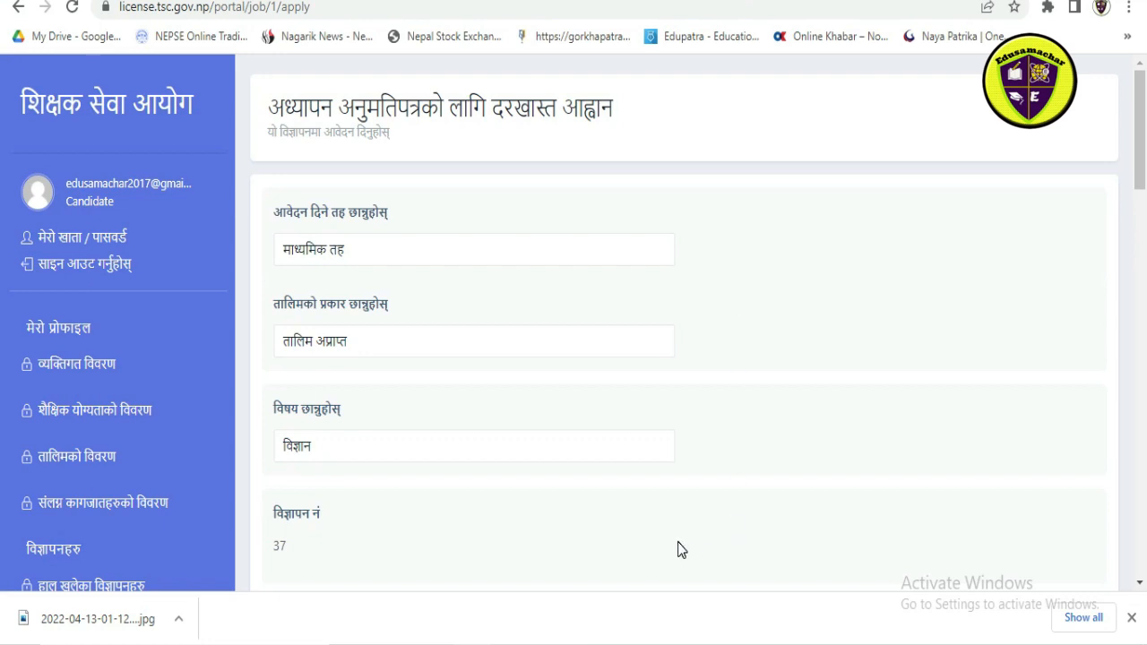
{"action": "mouse_move", "coordinate": [679, 643]}
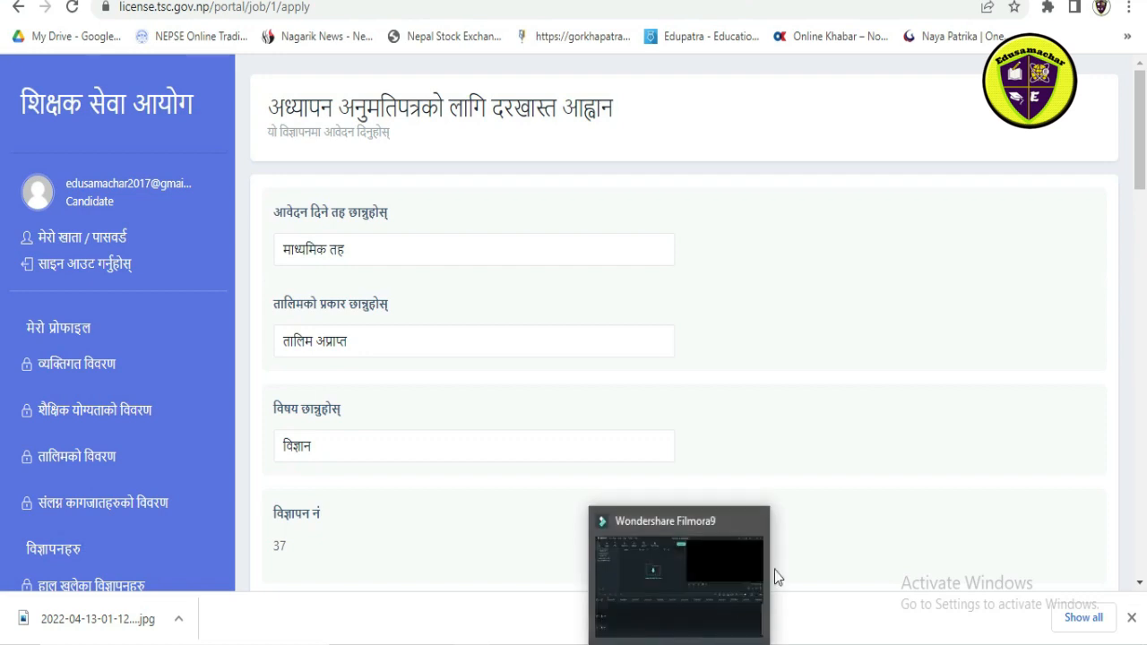